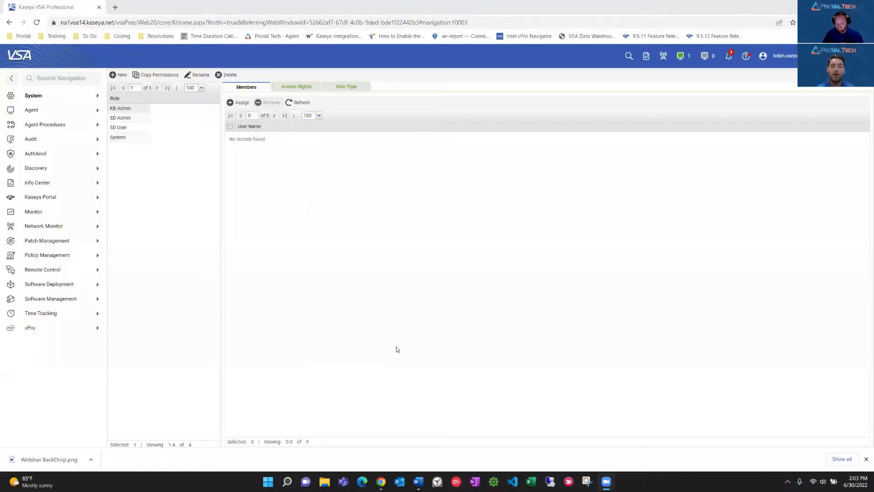
click(776, 481)
click(776, 481)
click(776, 482)
click(776, 482)
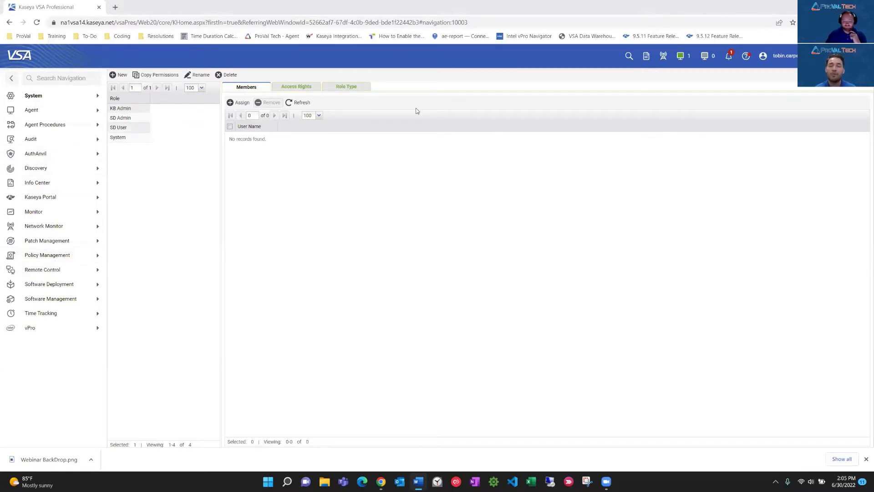
Expand the System module and open User Roles under User Security.
click(51, 97)
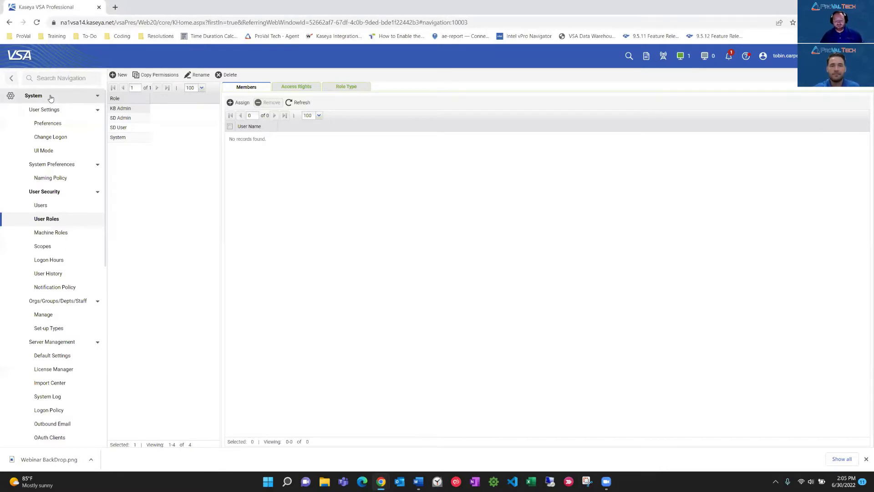
click(44, 97)
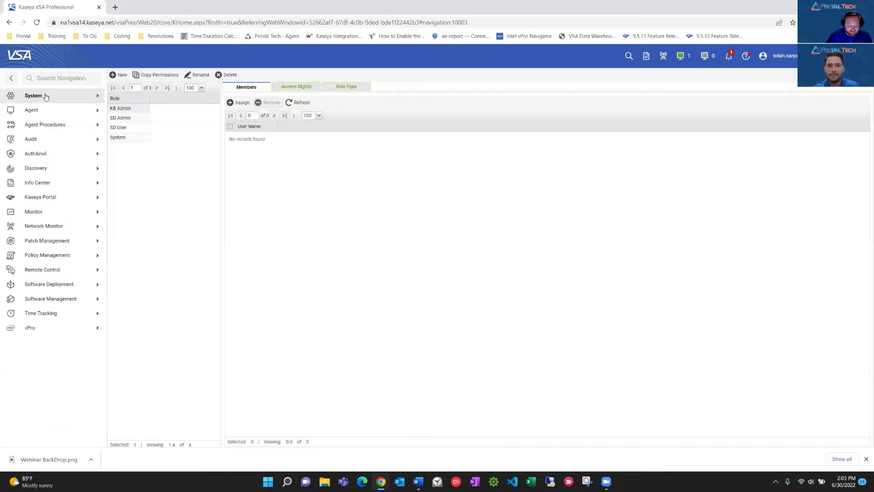
click(42, 98)
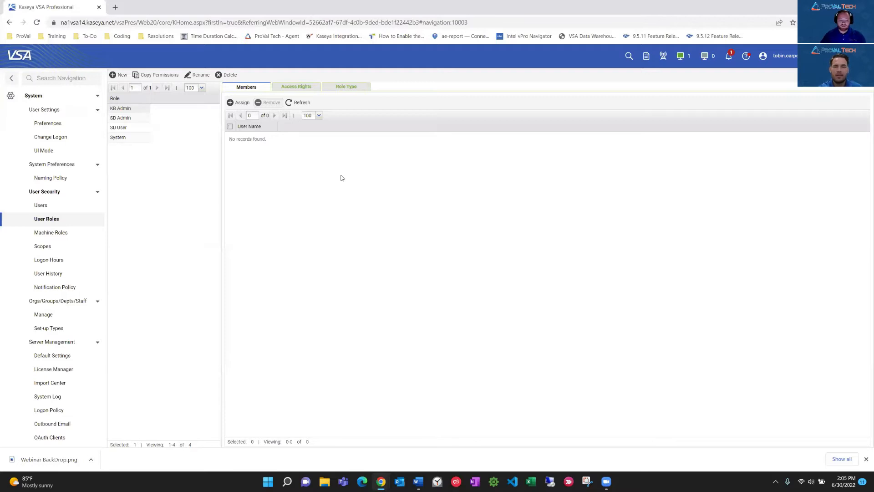
click(49, 232)
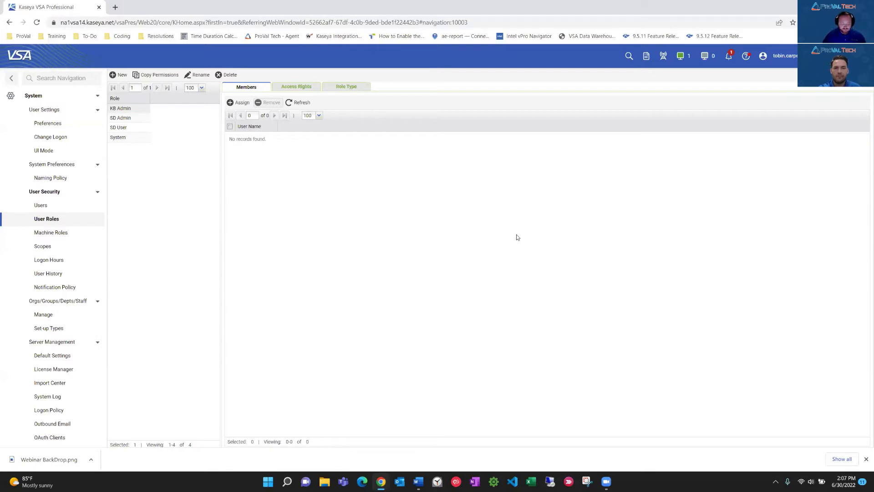
click(58, 222)
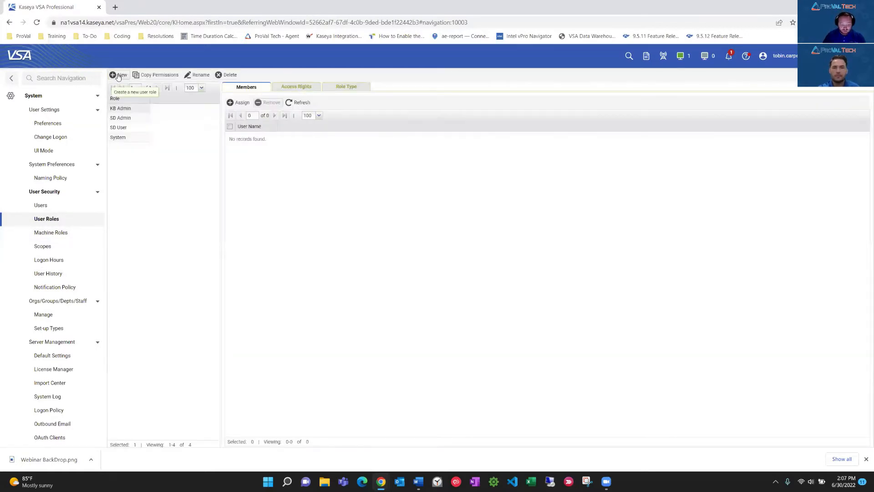
Create a user role named VSA-Tech with the role type Kaseya Advanced and save it.
click(118, 75)
click(435, 256)
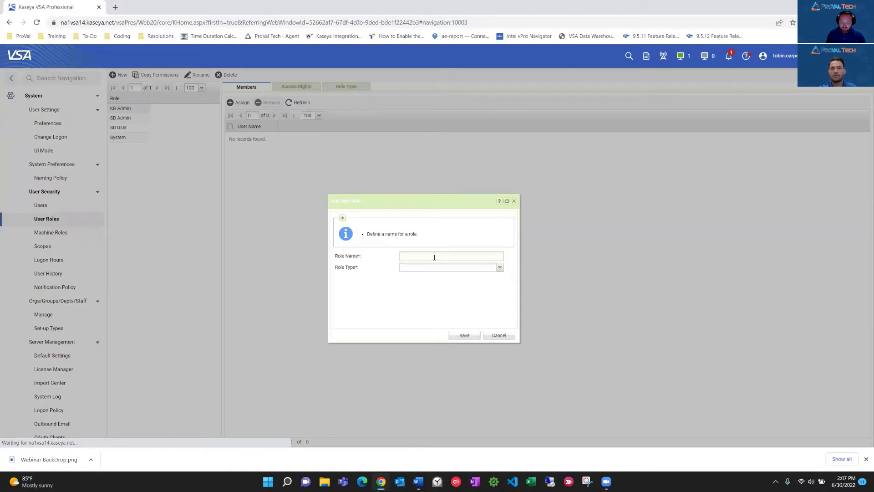
text(VSA-Tech)
click(500, 267)
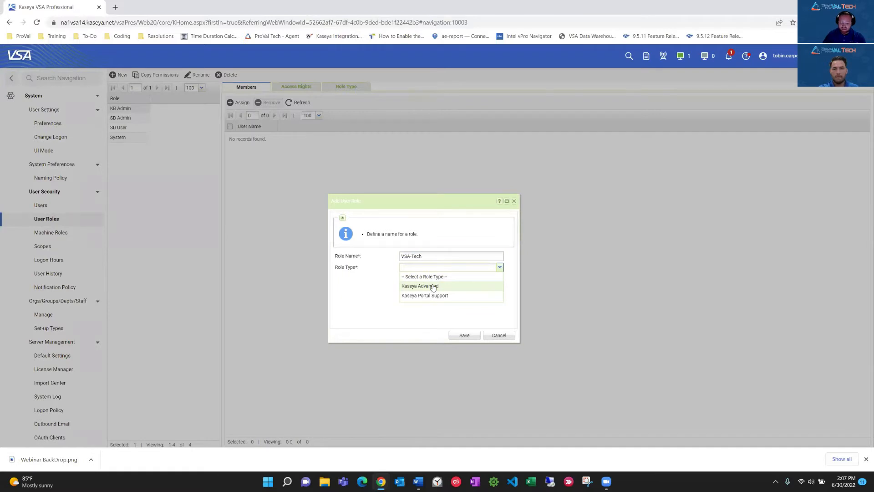
click(433, 286)
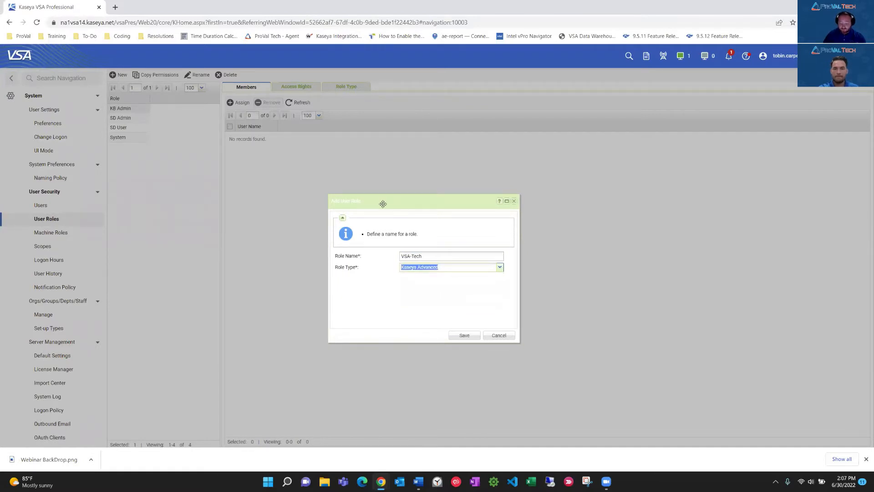
click(465, 335)
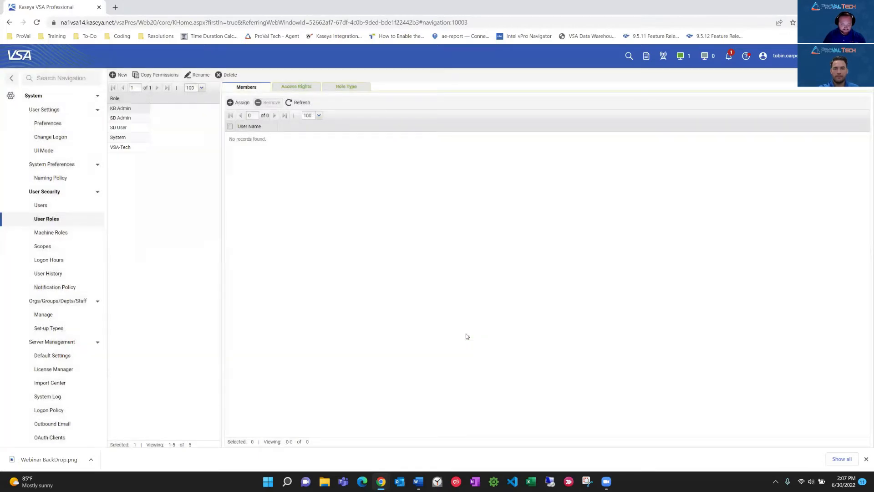
Review the fully expanded access rights tree of the VSA-Tech role, from agents to agent procedures, and accept it as is.
click(125, 147)
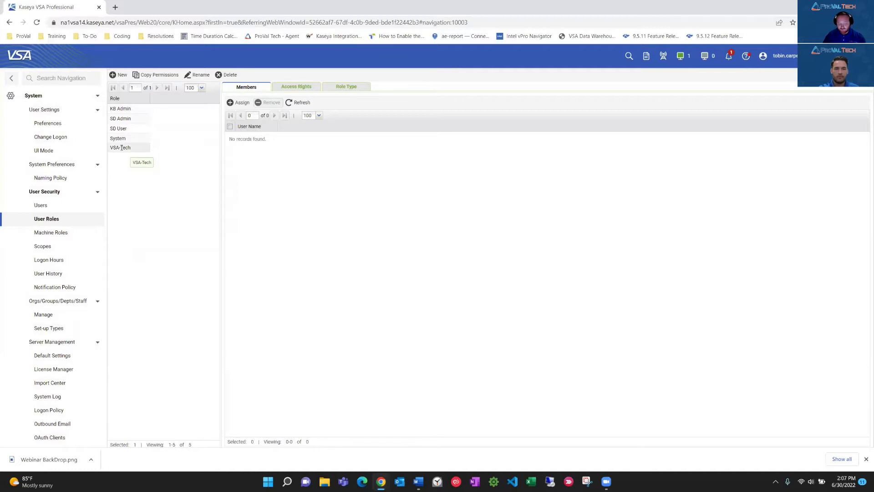
click(286, 88)
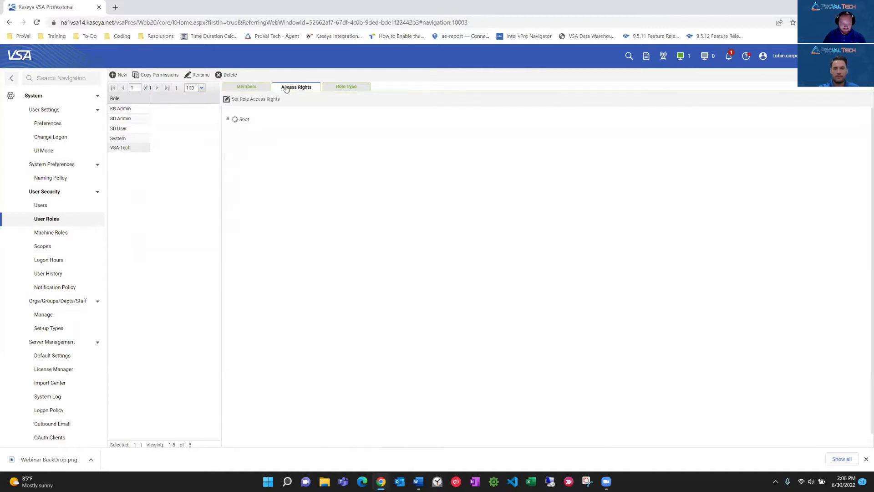
click(245, 100)
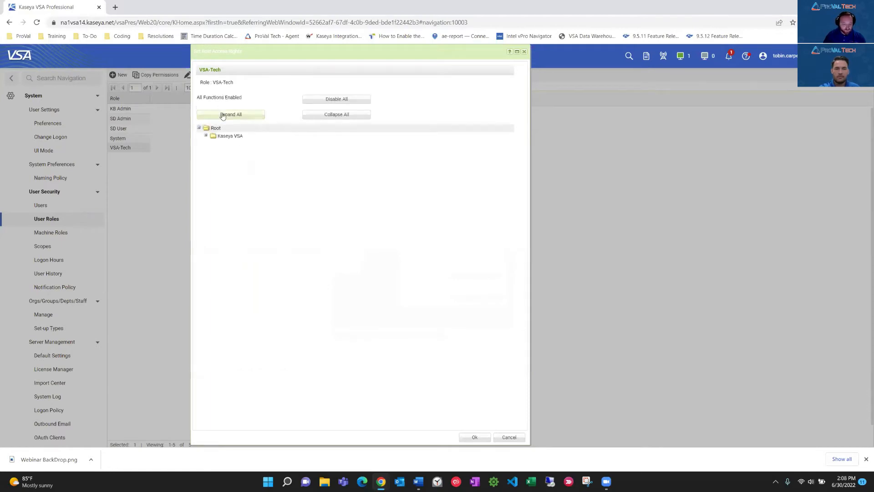
click(227, 117)
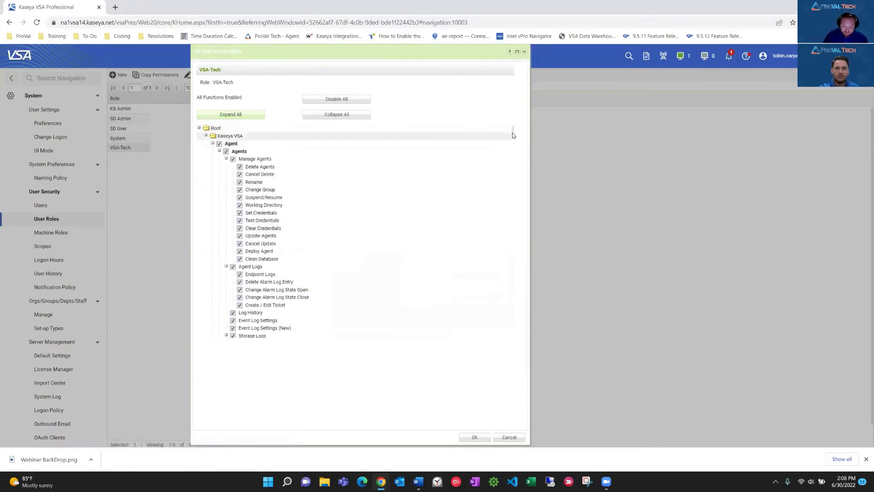
drag(512, 130, 513, 133)
scroll(513, 133, down, 4)
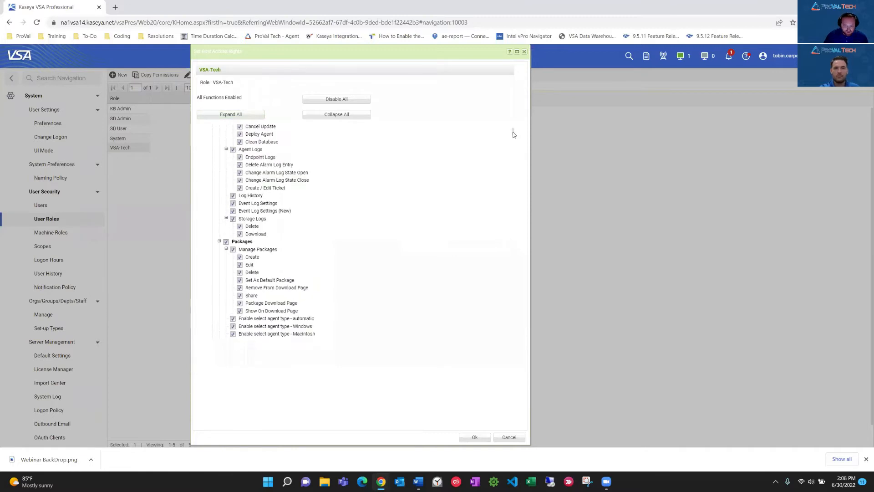
drag(513, 135, 513, 140)
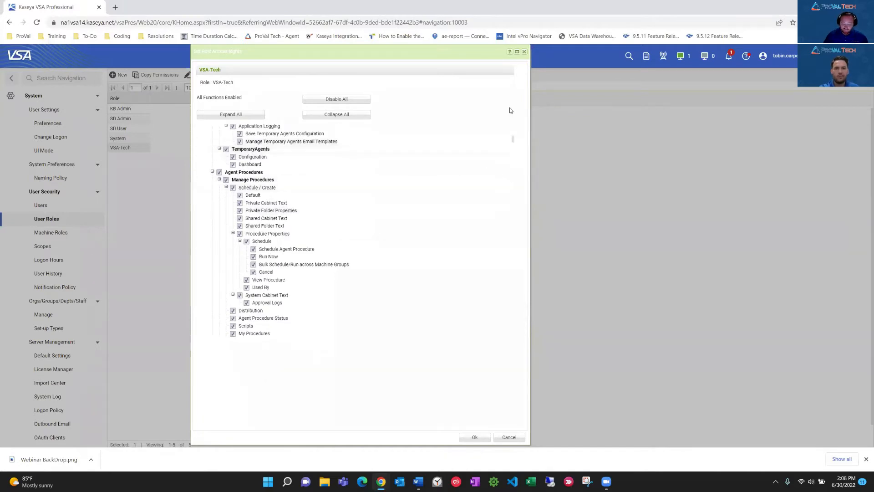
click(474, 438)
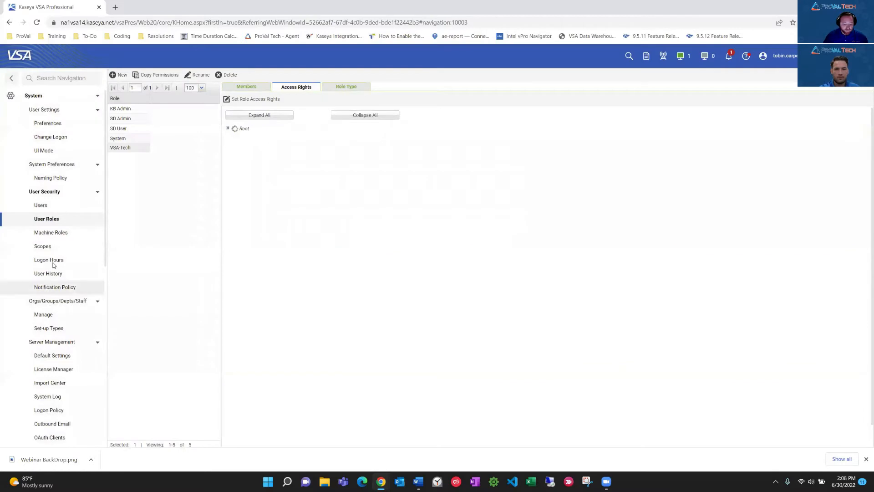
Create a scope named VSA-Tech under User Security and save it.
click(54, 248)
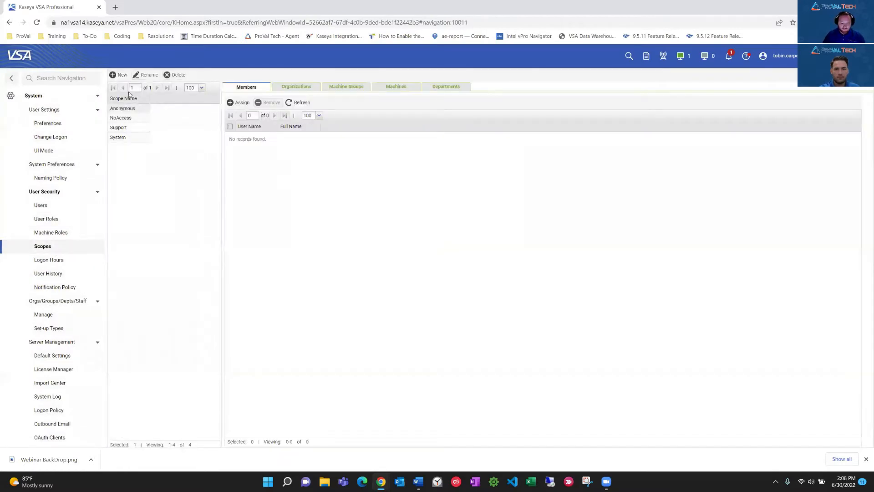
click(119, 75)
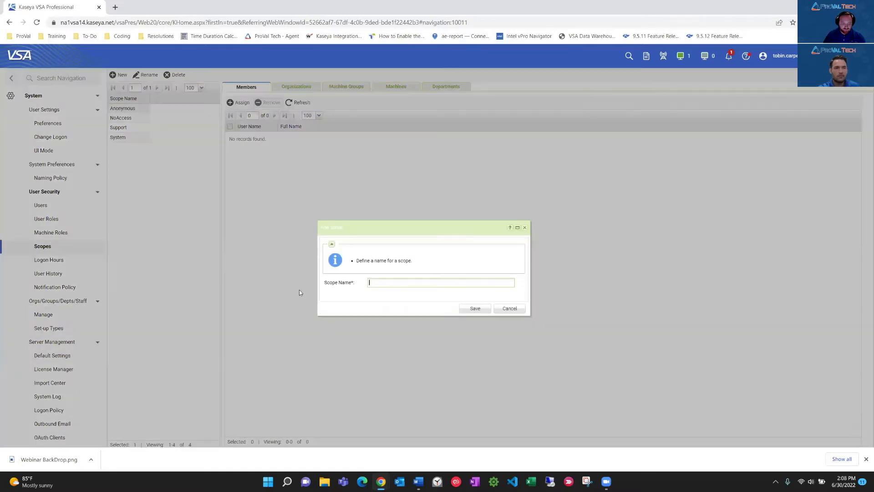
text(VSA-Tech)
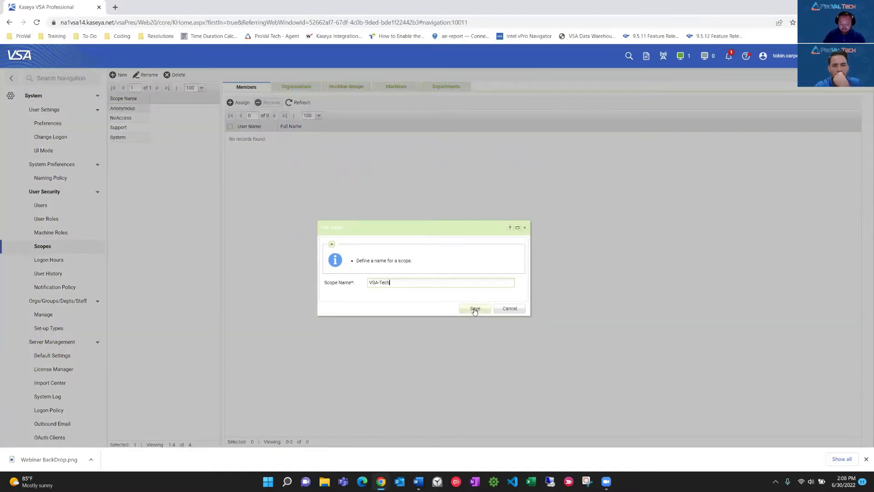
click(474, 308)
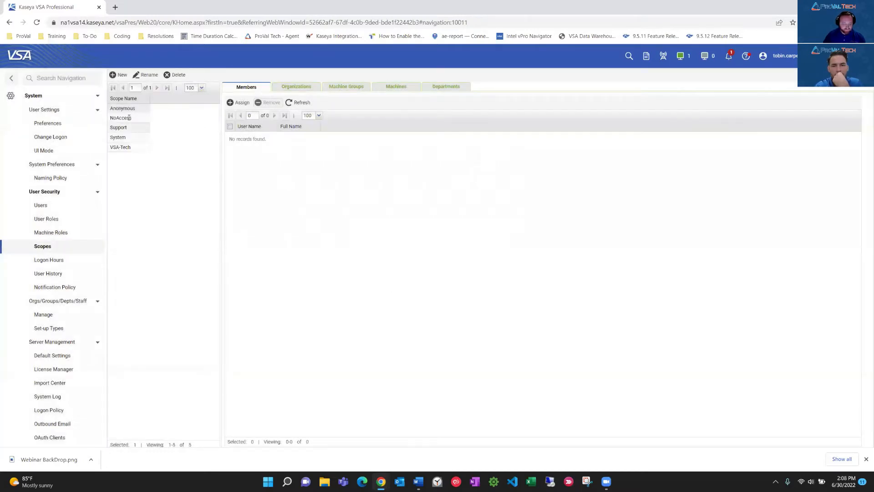
Assign all organizations (myOrg, pvt1 and unnamed) to the VSA-Tech scope.
click(297, 89)
click(299, 89)
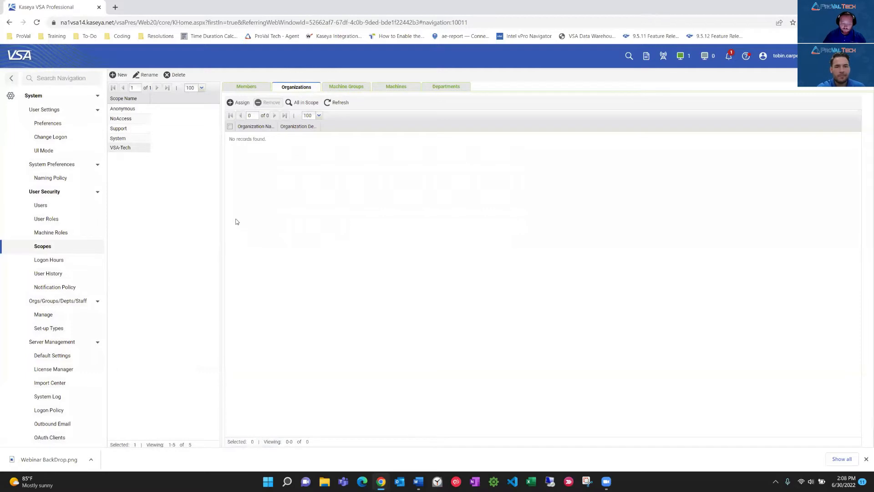
click(238, 103)
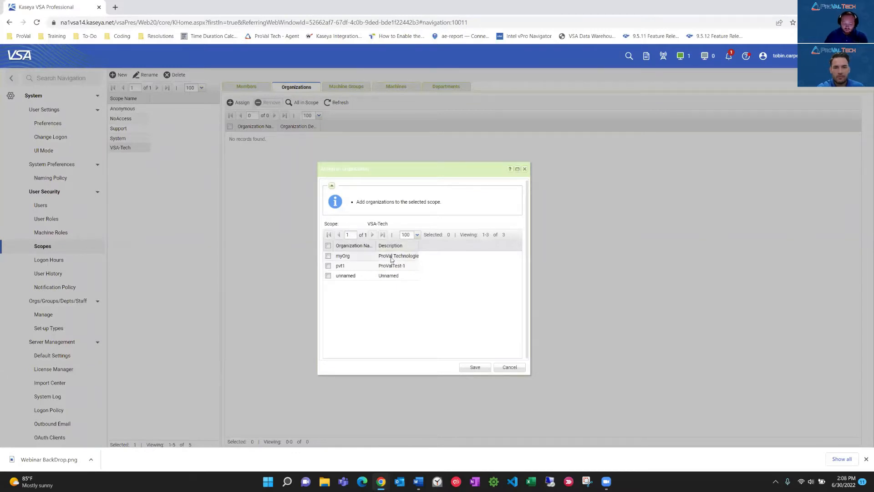
click(328, 246)
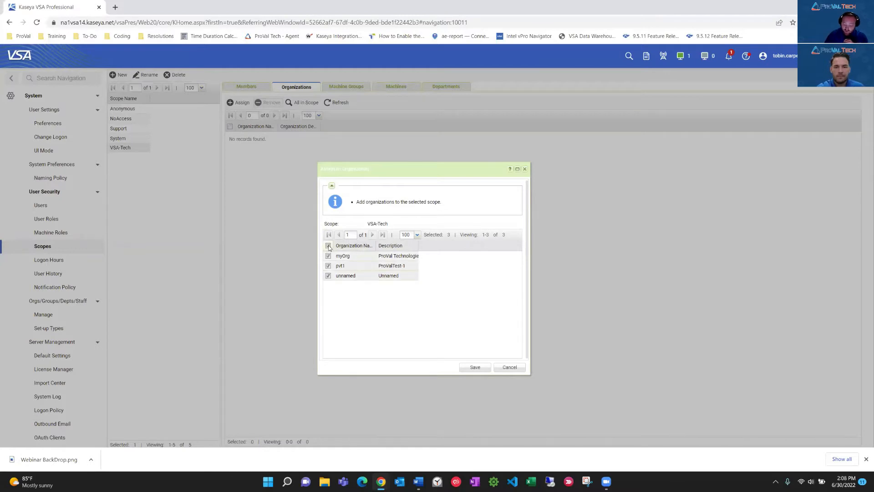
click(474, 367)
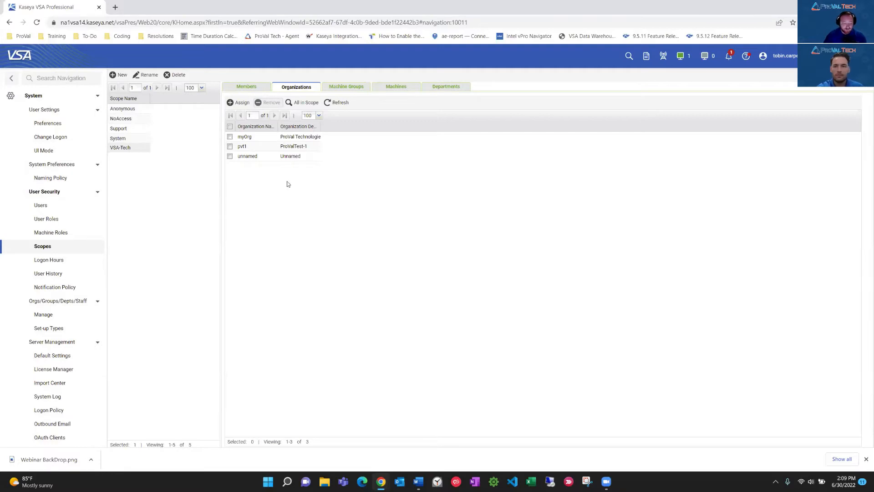
Start a new user account under User Security and enter the user's email address.
click(51, 209)
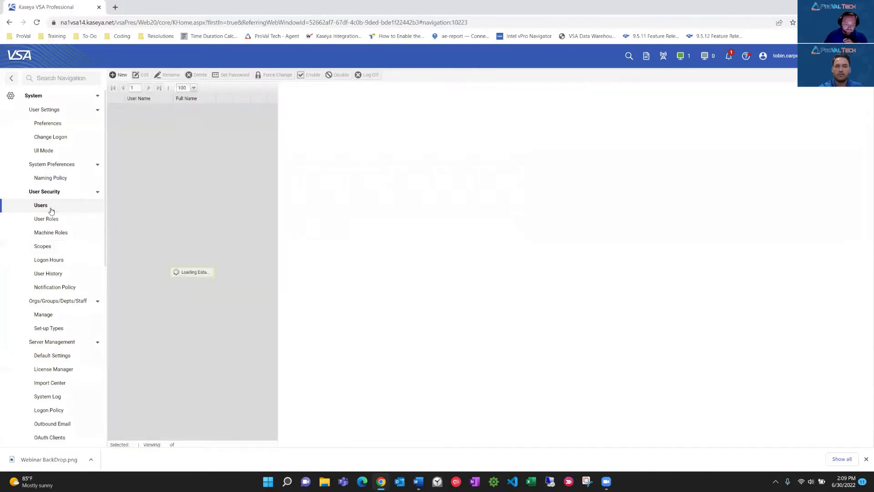
click(114, 108)
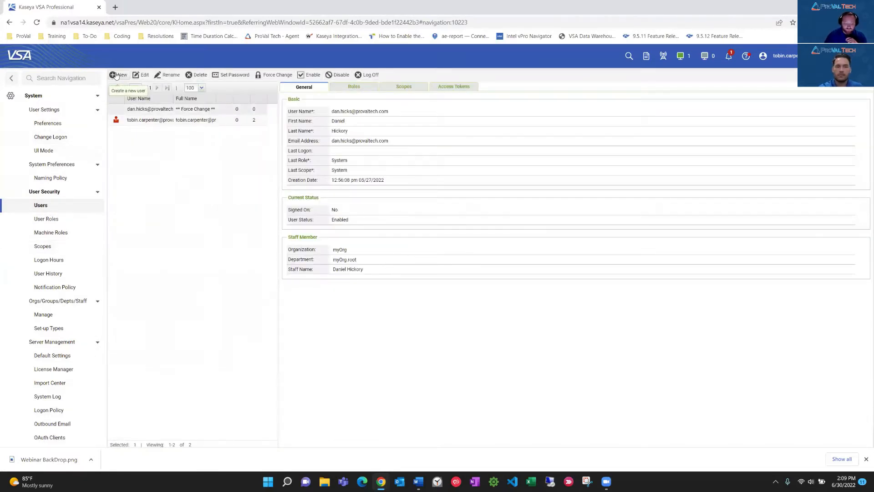
click(116, 76)
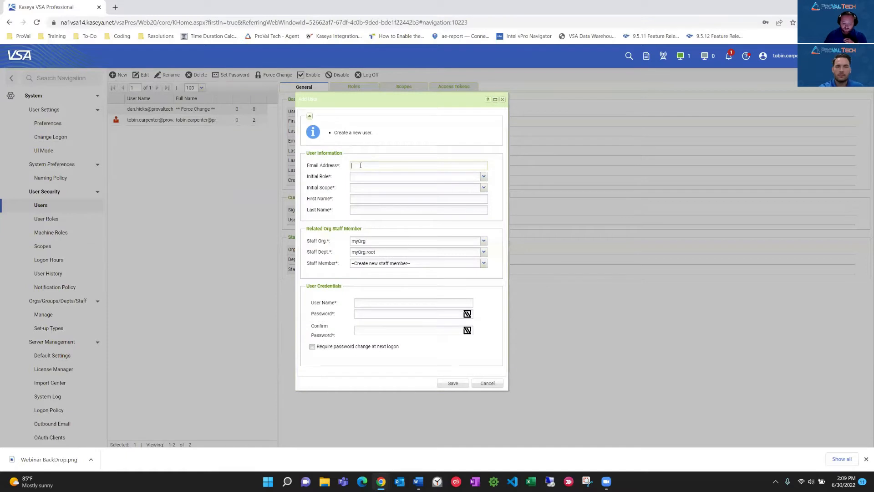
click(358, 165)
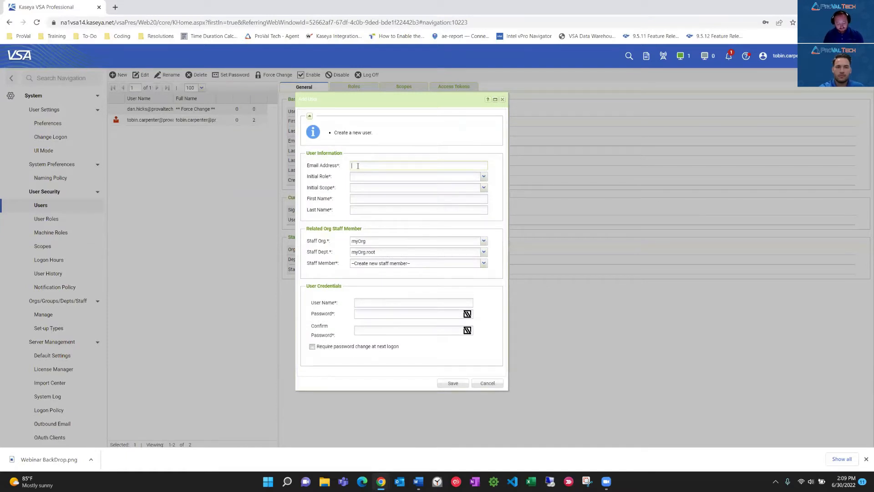
text(test@)
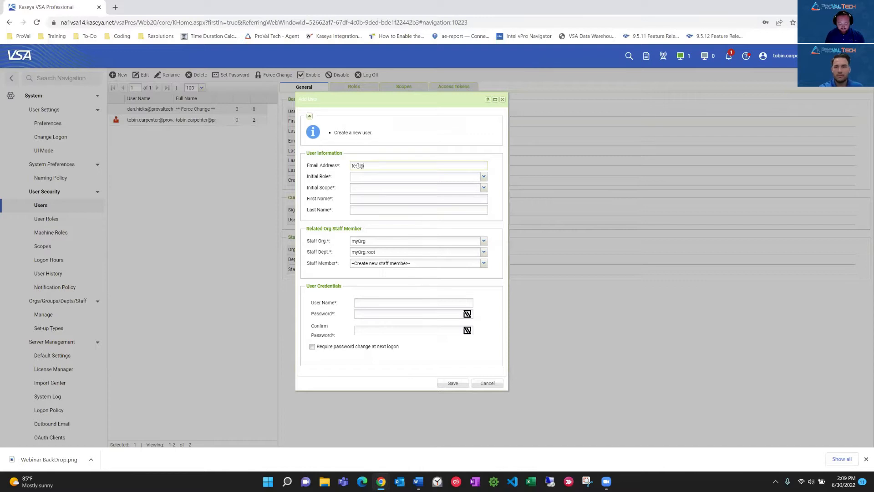
text(test.com)
key(Tab)
Set both the initial role and the initial scope of the new user to VSA-Tech.
click(484, 177)
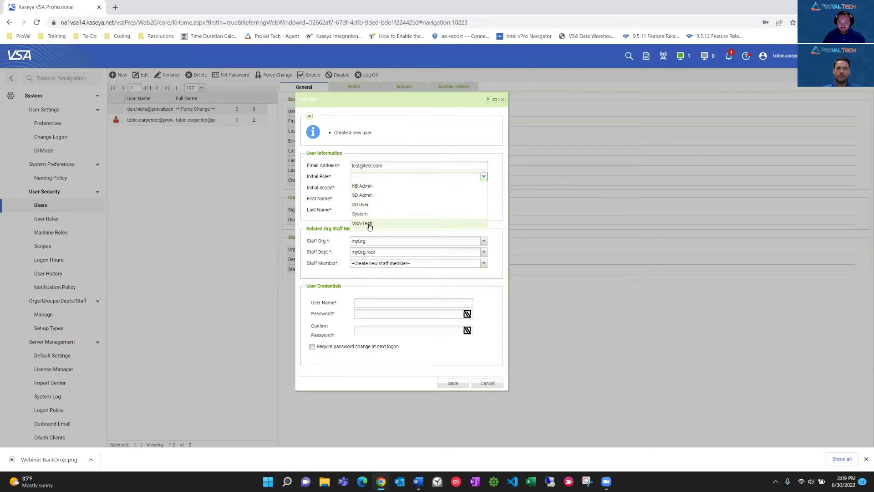
click(369, 225)
click(483, 188)
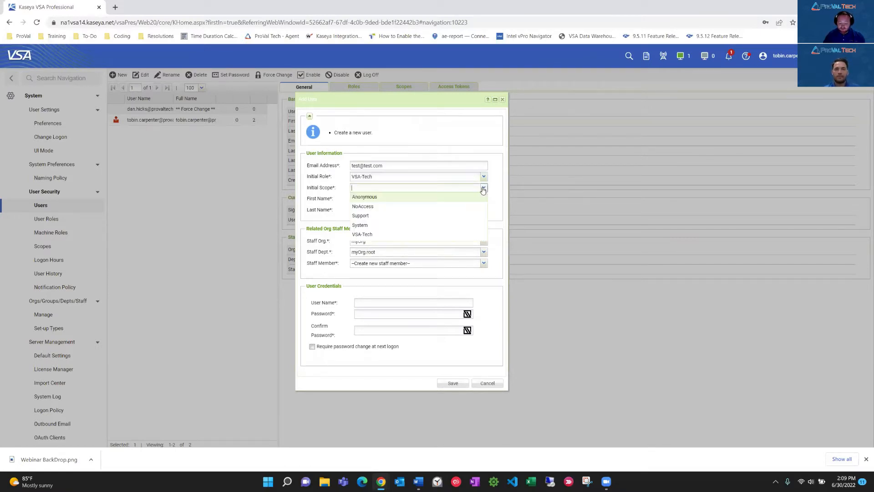
click(365, 234)
Enter the new user's first name and last name.
click(362, 197)
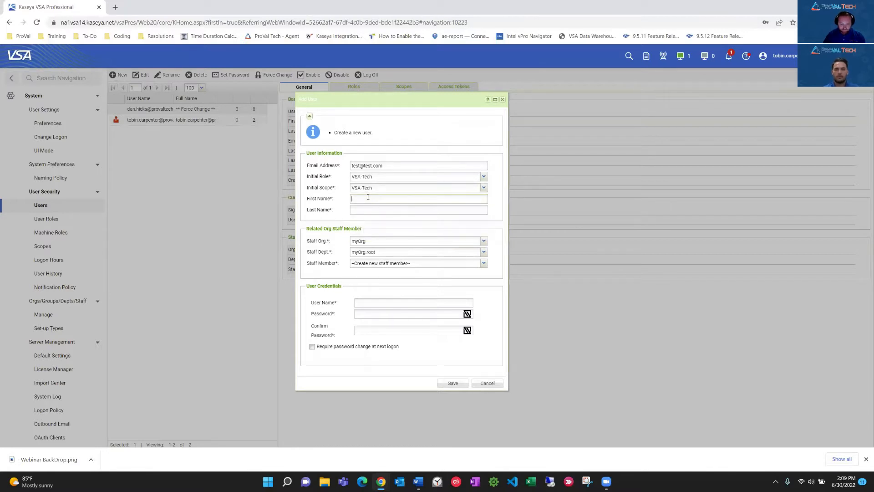
text(Test)
key(Tab)
text(User)
key(alt+Tab)
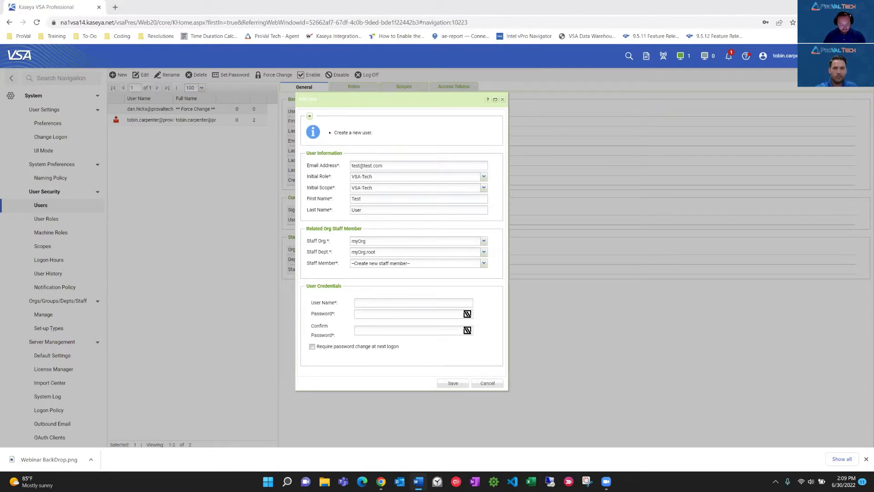
Enter the new account's user name, fill in and confirm the password, and save it with a password change required at next logon.
click(362, 303)
text(test@test.com)
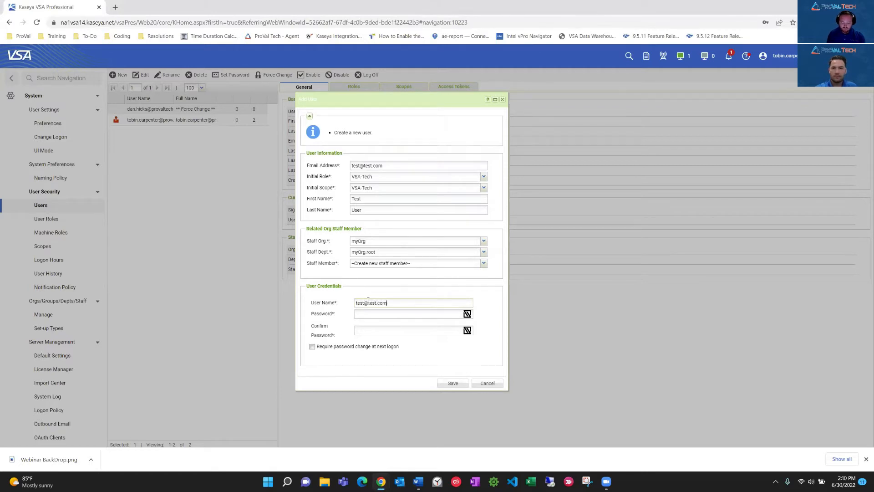
key(Tab)
key(ctrl+v)
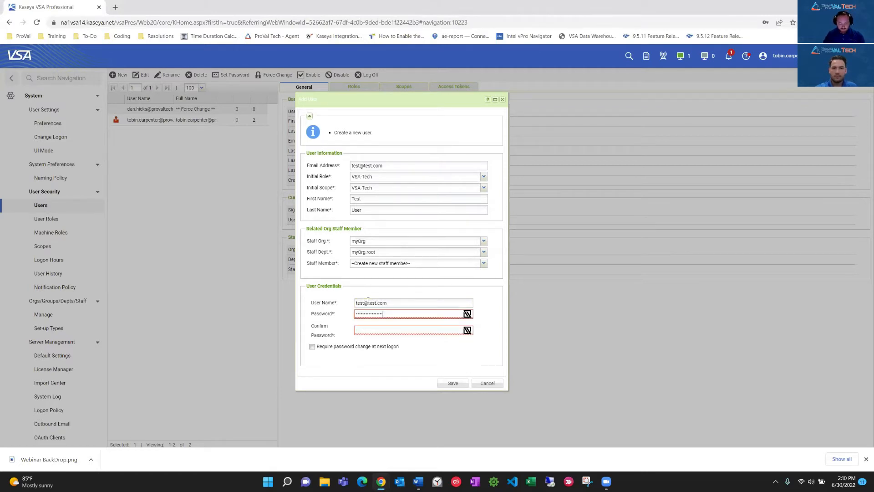
click(403, 331)
key(ctrl+v)
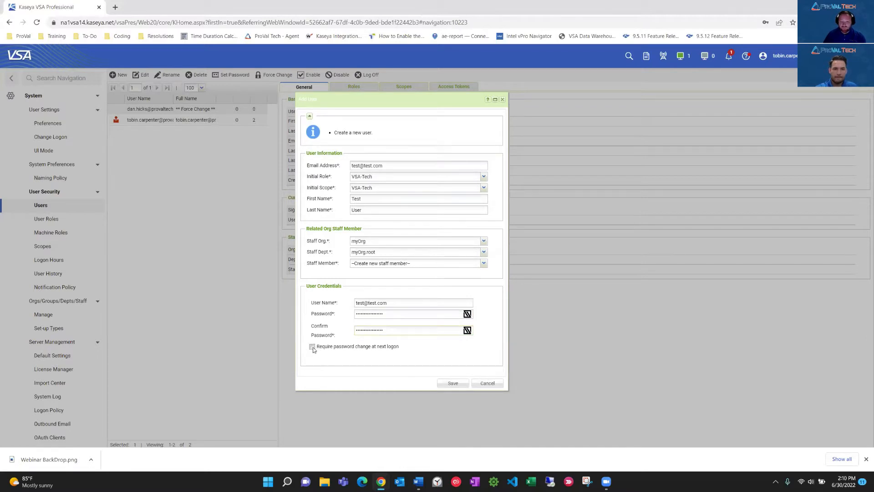
click(312, 346)
click(449, 384)
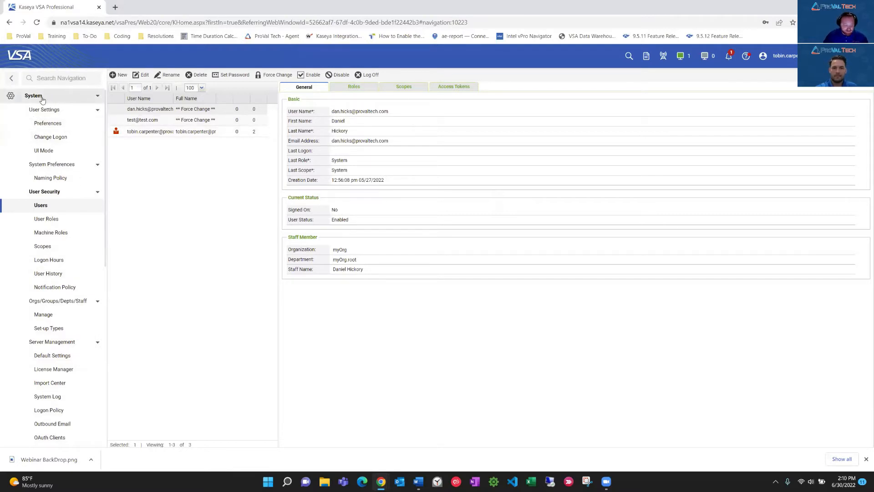
Create a new organization under Orgs/Groups/Depts/Staff with the ID PVC and the name ProVal.
click(54, 318)
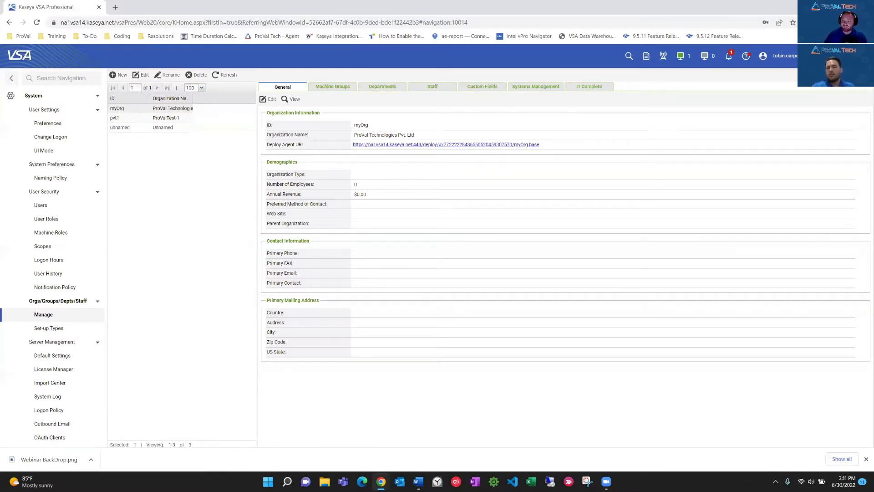
key(alt+Tab)
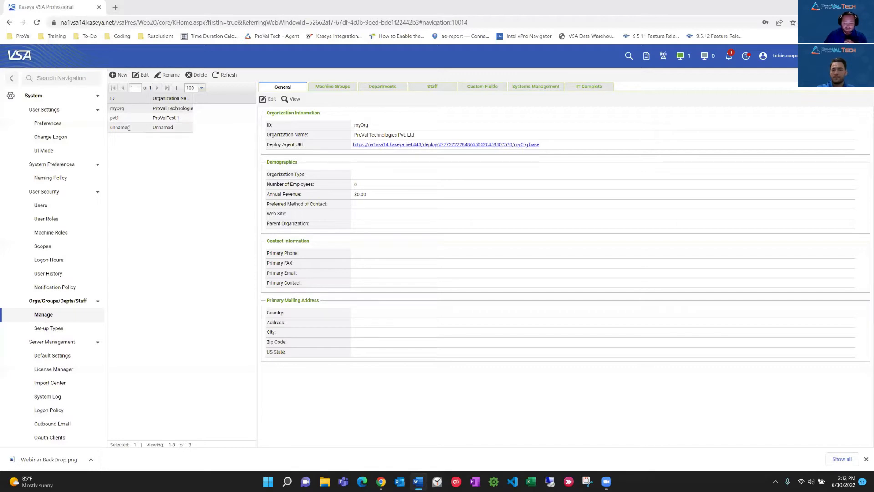
click(119, 76)
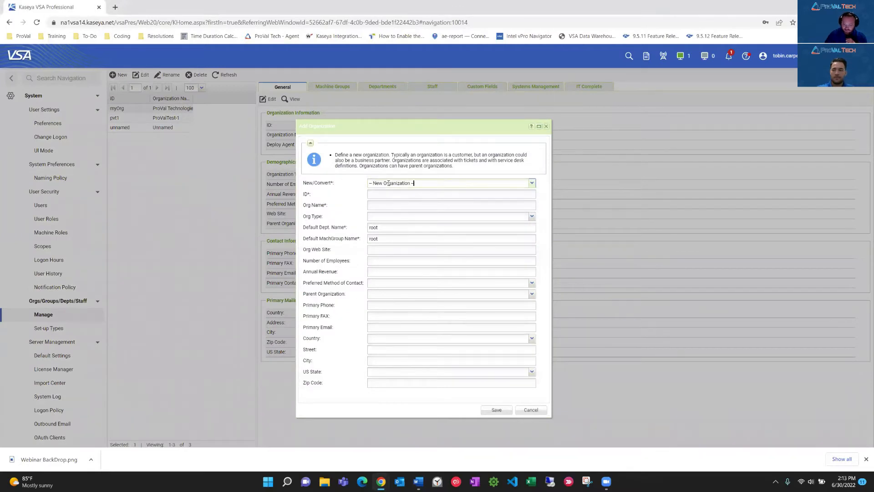
click(379, 192)
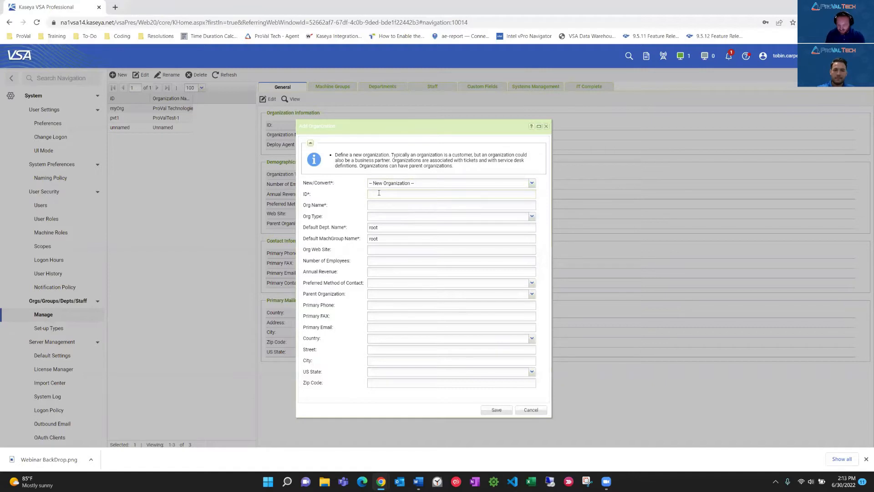
text(PVC)
click(384, 206)
text(ProVal)
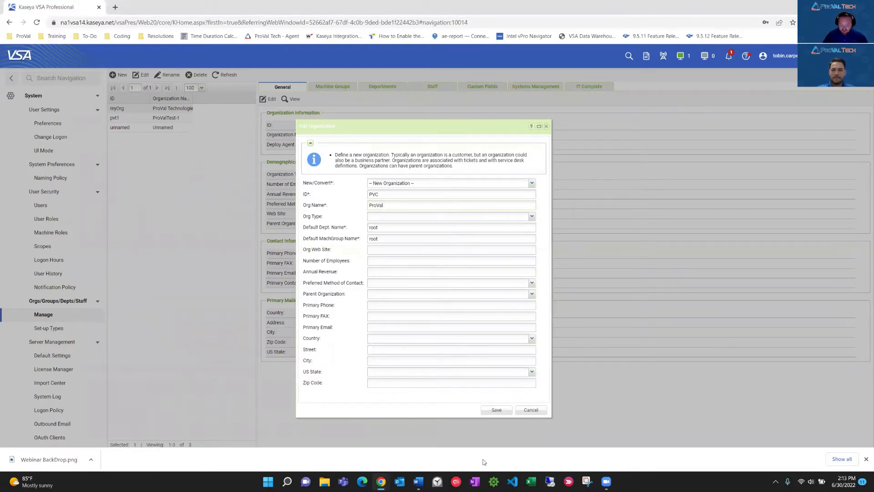
click(489, 413)
Add a machine group named Orlando, without a parent group, to the ProVal organization.
click(162, 118)
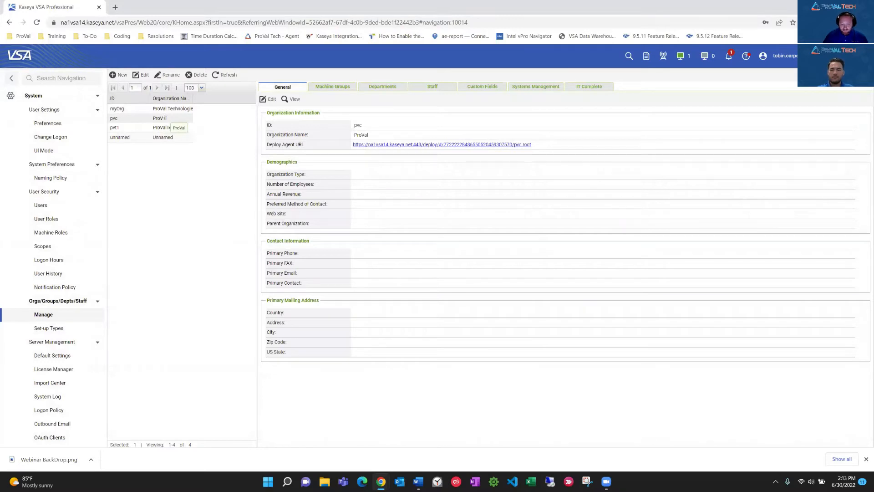
click(331, 88)
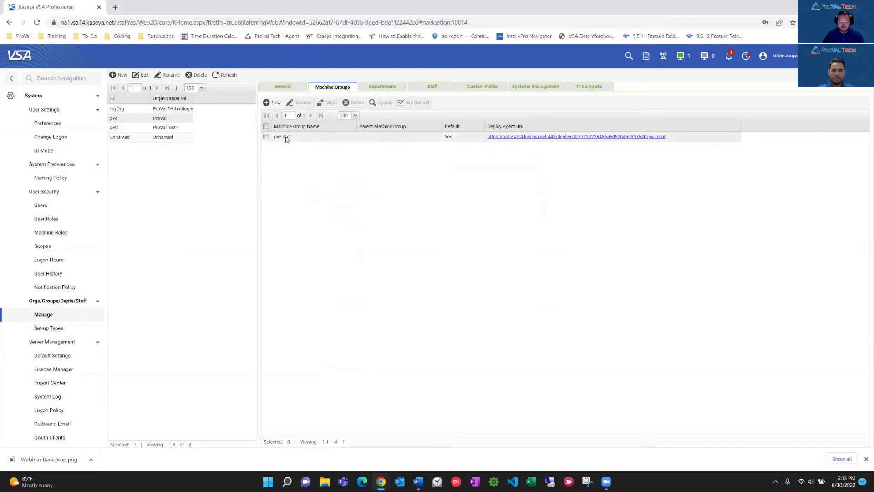
click(274, 102)
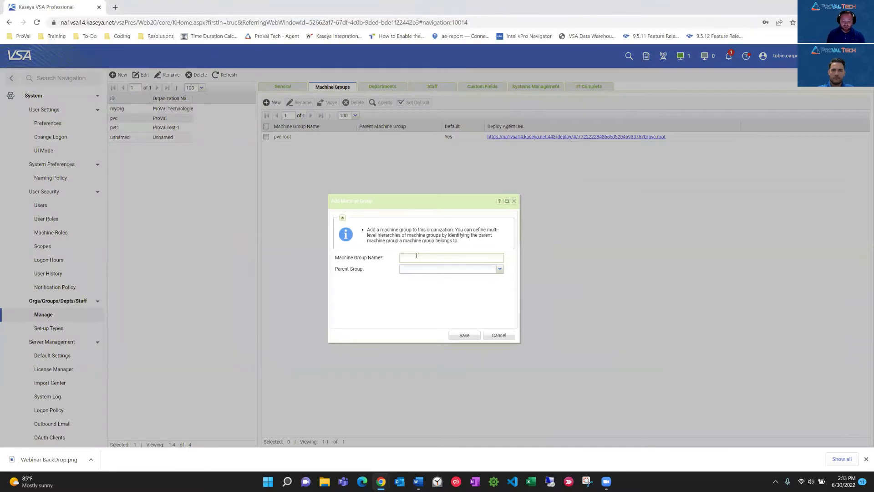
text(Orlando)
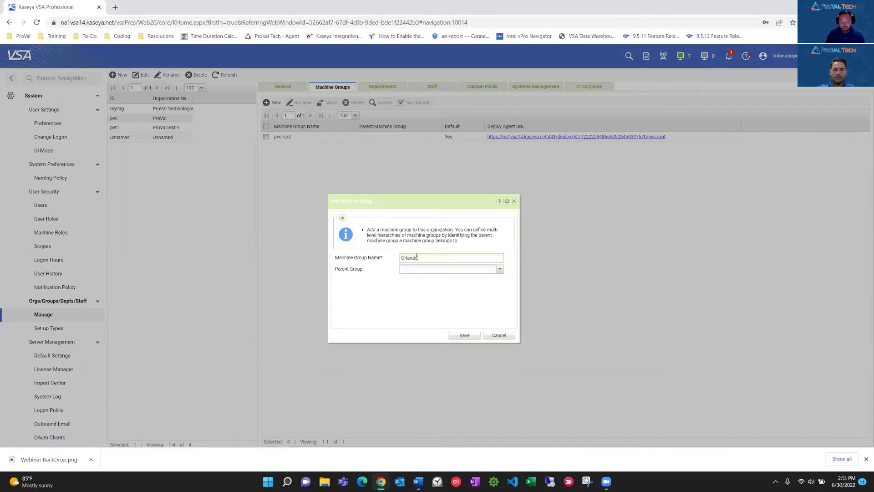
click(465, 336)
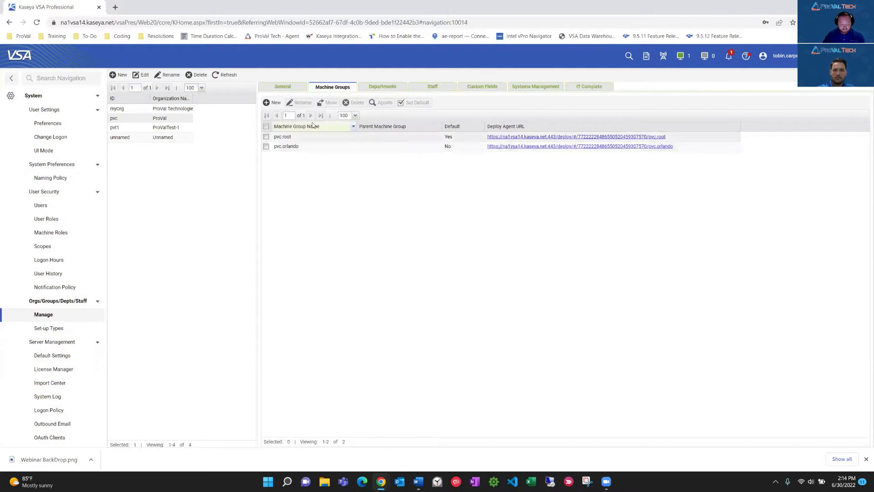
Add a machine group named Workstation to the ProVal organization with pvc.orlando as its parent group.
click(269, 103)
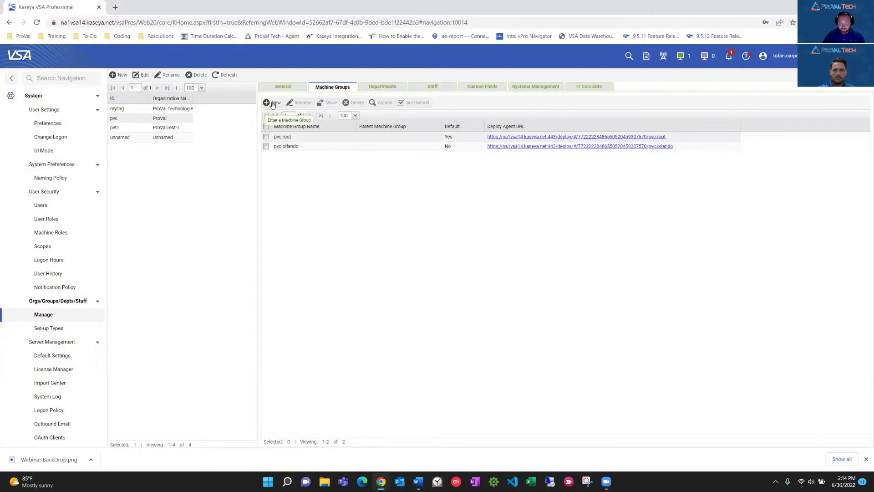
text(Workstation)
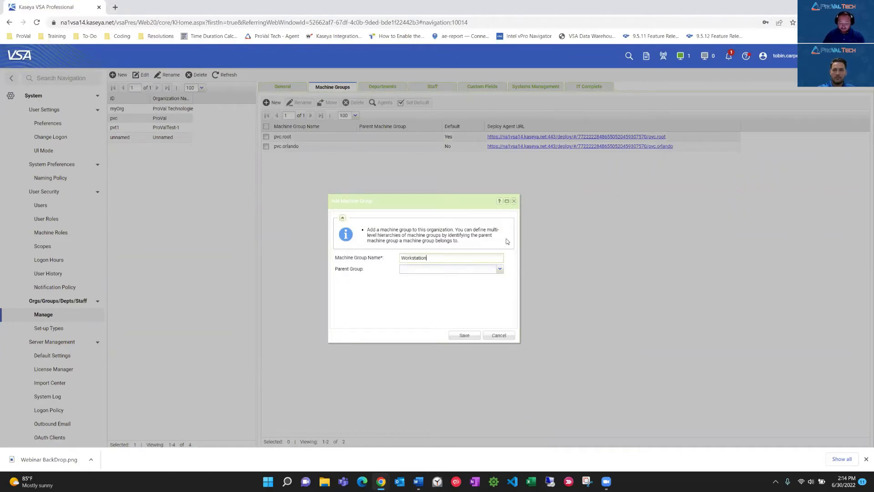
click(500, 269)
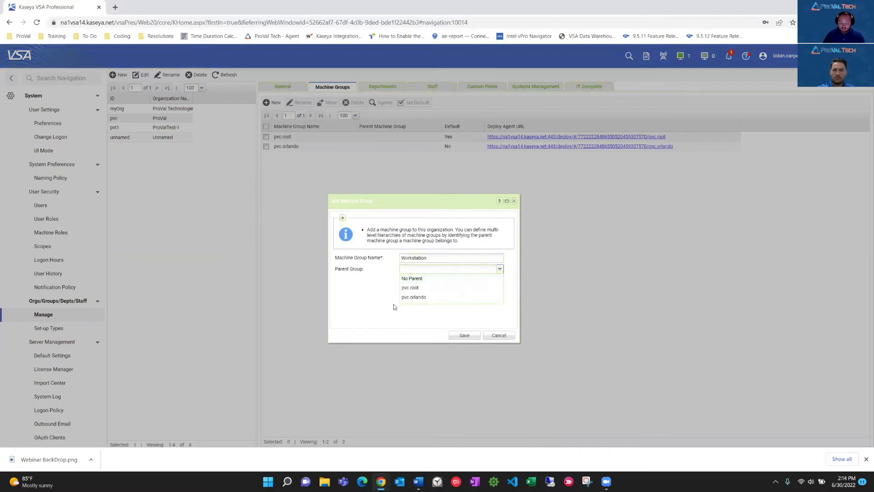
click(416, 298)
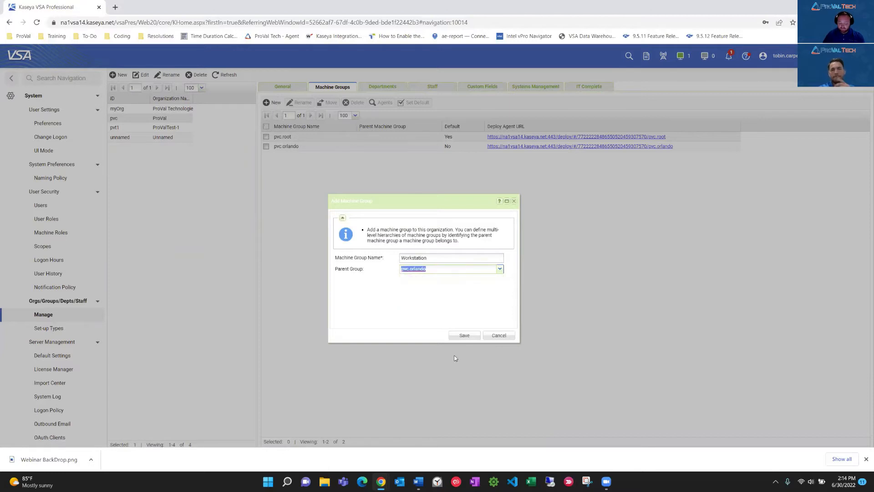
click(462, 336)
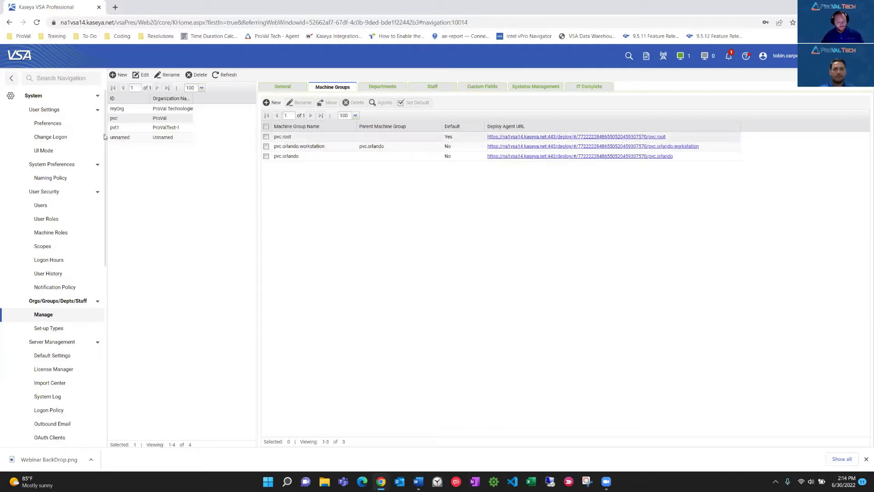
Start a new agent installer package in the Agent module's package management and set its agent type to Windows.
click(69, 98)
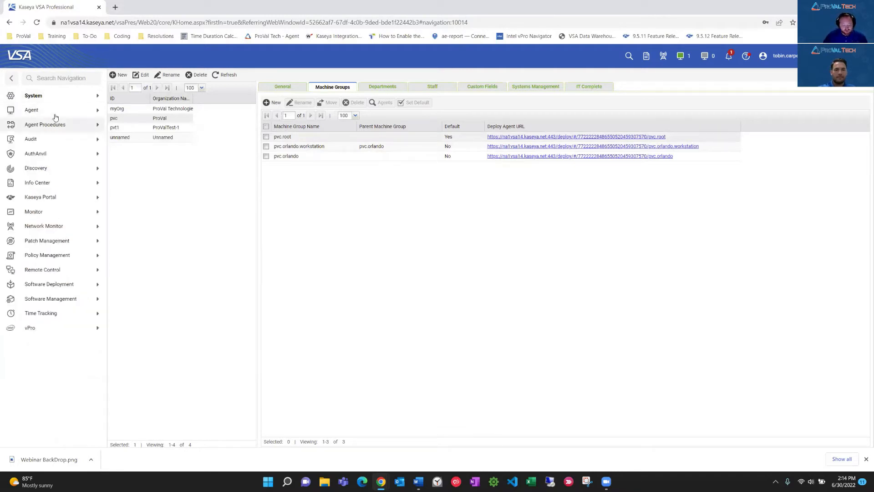
click(55, 113)
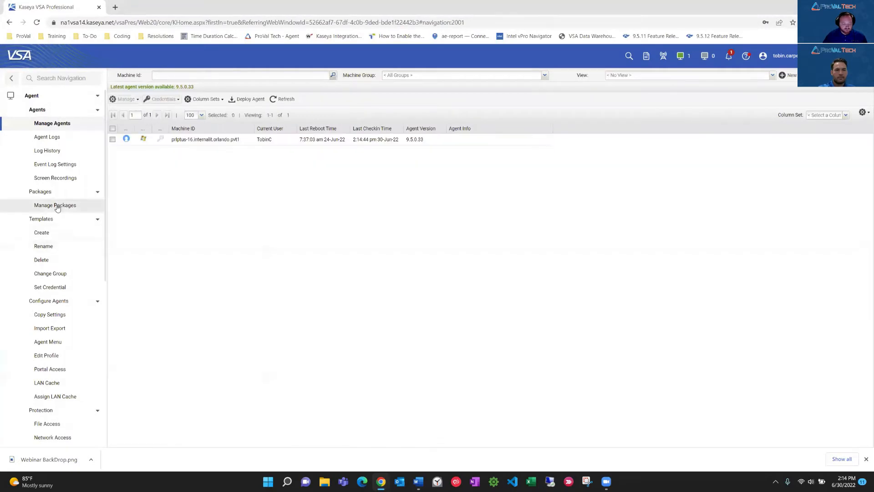
click(57, 206)
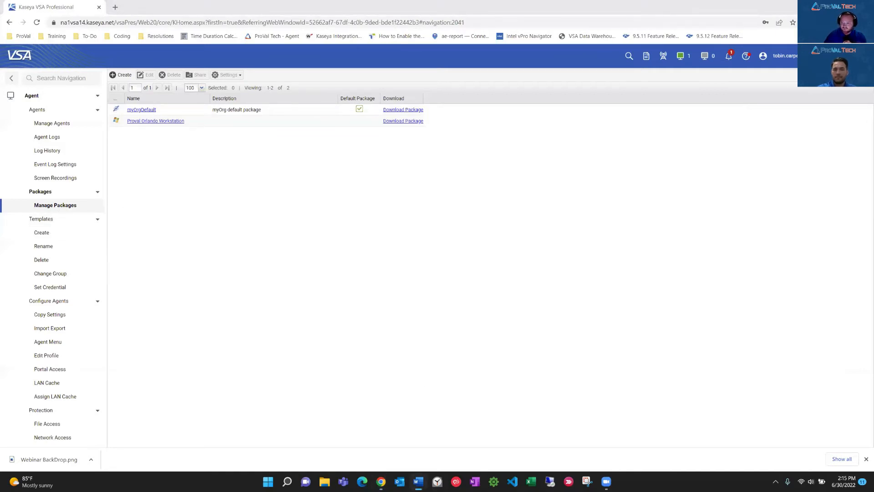
click(120, 76)
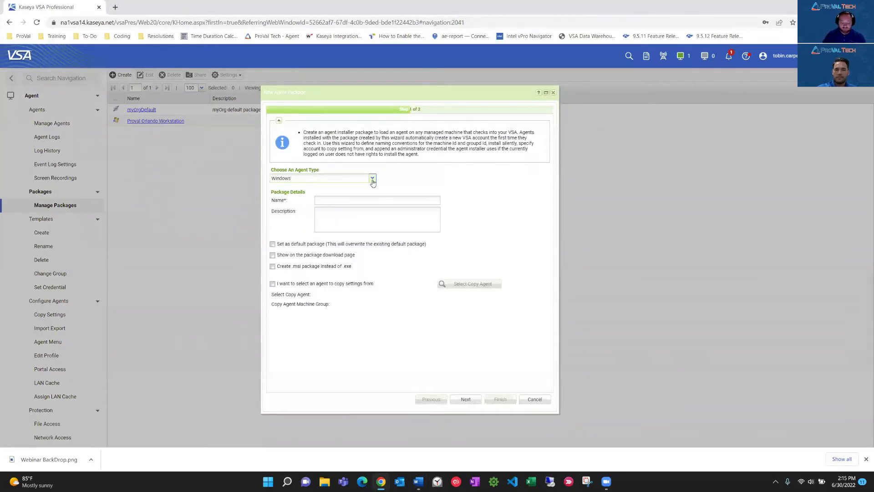
click(372, 178)
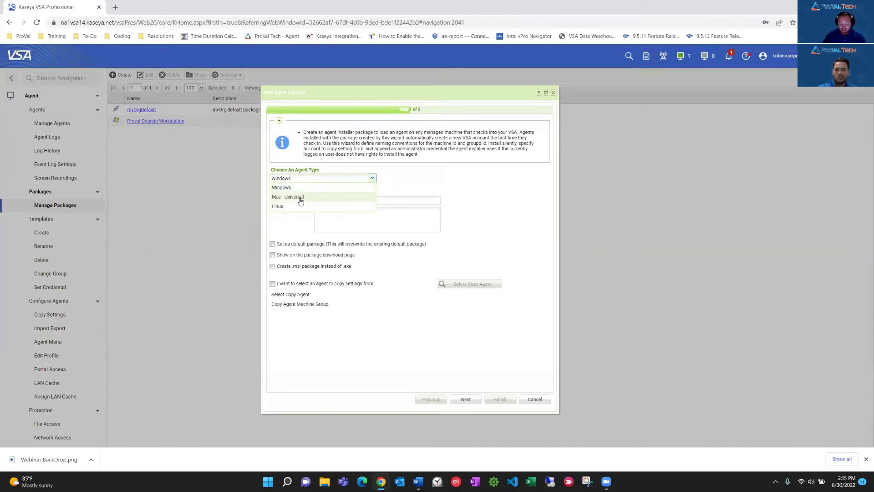
click(289, 190)
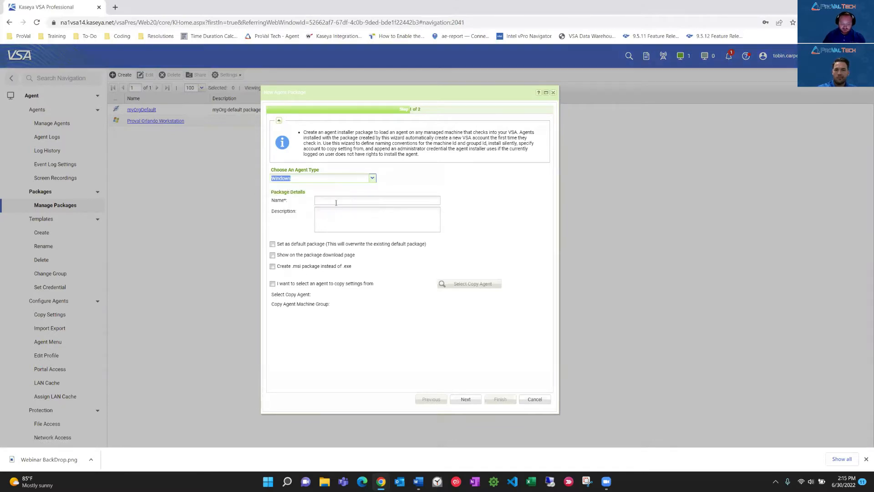
Name the agent package Proval Orlando Workstations and continue to its install options.
click(333, 199)
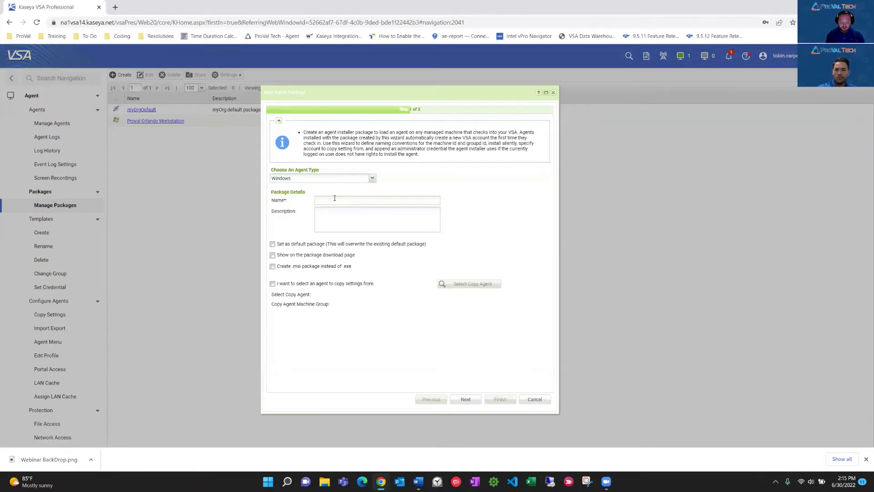
text(Proval )
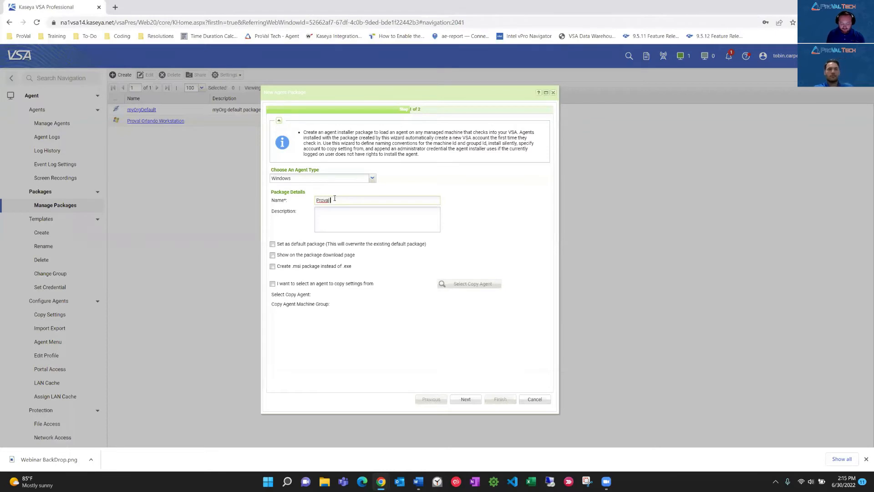
text(Orlando Works)
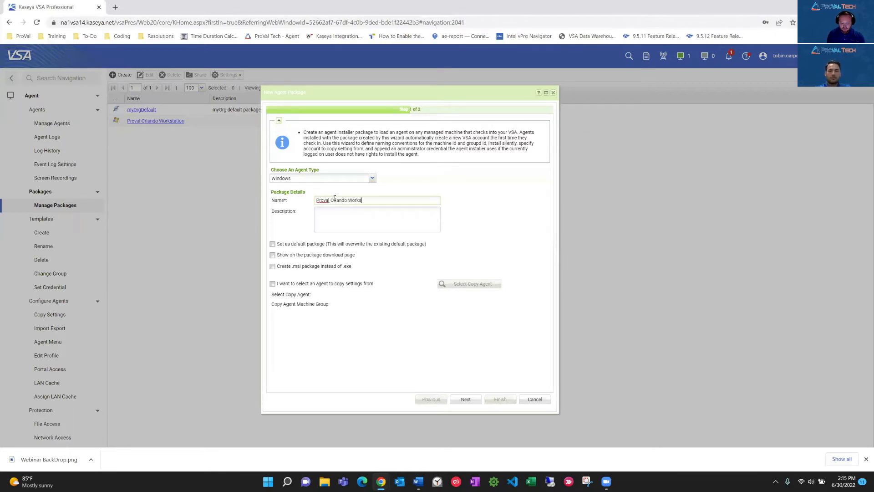
text(tations)
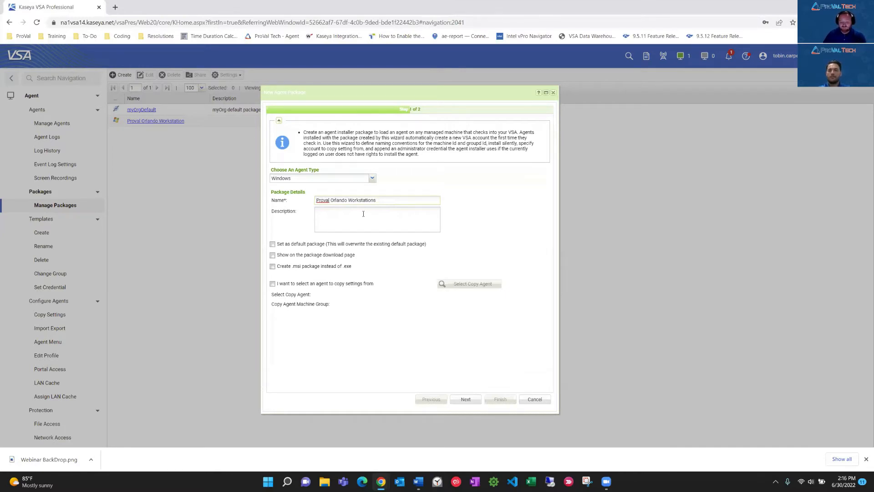
drag(390, 201, 302, 200)
click(296, 214)
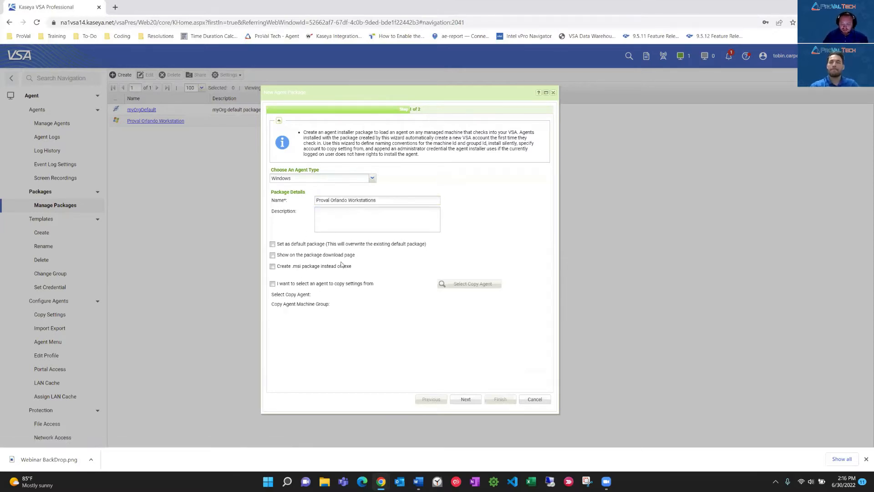
click(465, 400)
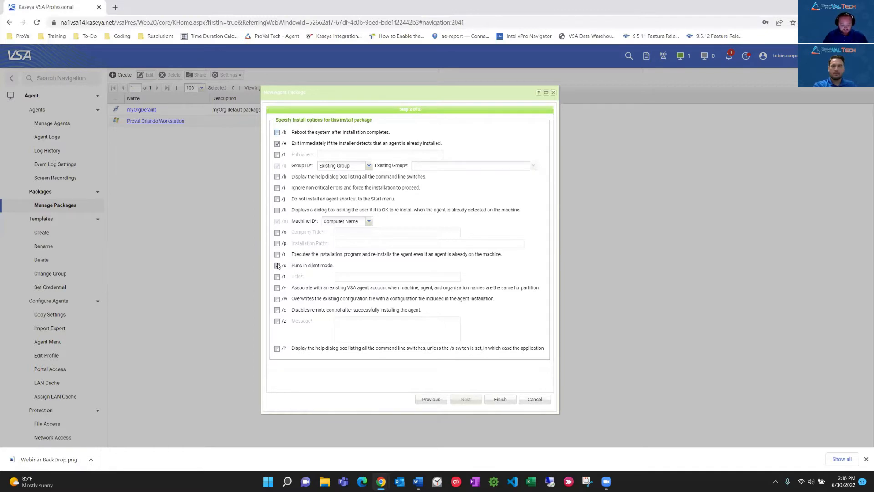
Enable silent mode, disable exiting when an agent is already installed, and assign the package to the existing group pvc.orlando.workstation.
click(278, 267)
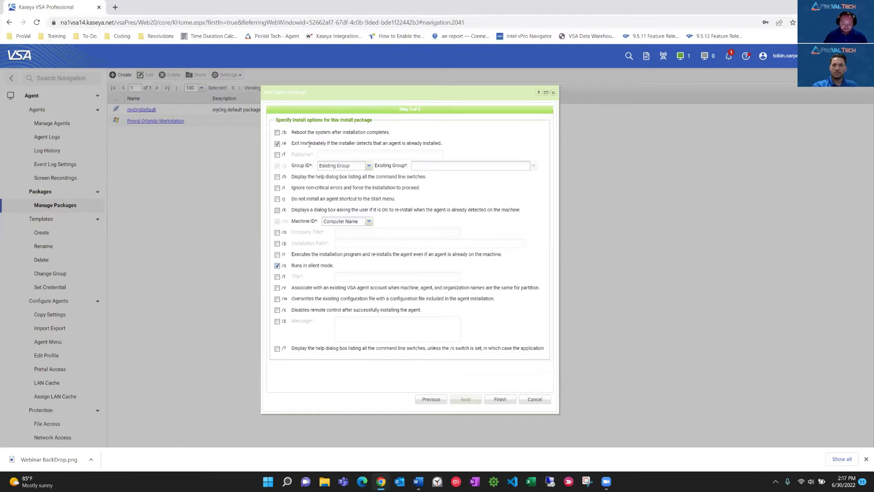
click(277, 143)
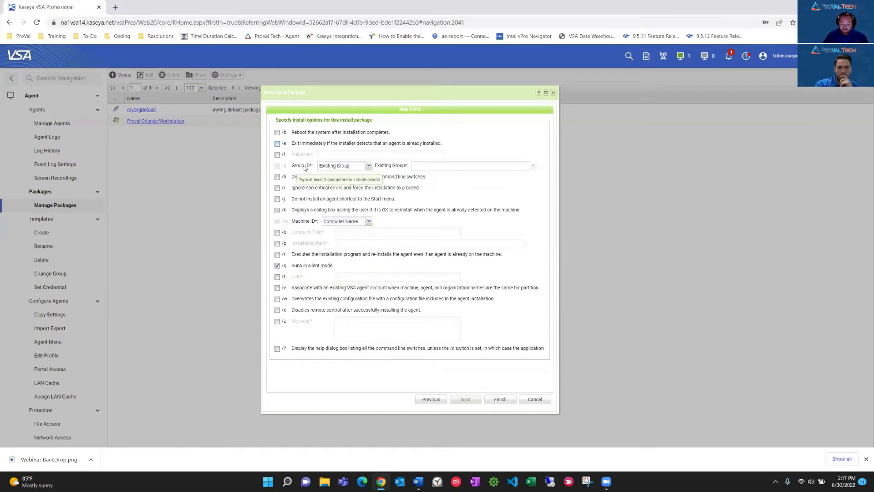
click(533, 166)
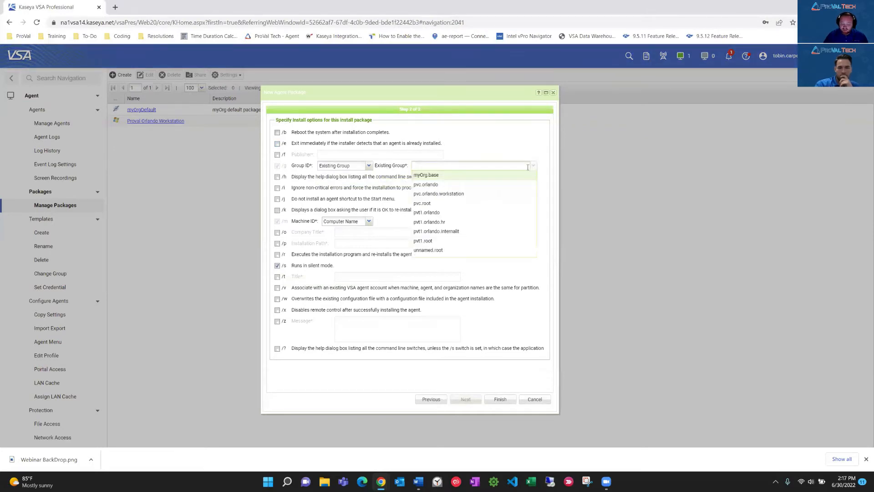
click(449, 194)
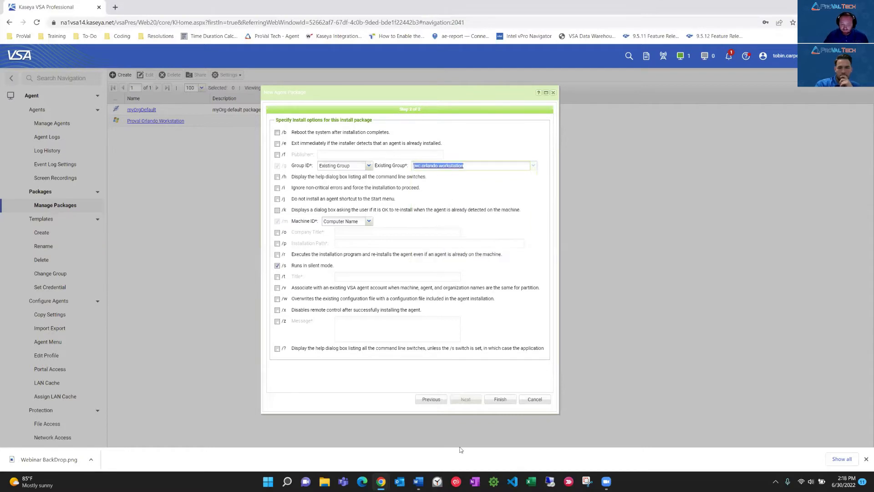
Finish creating the Proval Orlando Workstations agent package.
click(500, 399)
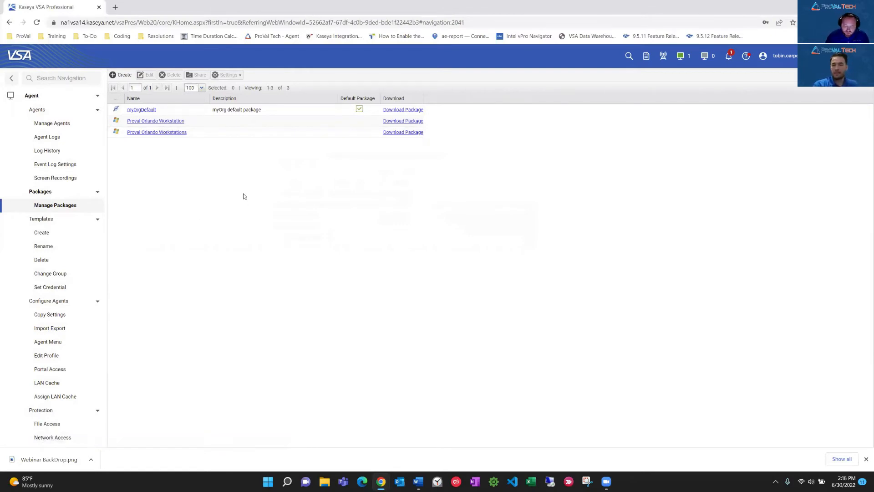
key(alt+Tab)
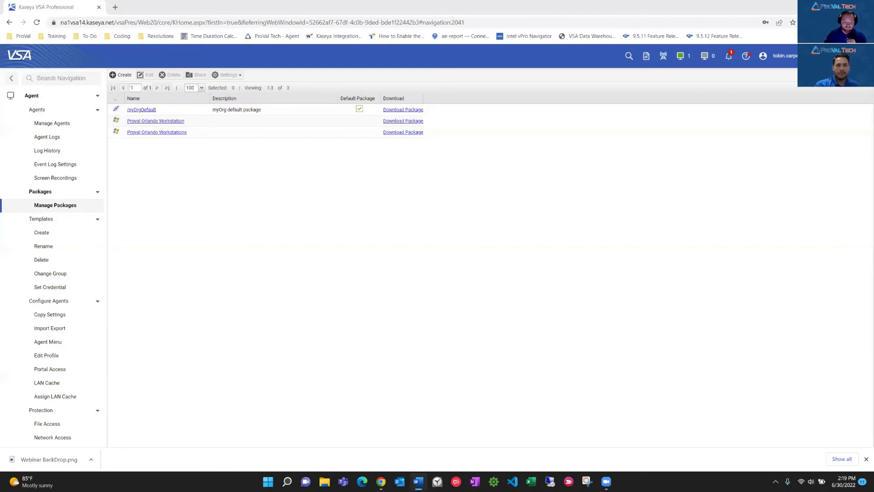
Add a custom field named QB Server of type String in the Audit module's machine summary.
click(37, 98)
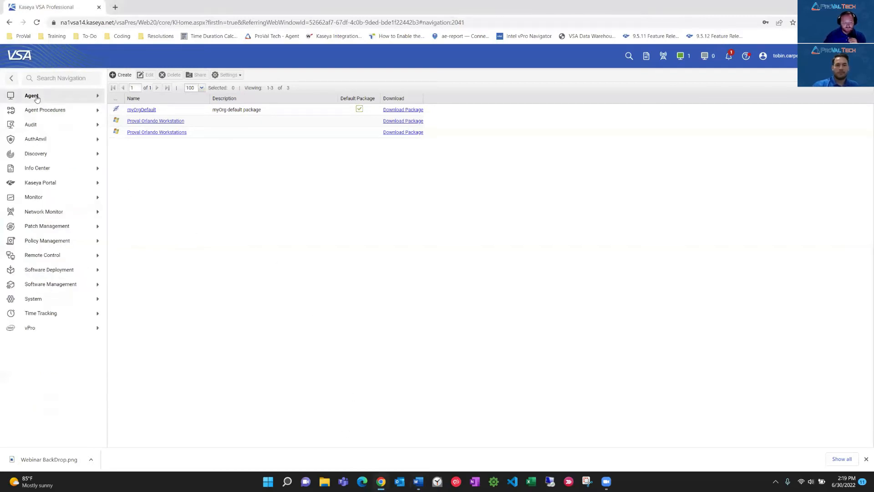
click(37, 127)
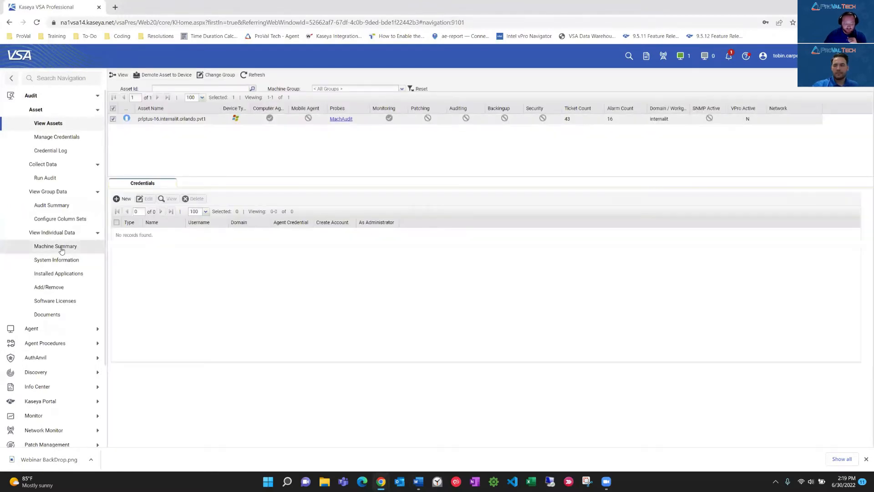
click(60, 248)
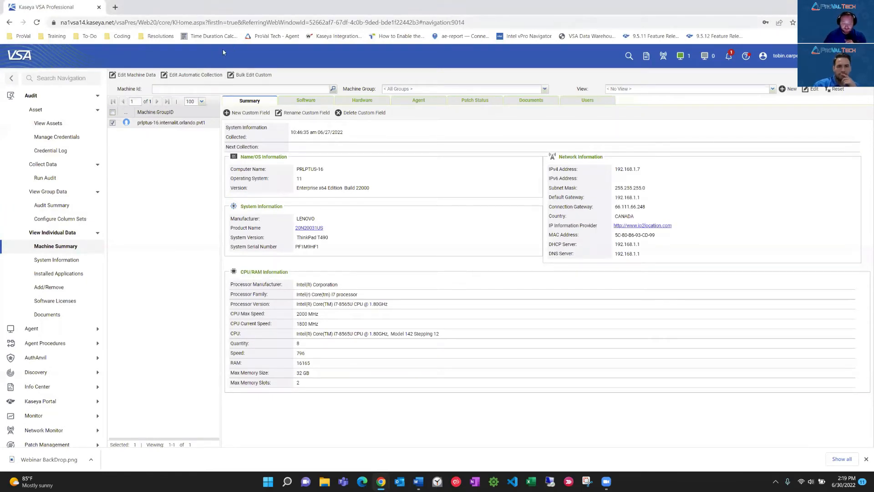
click(248, 115)
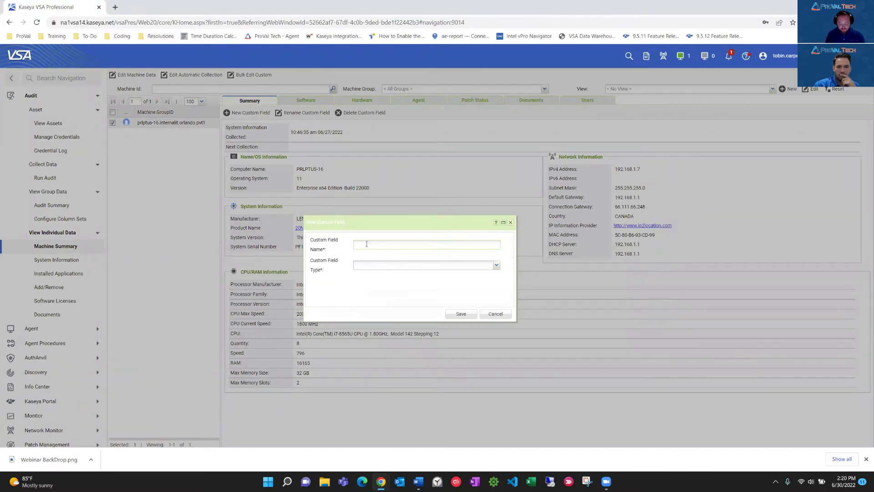
text(QB Server)
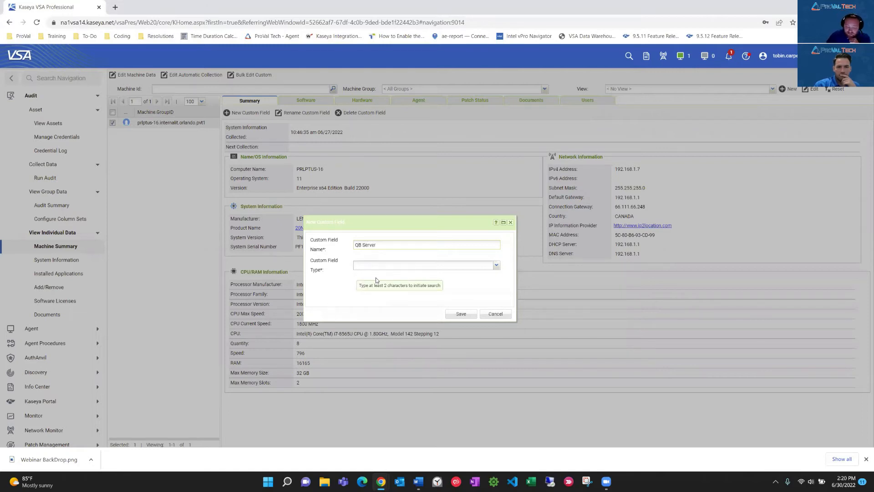
click(499, 268)
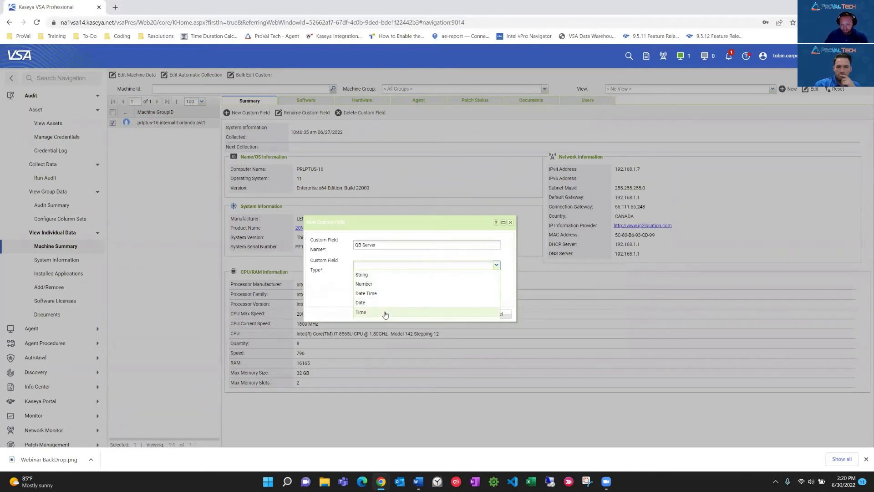
click(376, 275)
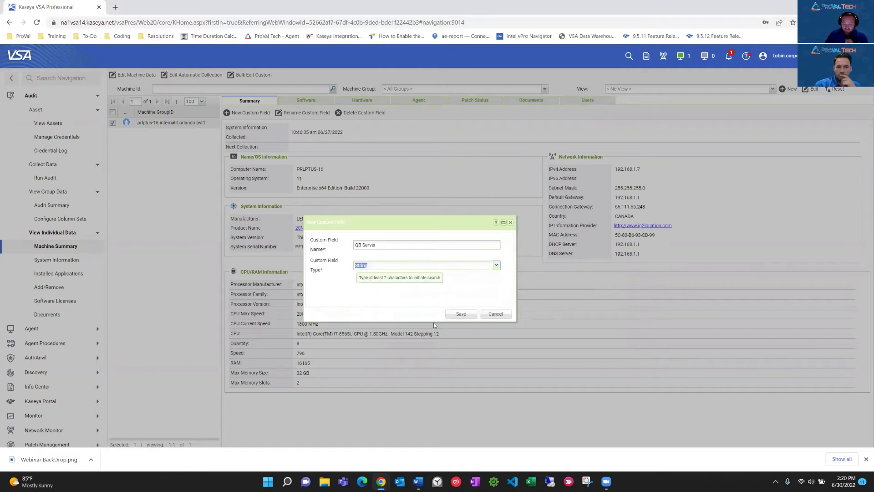
click(461, 314)
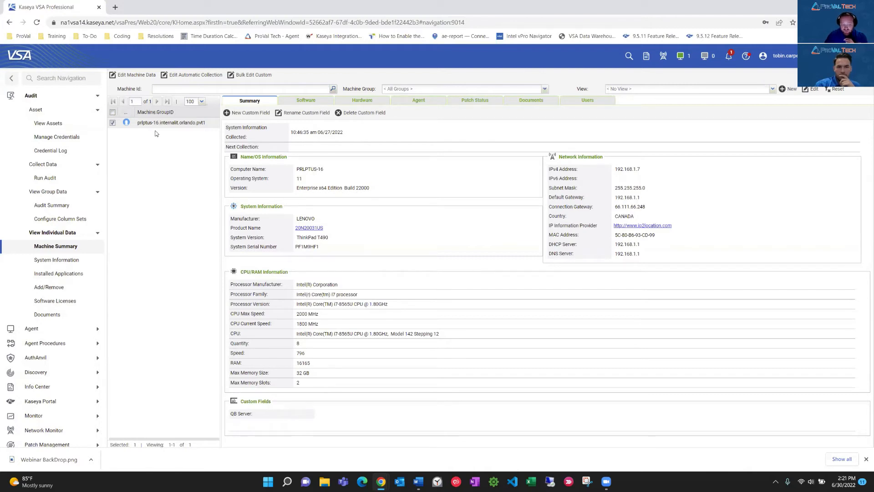
Edit the selected machine's data to set its QB Server custom field to 1, and save it.
click(132, 76)
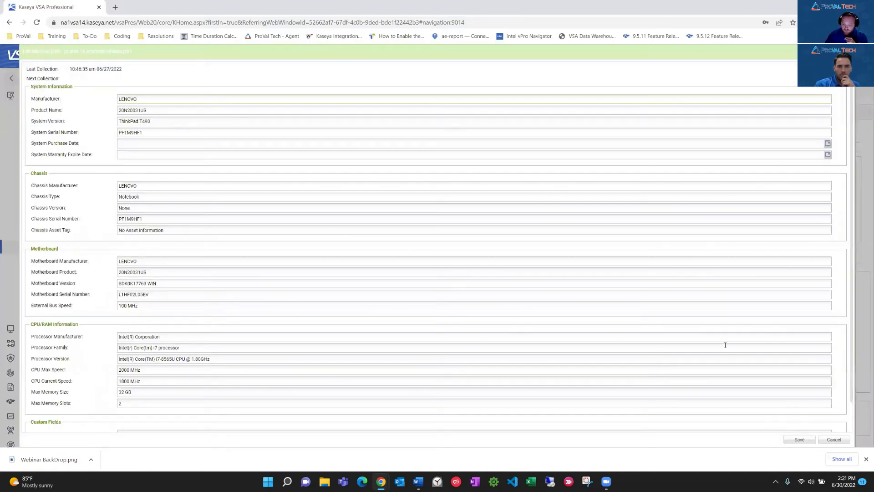
scroll(740, 323, down, 2)
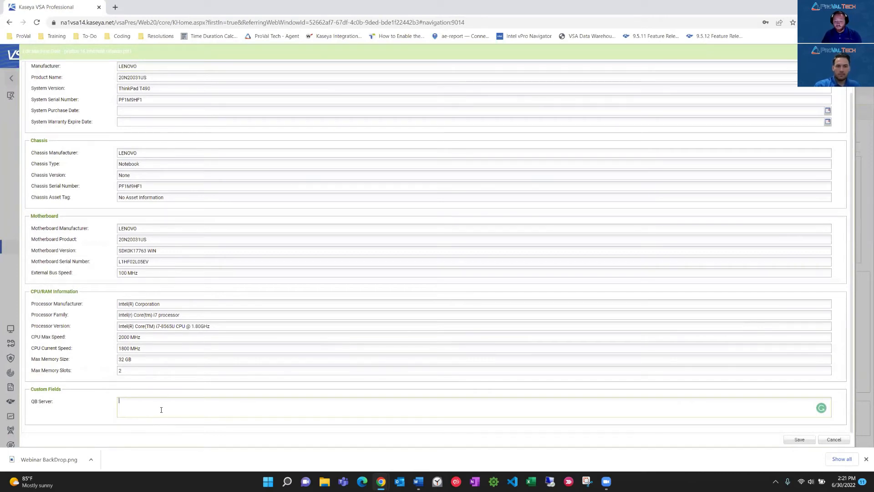
text(1)
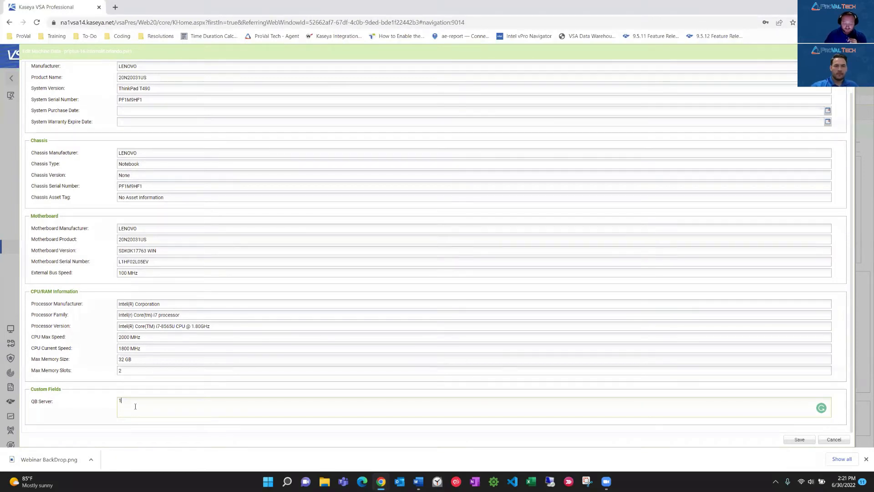
click(799, 440)
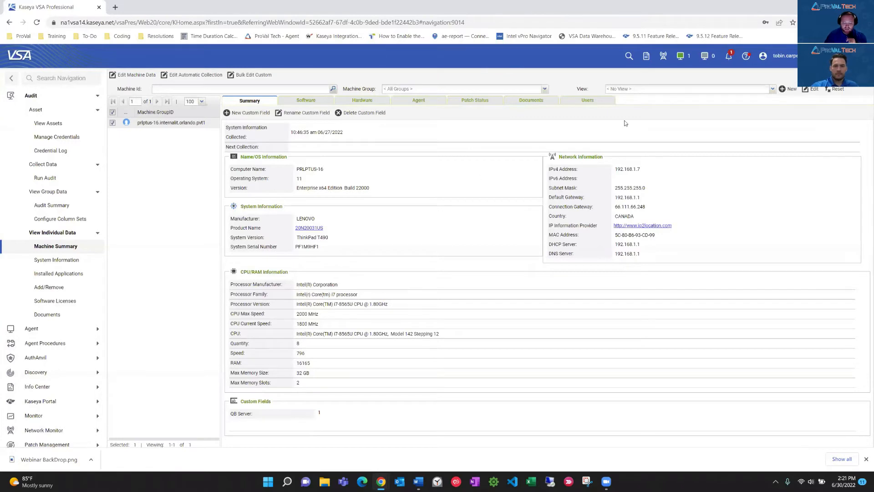
Create a new machine view named QB Servers.
click(792, 88)
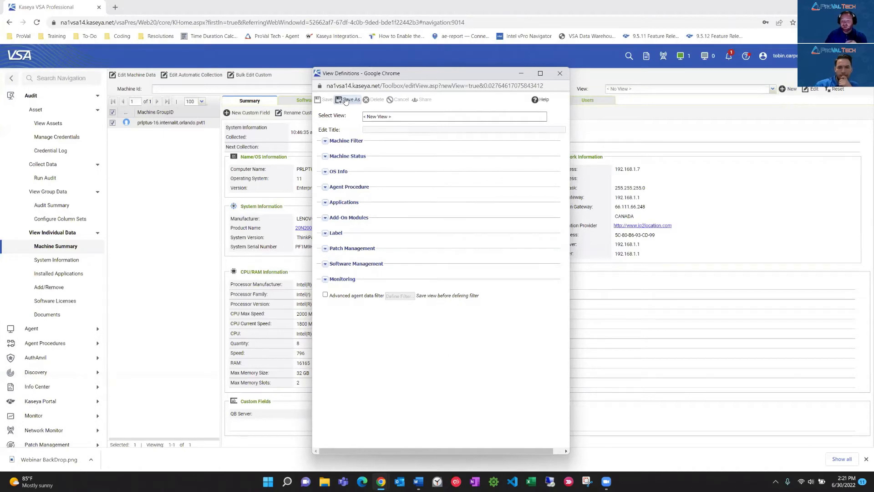
click(346, 101)
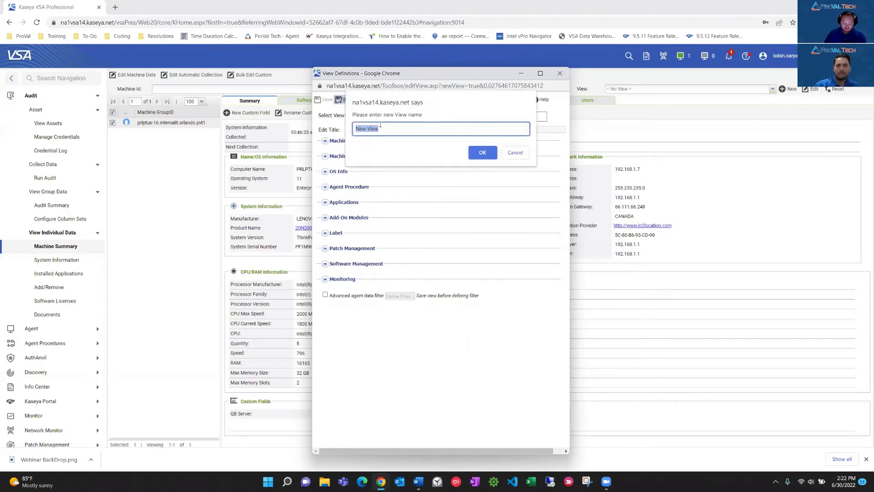
text(QB Servers)
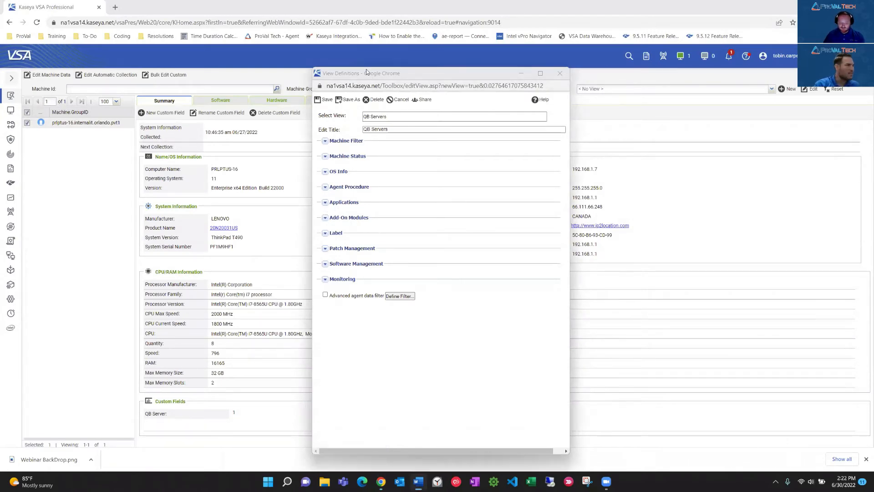
Enlarge the browser page to 125% and bring the View Definitions window back to the front.
drag(367, 72, 365, 56)
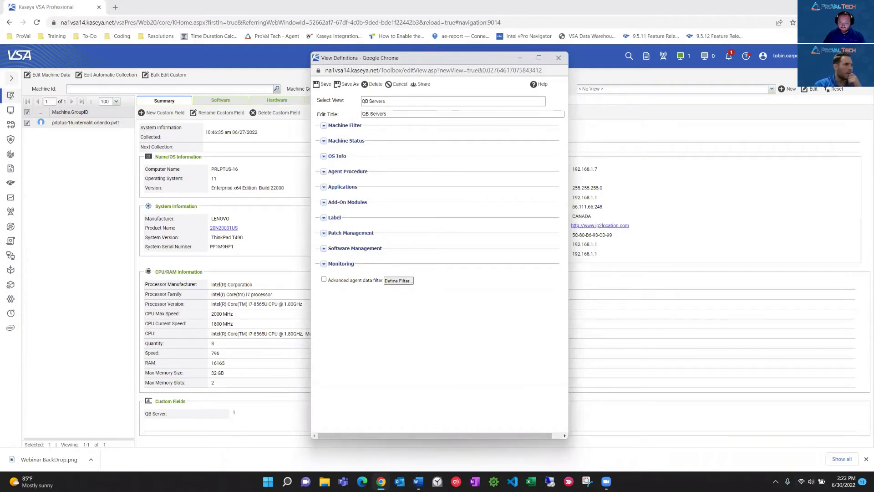
click(865, 23)
click(840, 103)
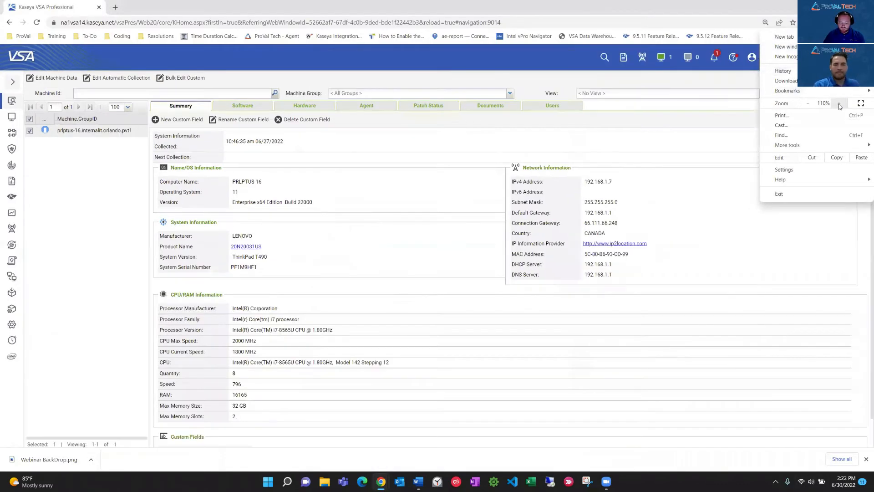
click(840, 103)
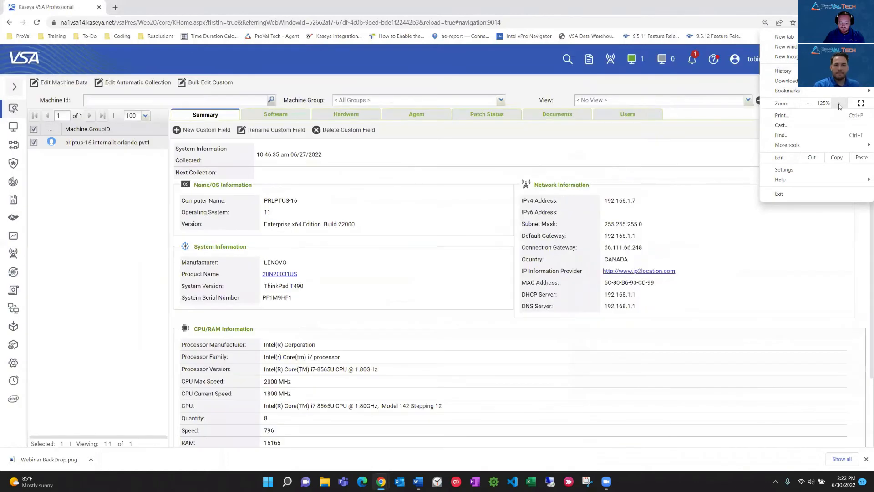
click(674, 484)
mouse_move(381, 482)
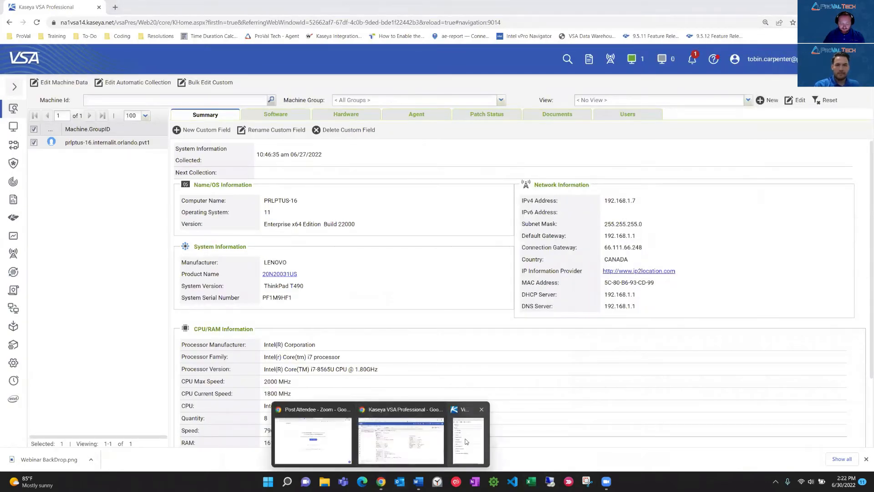
click(463, 436)
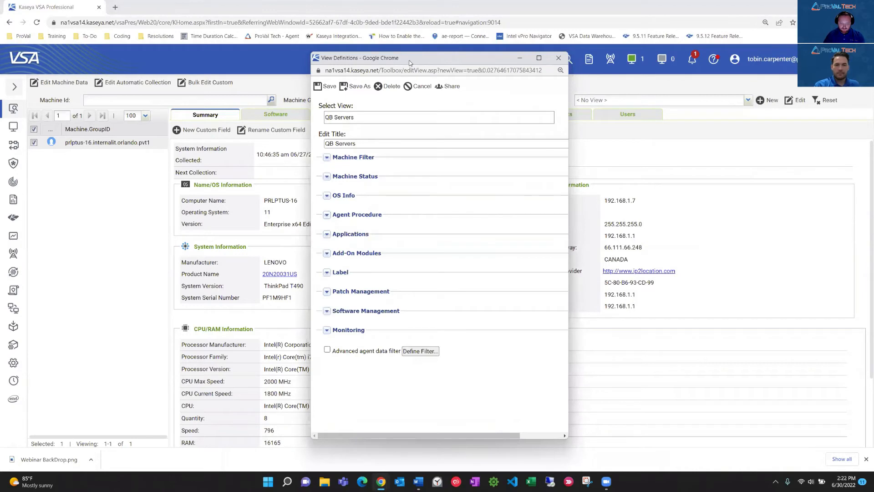
drag(410, 60, 426, 55)
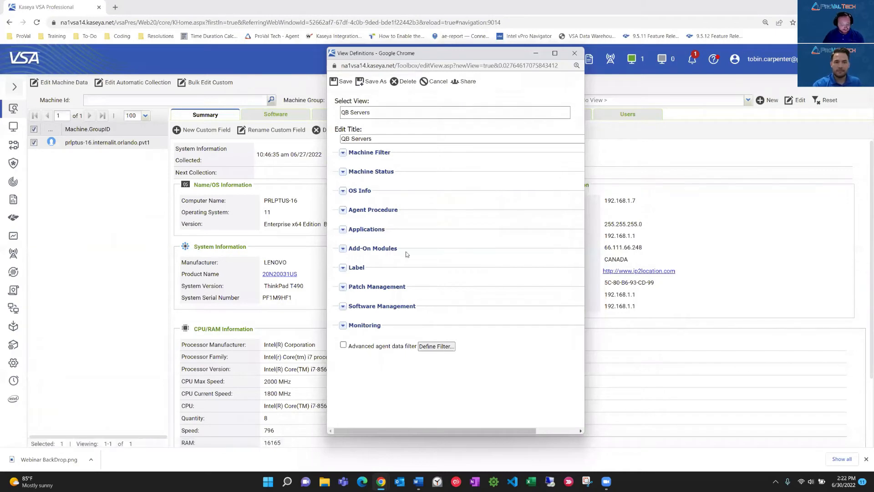
Filter the QB Servers view to machines that contain the application QBServerUtilityMgr.exe, and save the view.
click(343, 231)
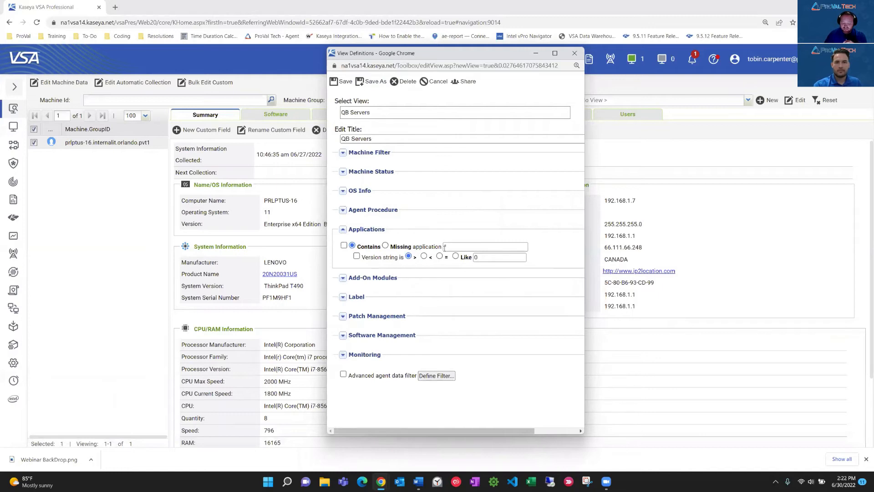
text(QBServerUtilityMgr.exe)
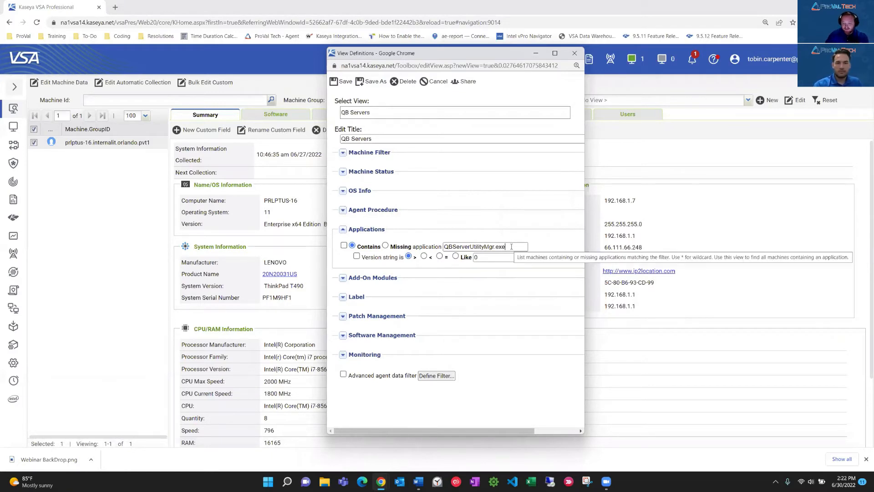
drag(511, 247, 435, 254)
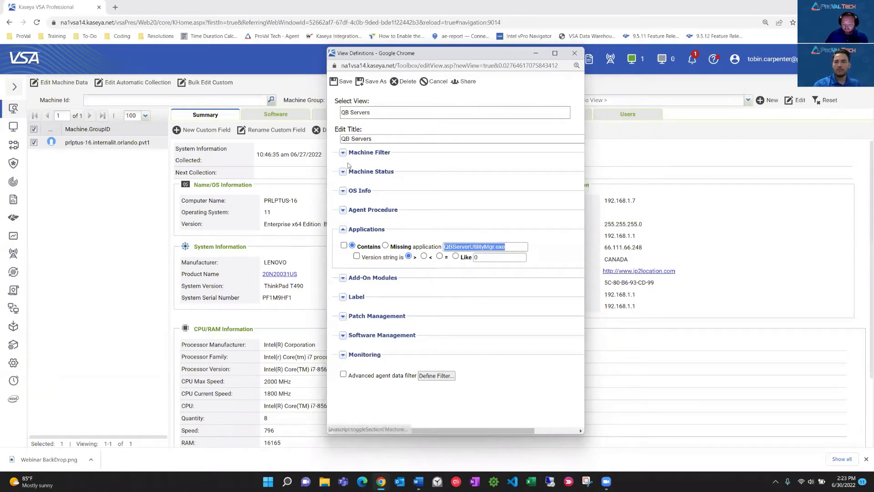
click(344, 246)
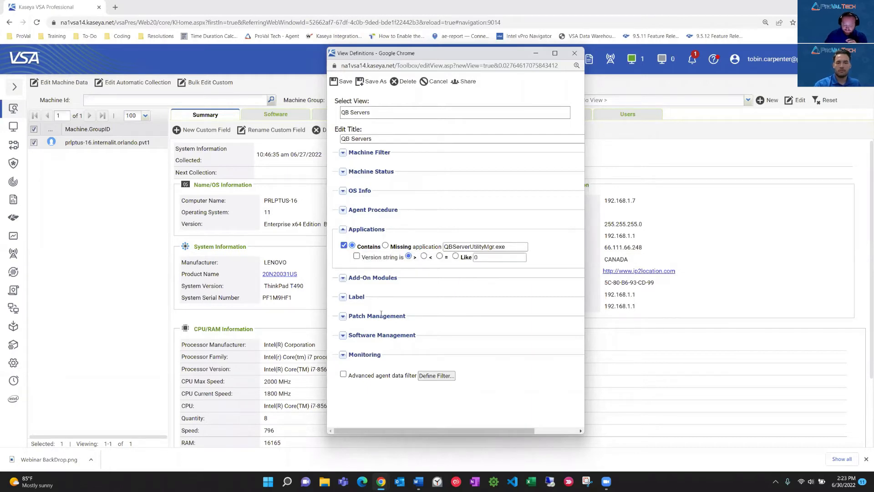
click(342, 81)
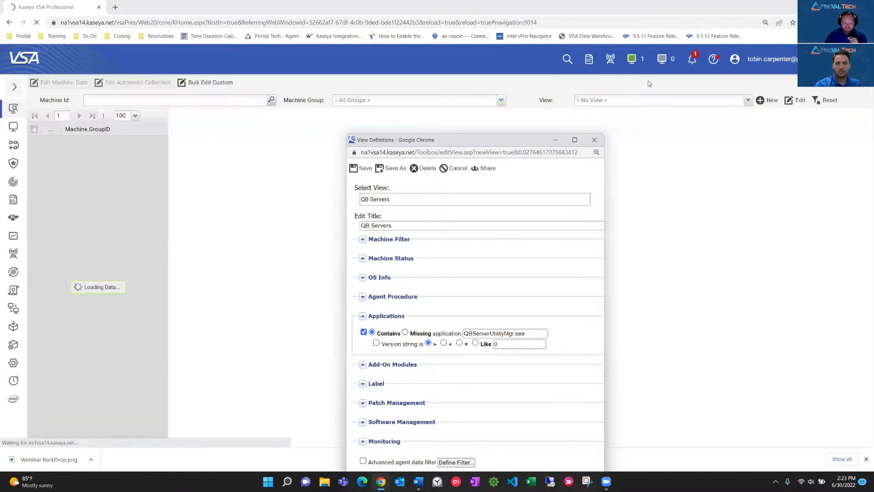
Apply the QB Servers view to the machine list in the machine summary.
click(653, 100)
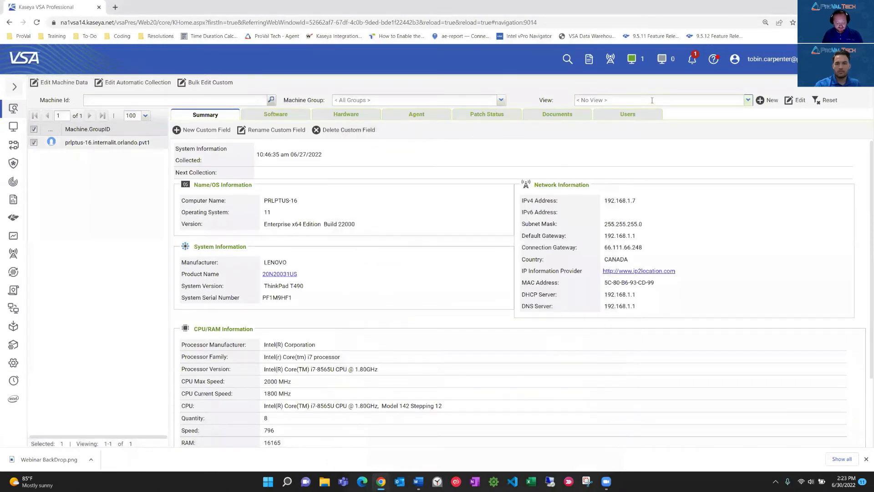
text(c)
click(605, 123)
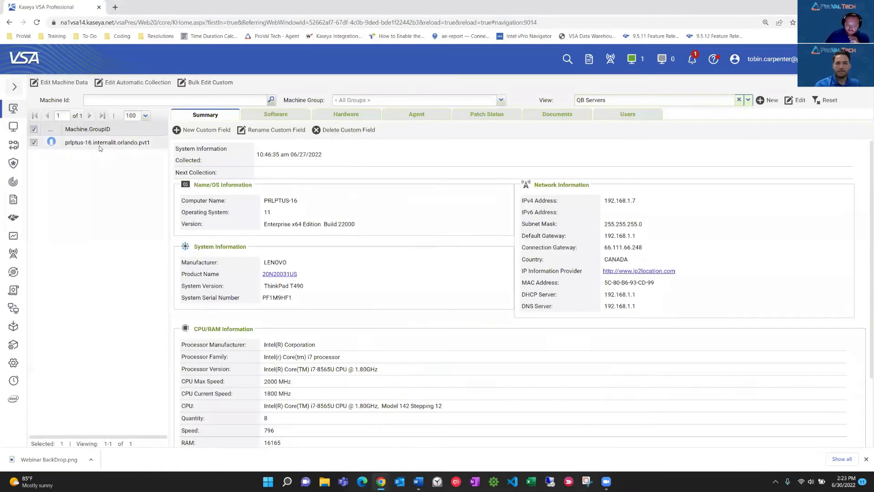
Turn off the application filter in the QB Servers view definition and enable the advanced agent data filter.
mouse_move(382, 482)
click(457, 435)
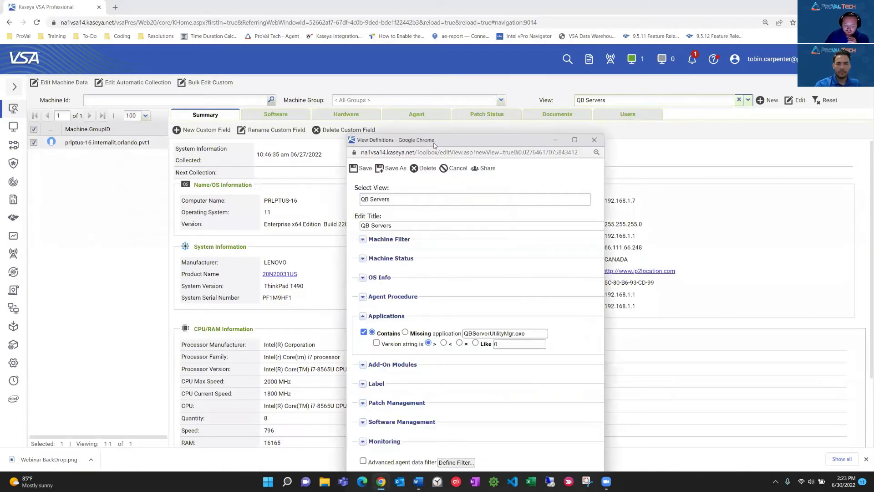
drag(433, 139, 363, 46)
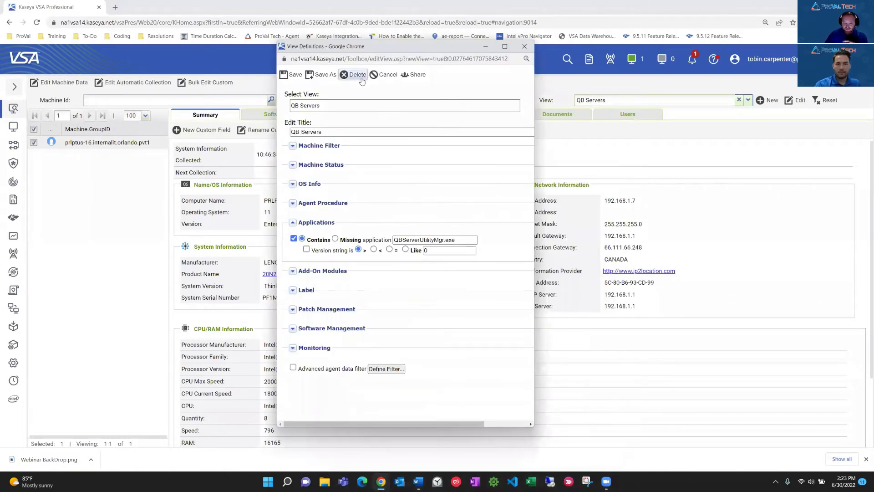
click(293, 238)
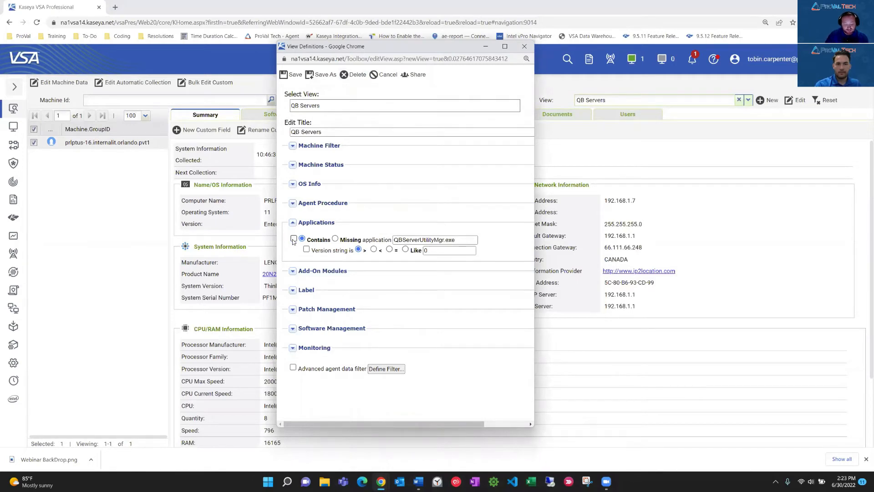
click(293, 368)
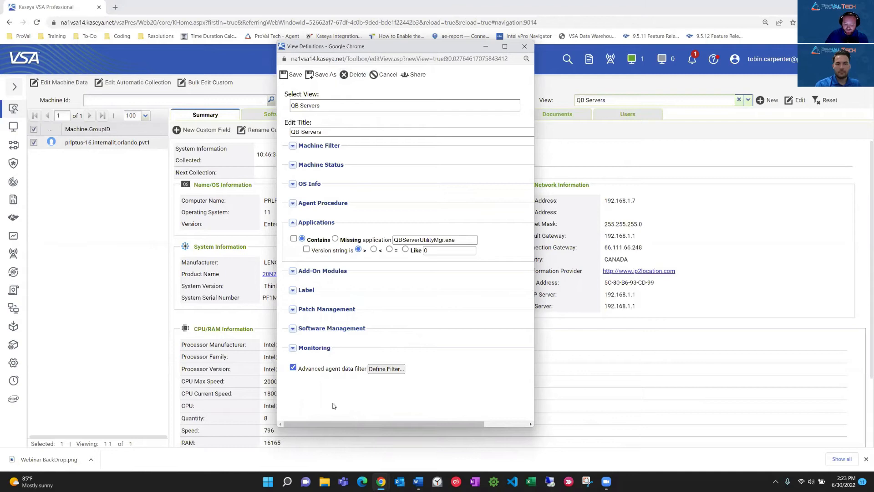
Define the advanced filter with QB Server set to *2*, apply it and save the QB Servers view.
click(389, 369)
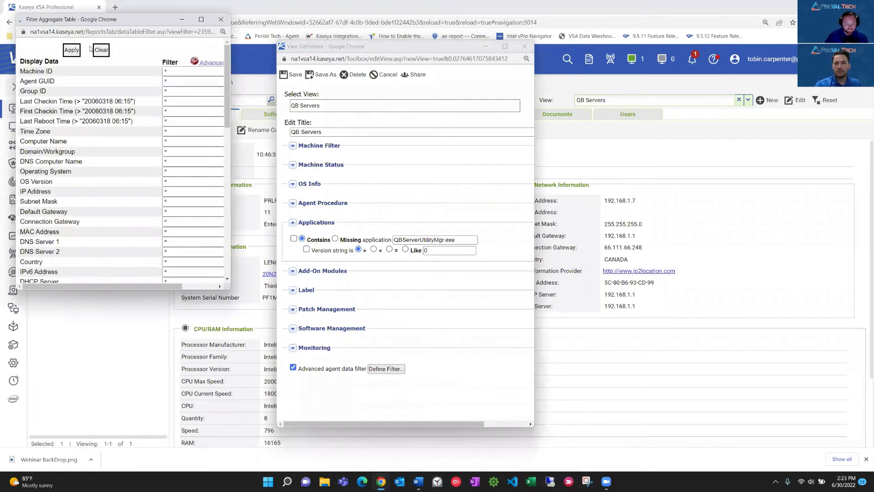
drag(96, 25, 311, 56)
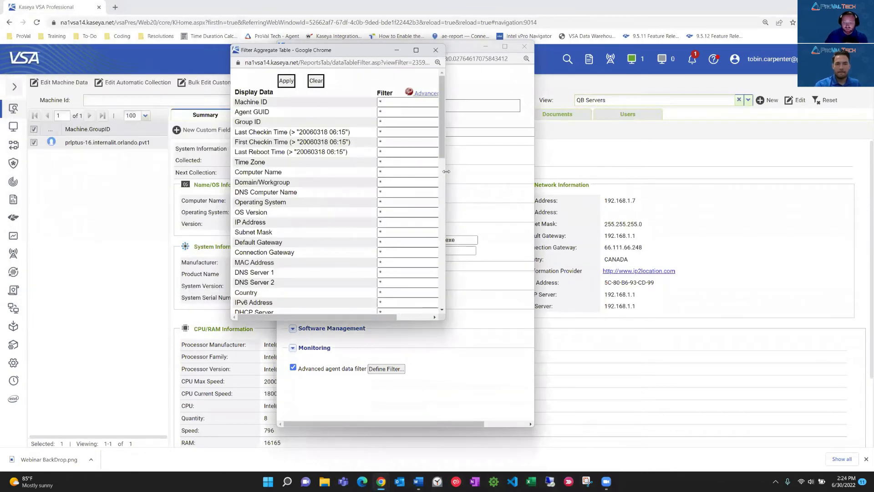
drag(446, 172, 544, 178)
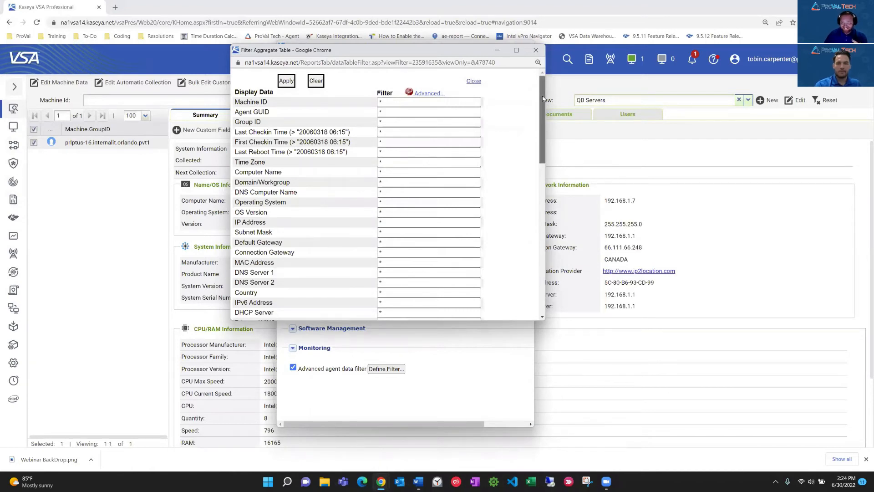
drag(542, 94, 544, 239)
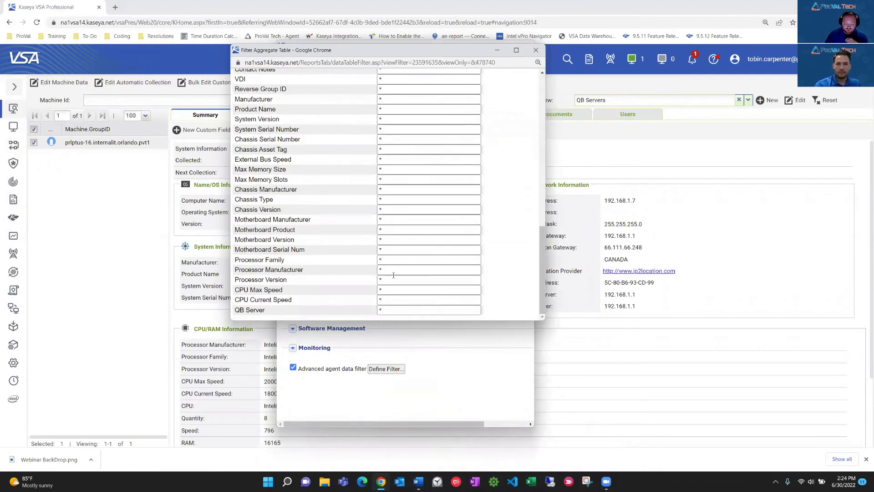
click(396, 310)
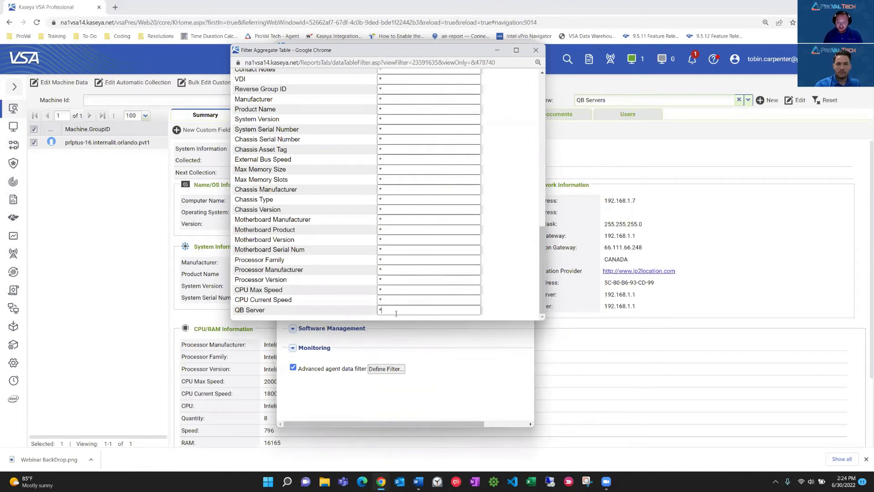
text(2)
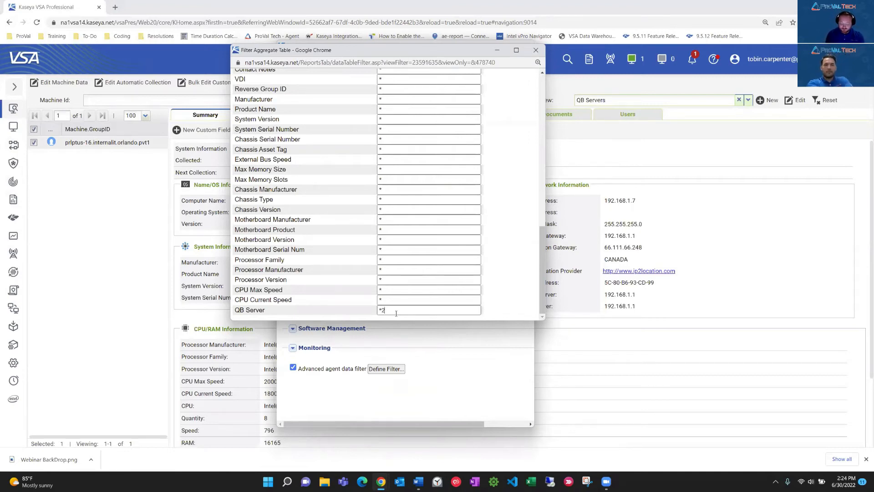
text(*)
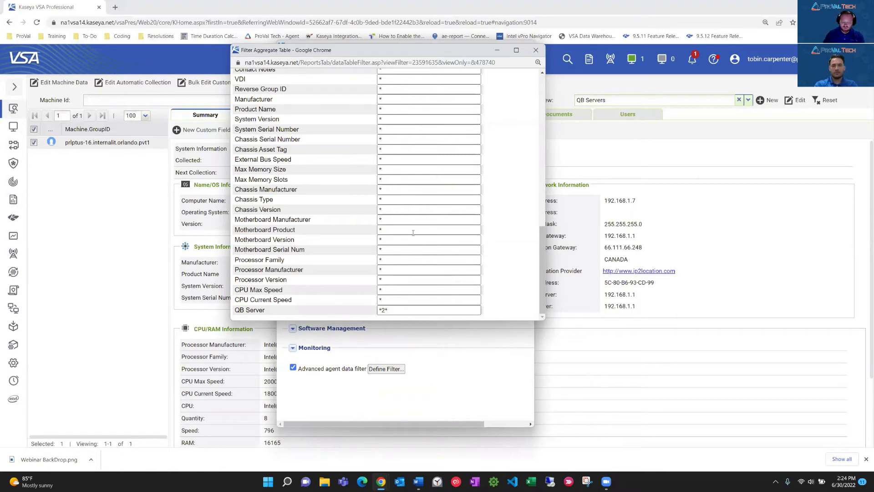
drag(542, 279, 537, 98)
click(285, 81)
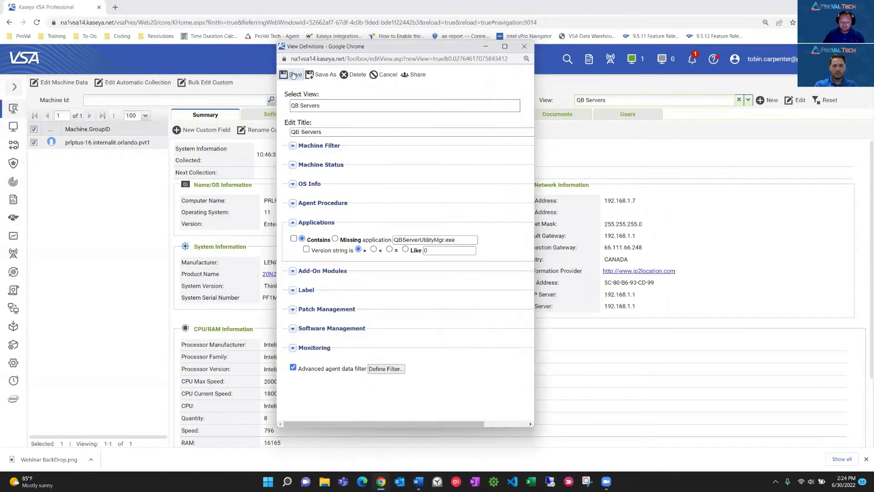
click(292, 75)
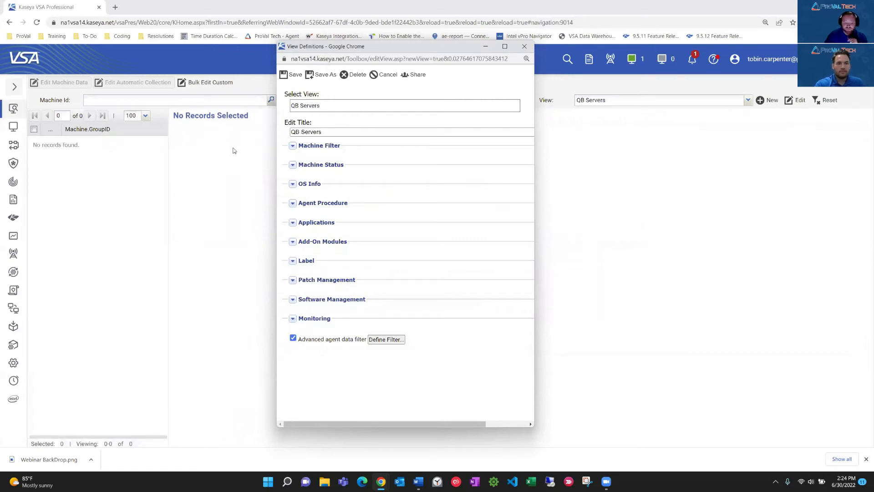
Change the QB Server value in the advanced filter to *1*, apply it and save the QB Servers view.
click(385, 340)
scroll(230, 206, down, 2)
scroll(230, 206, down, 5)
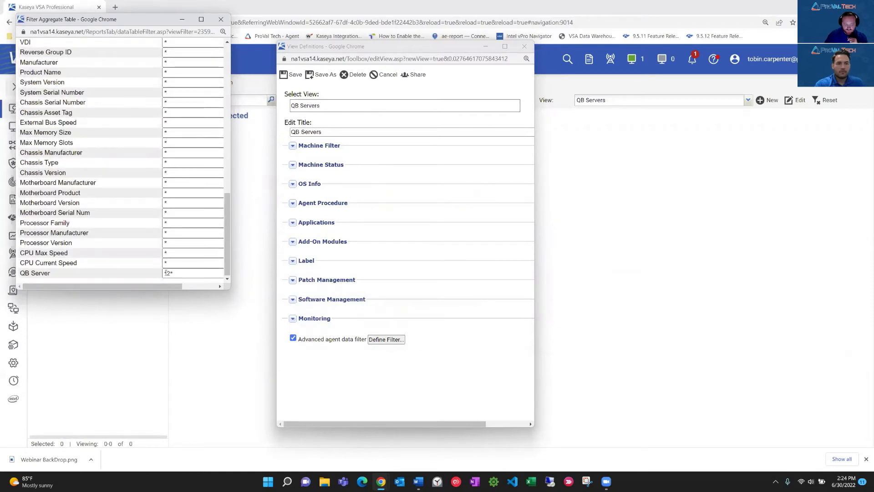
key(BackSpace)
text(1)
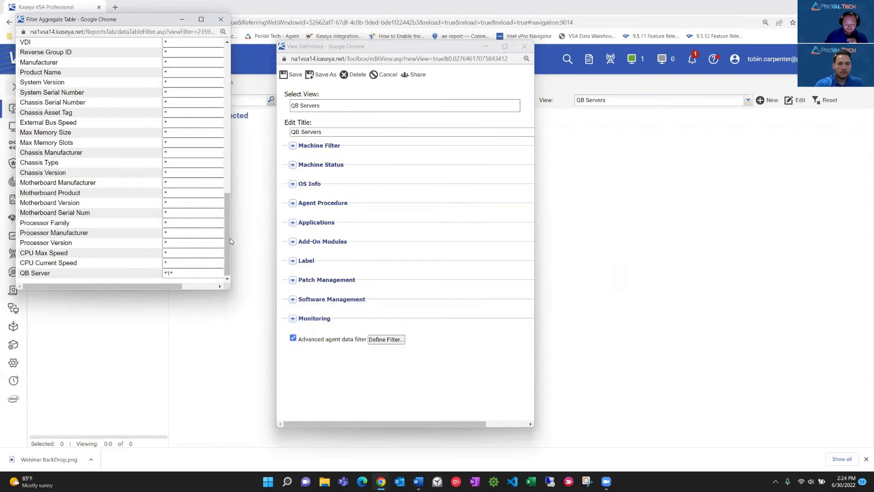
scroll(226, 228, up, 15)
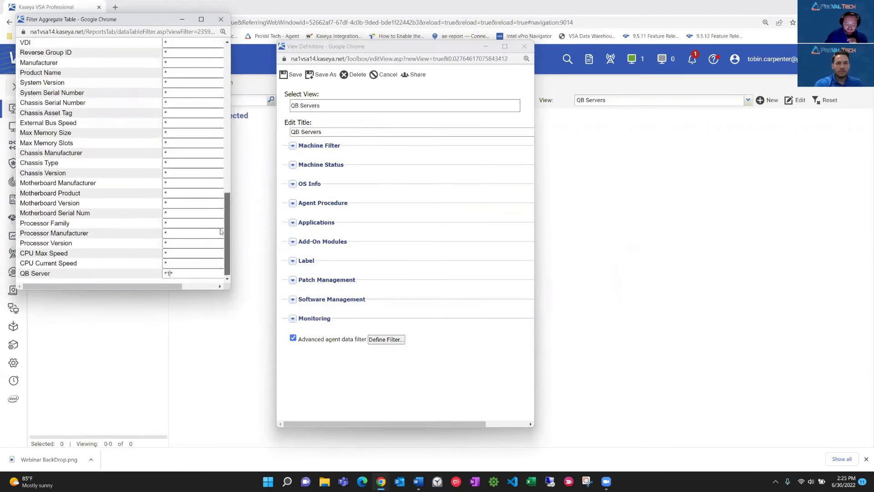
scroll(213, 69, up, 2)
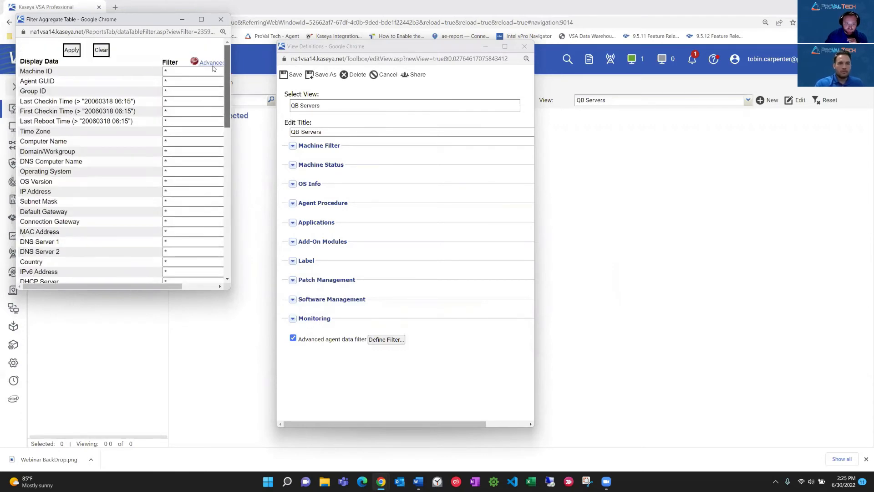
click(71, 51)
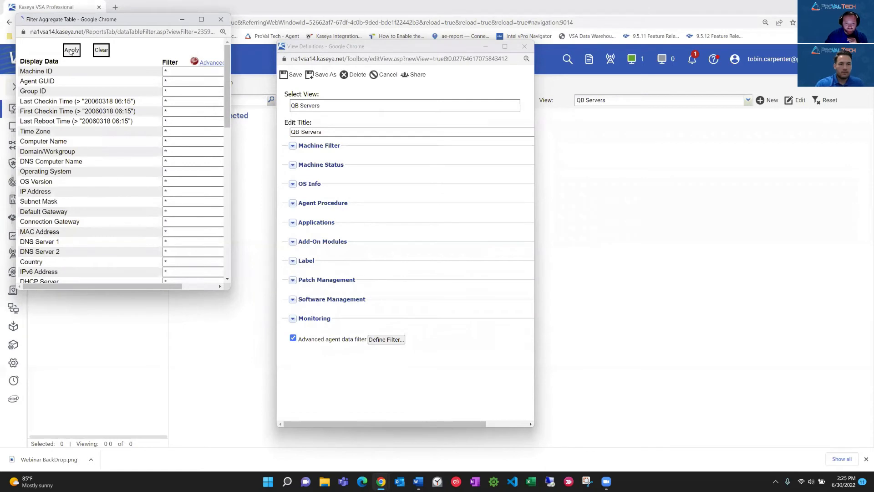
click(287, 76)
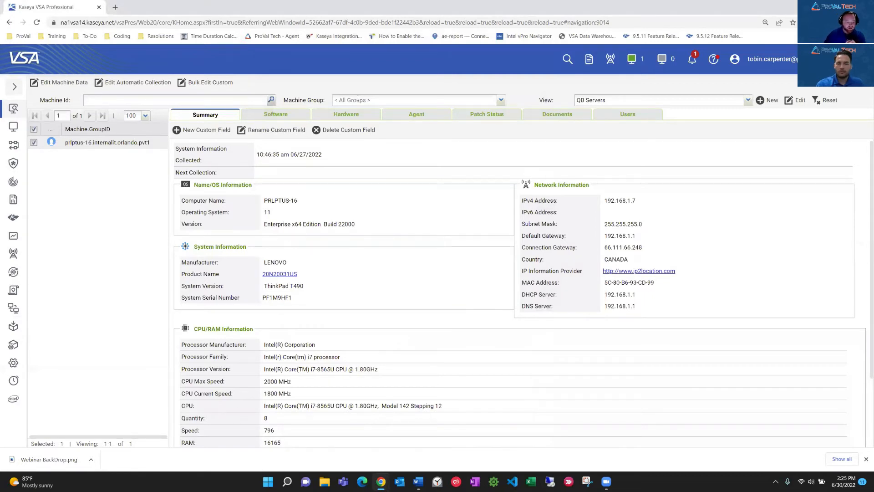
Open the Monitor Sets page of the Monitor module.
click(14, 87)
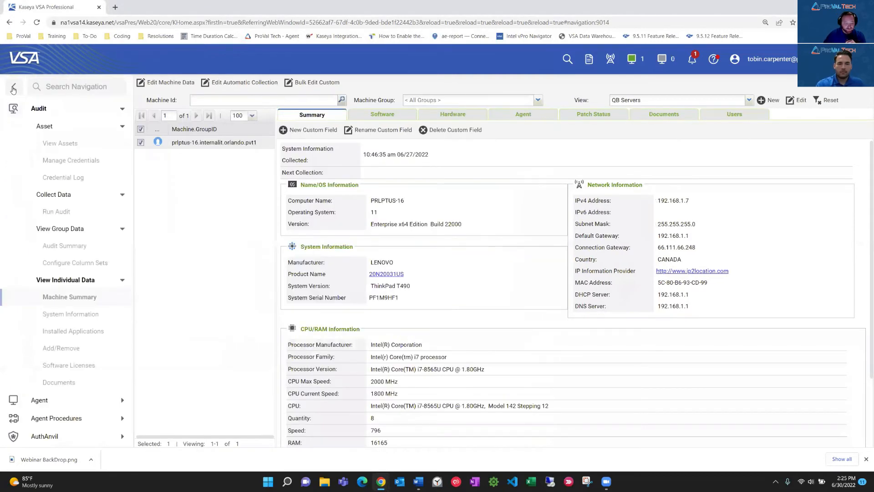
click(68, 114)
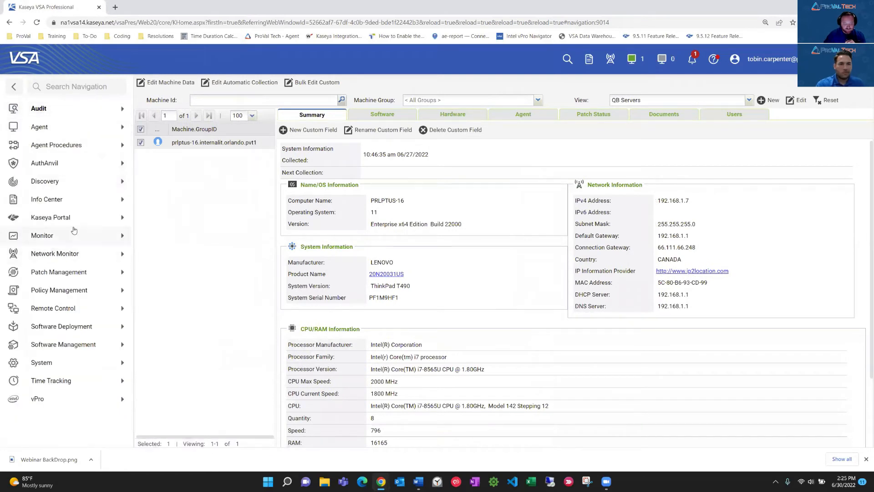
click(45, 236)
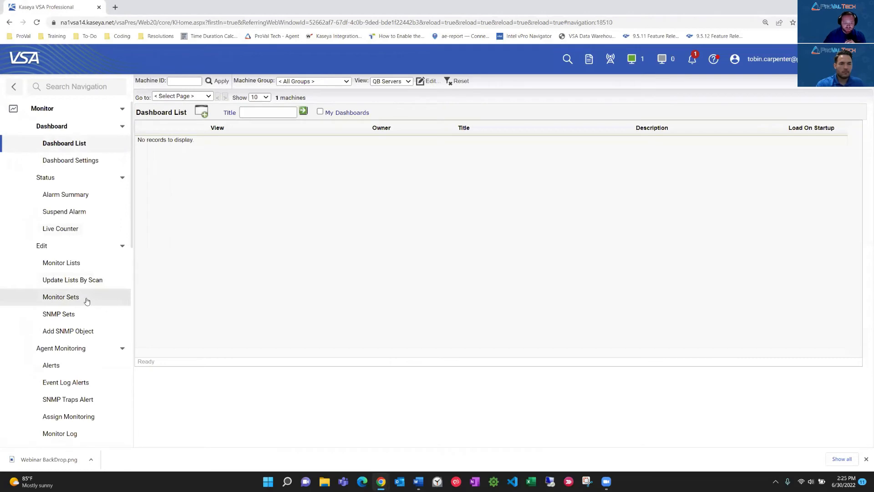
click(86, 298)
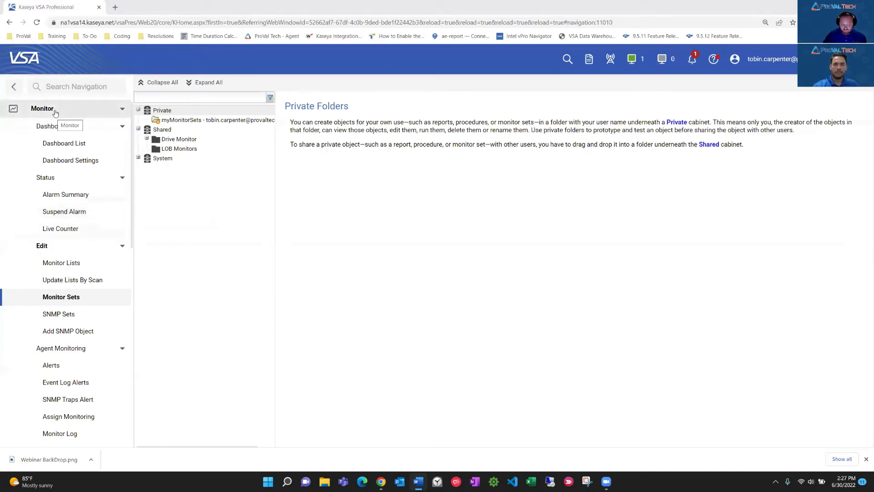
Create a folder named QB Monitor inside the shared LOB Monitors folder.
click(170, 149)
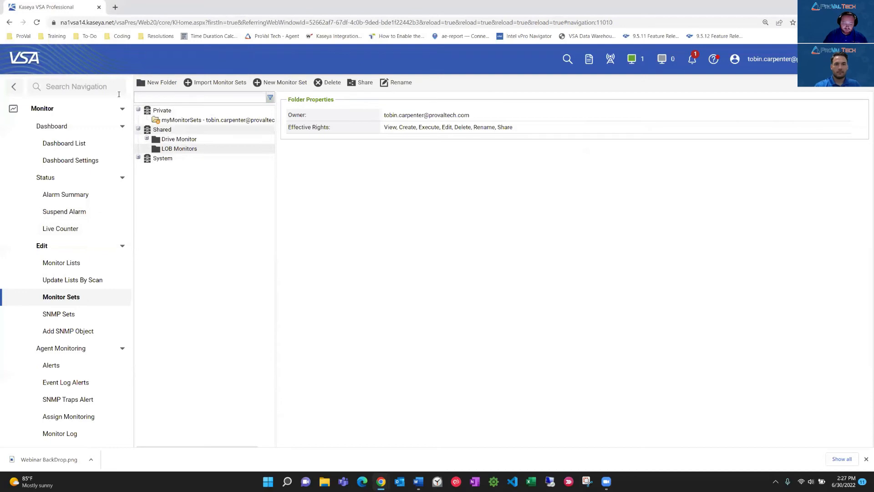
click(154, 83)
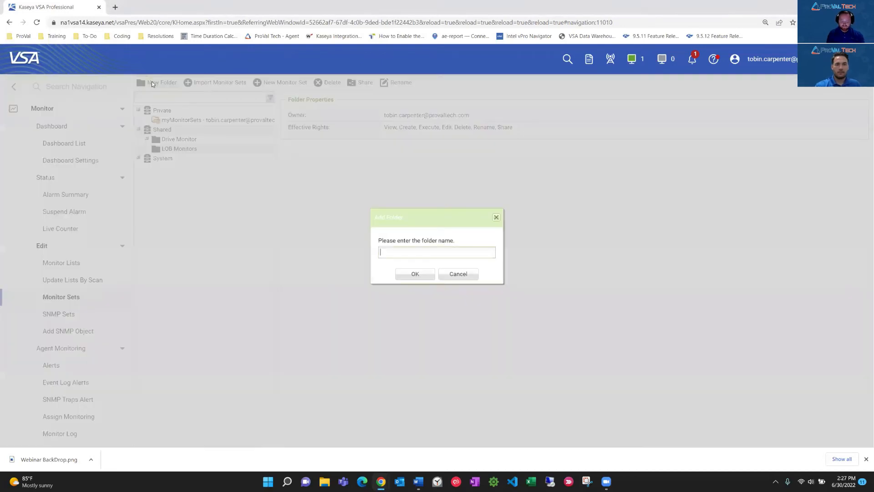
text(QB Monitor)
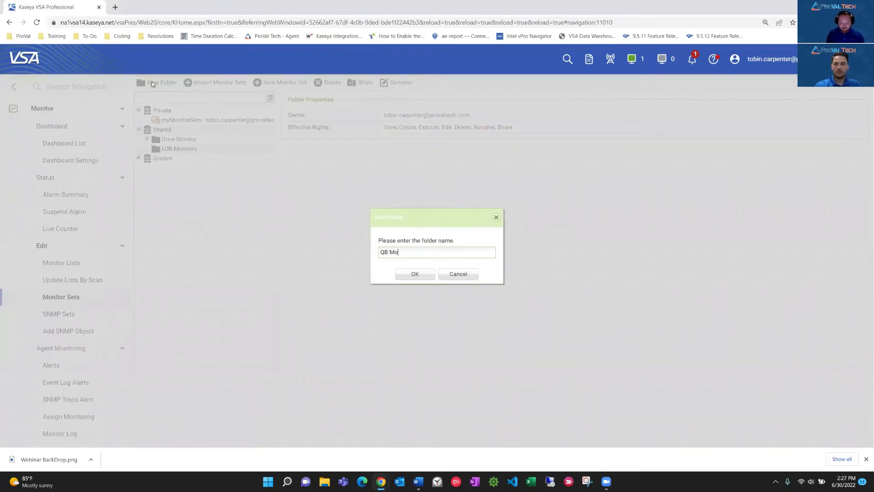
click(415, 275)
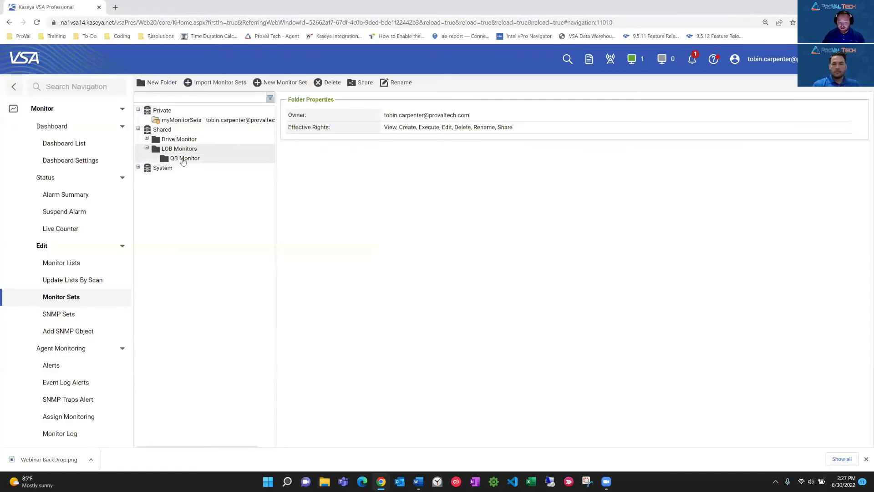
Create a monitor set named QB Monitor in the QB Monitor folder, with no description and group alarm column Other.
click(183, 161)
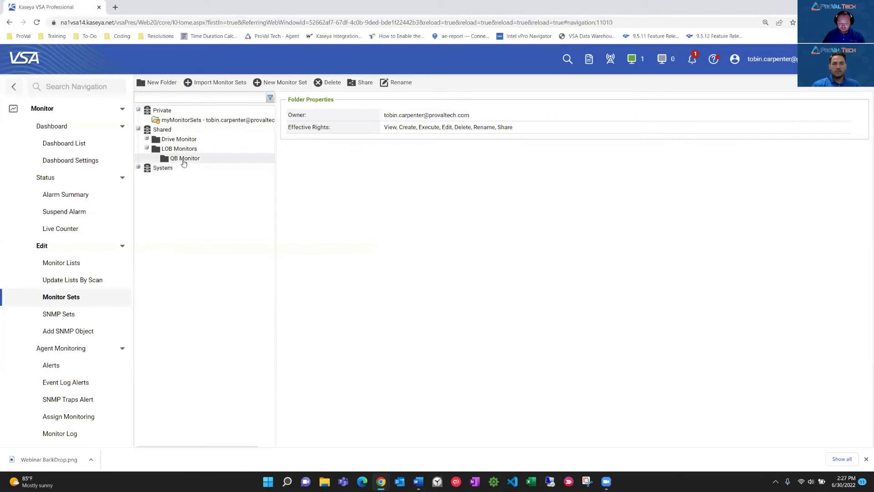
click(278, 83)
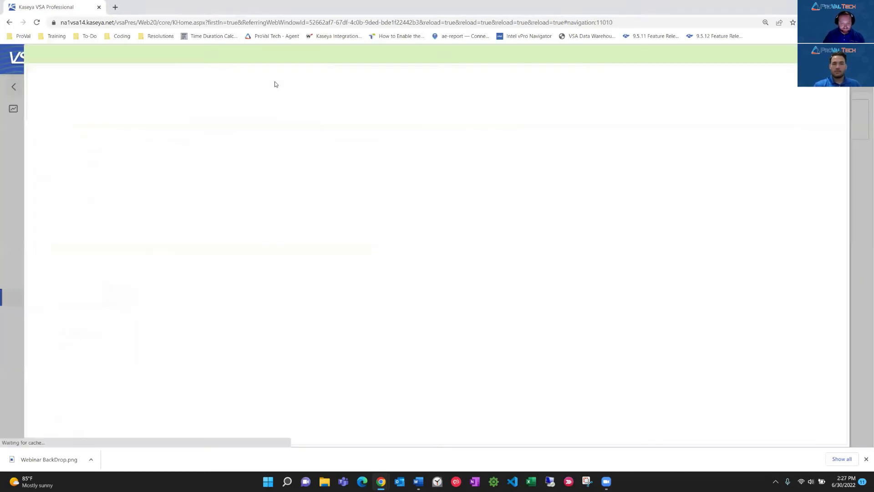
click(118, 141)
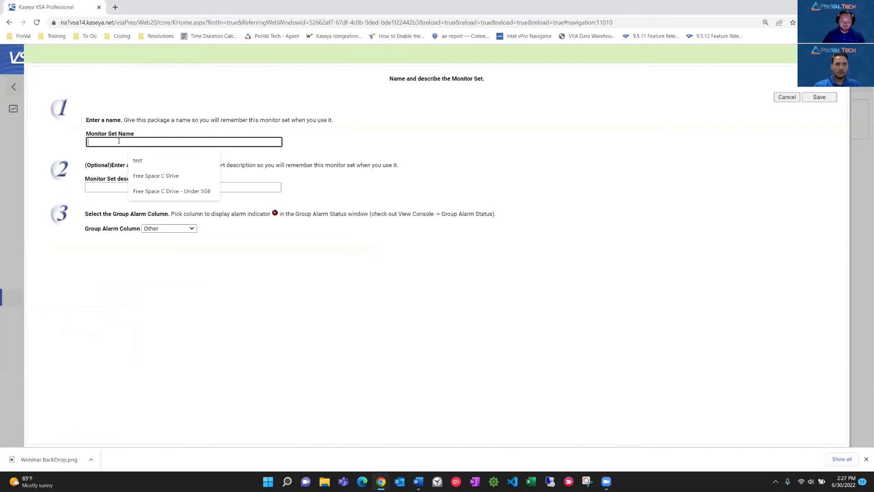
text(QB Monitor)
click(125, 189)
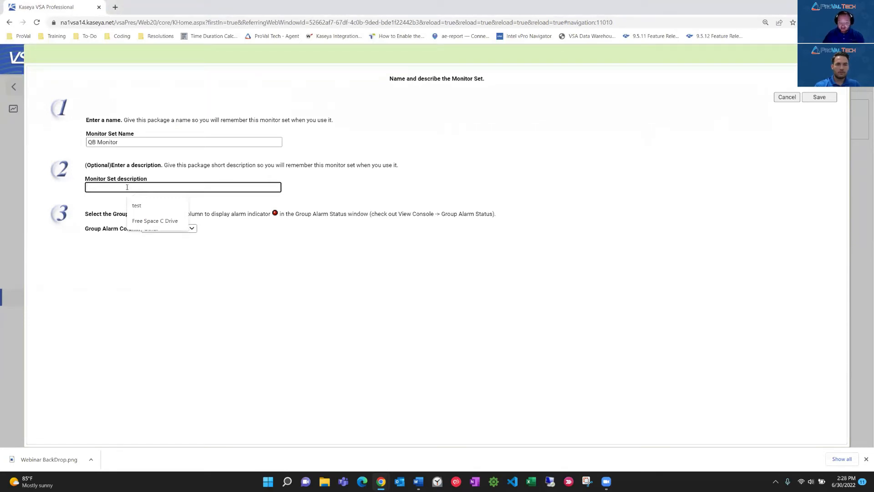
click(303, 291)
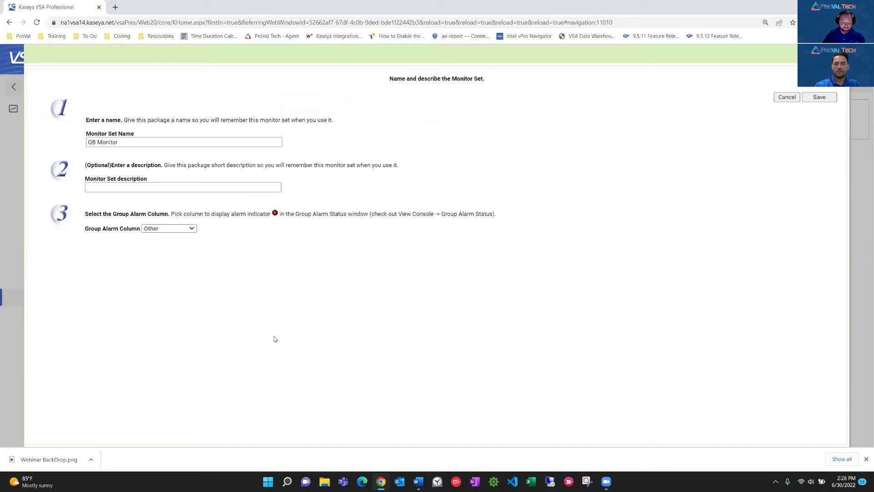
click(819, 97)
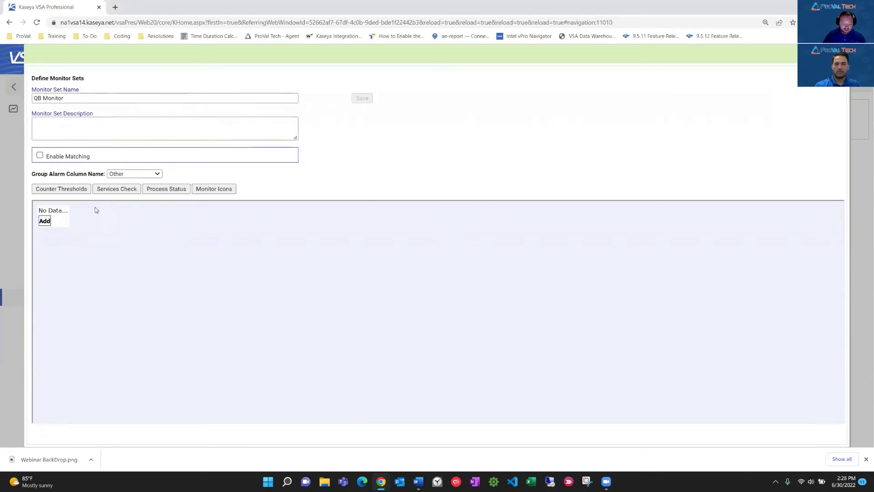
Add a services check to the QB Monitor set and choose QuickBooksDB32 as the monitored service.
click(111, 190)
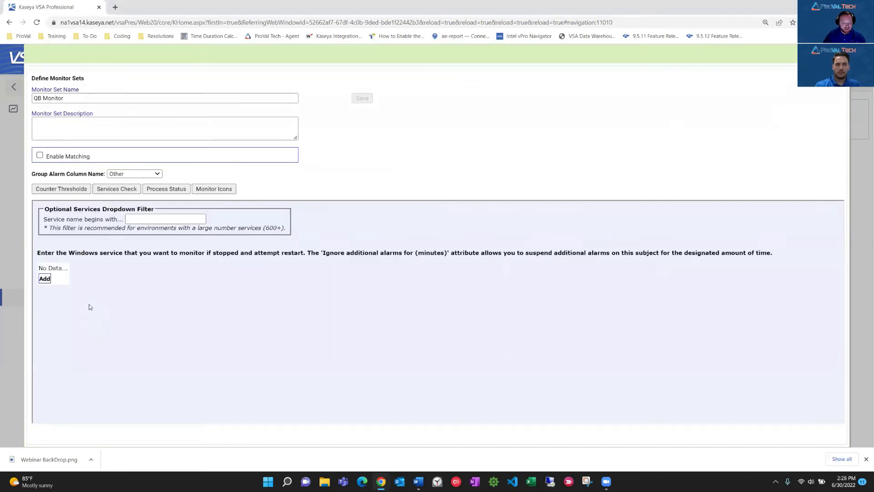
click(45, 280)
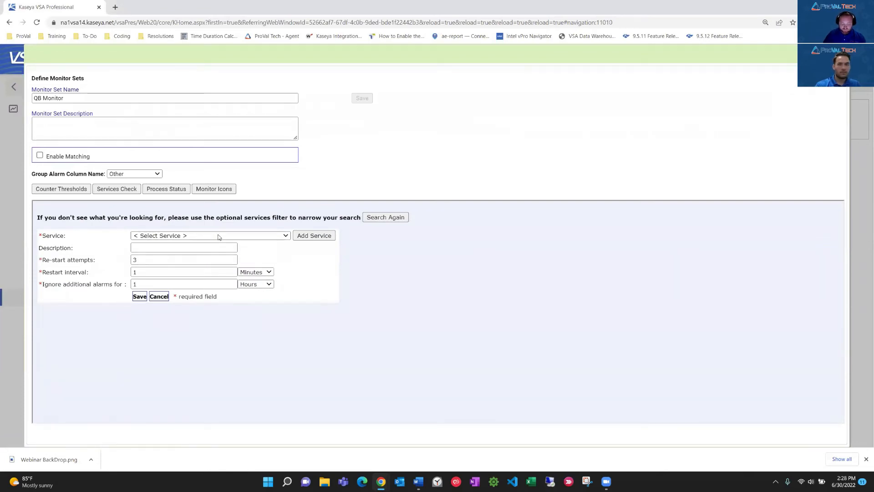
click(218, 235)
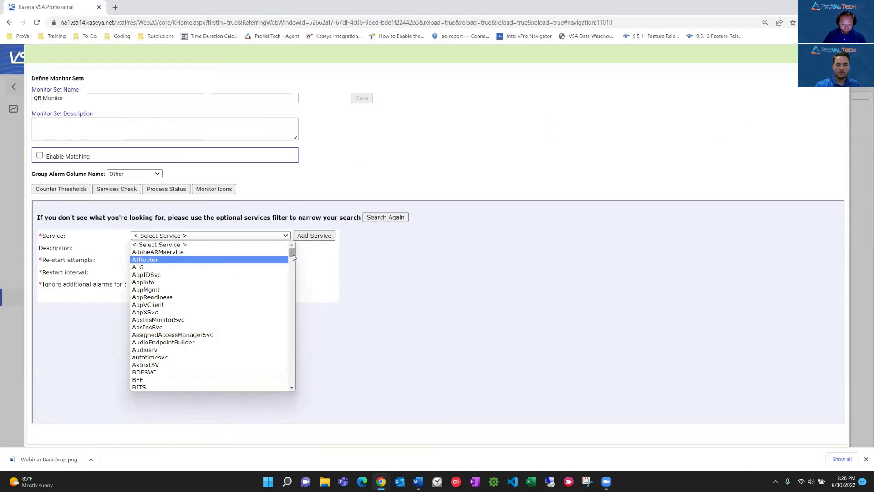
scroll(202, 255, down, 20)
click(198, 237)
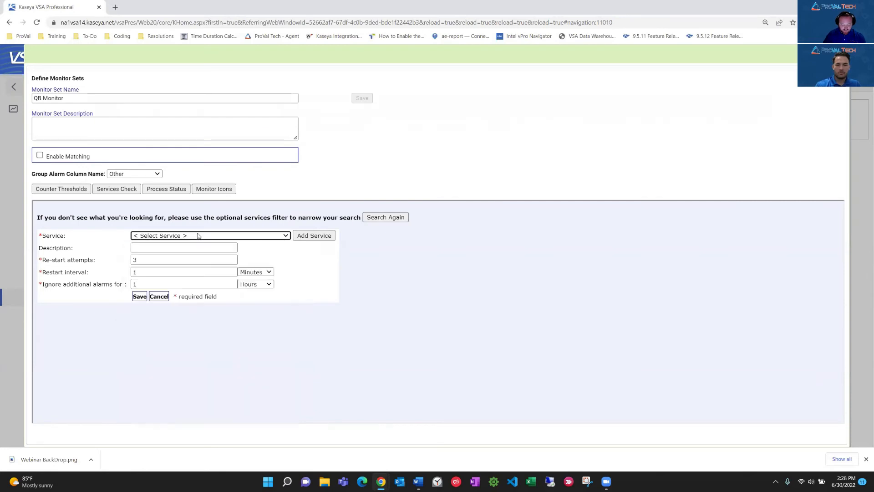
key(q)
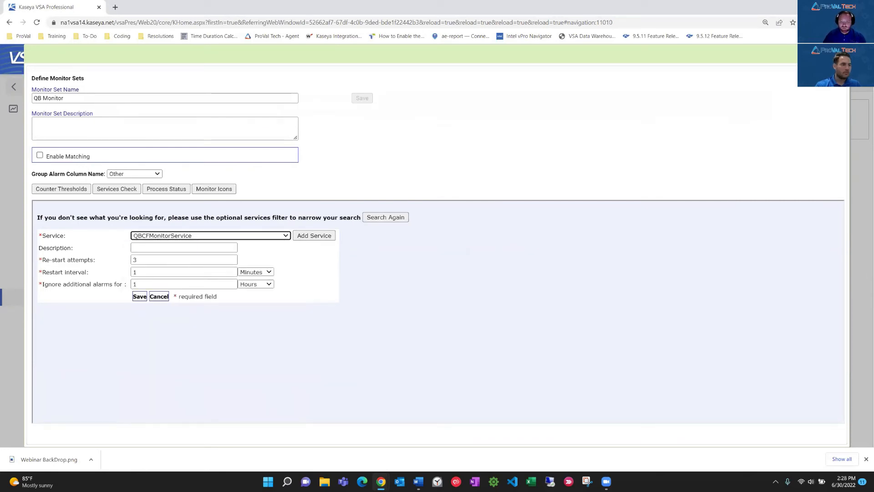
key(alt+Tab)
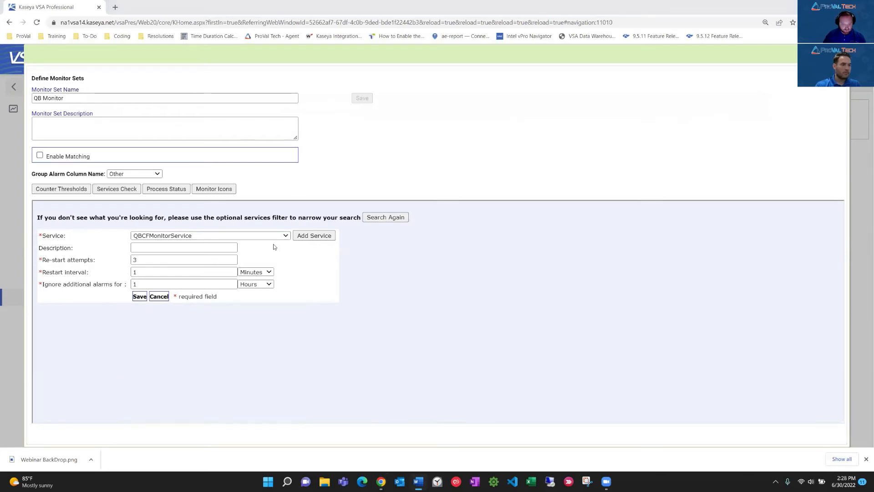
click(285, 236)
scroll(266, 387, down, 2)
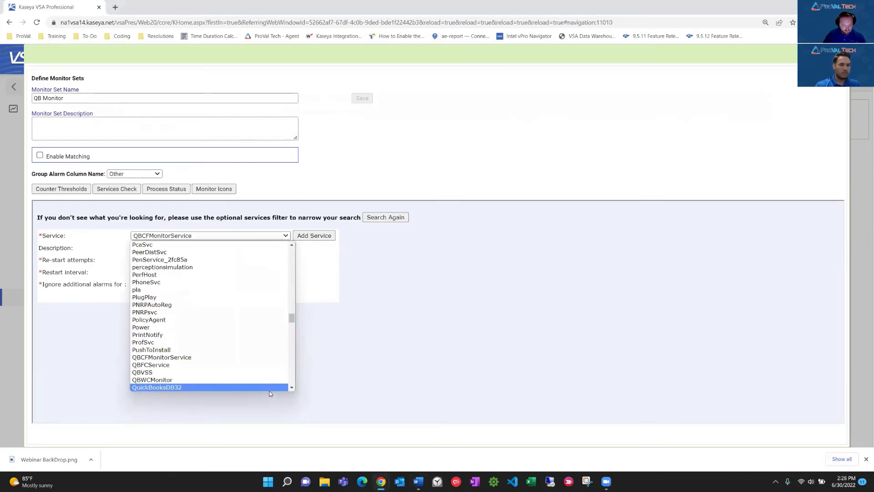
click(250, 388)
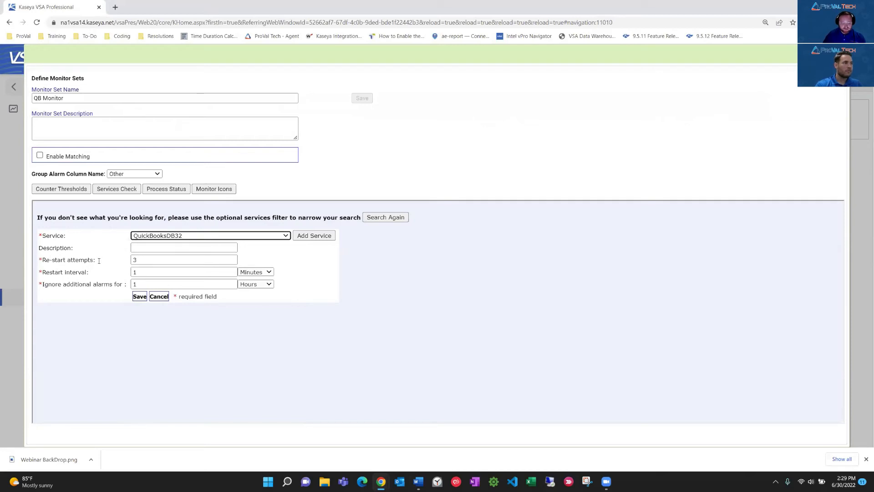
Save the QuickBooksDB32 check with 3 restart attempts, a 1-minute restart interval and additional alarms ignored for 1 hour.
double_click(134, 259)
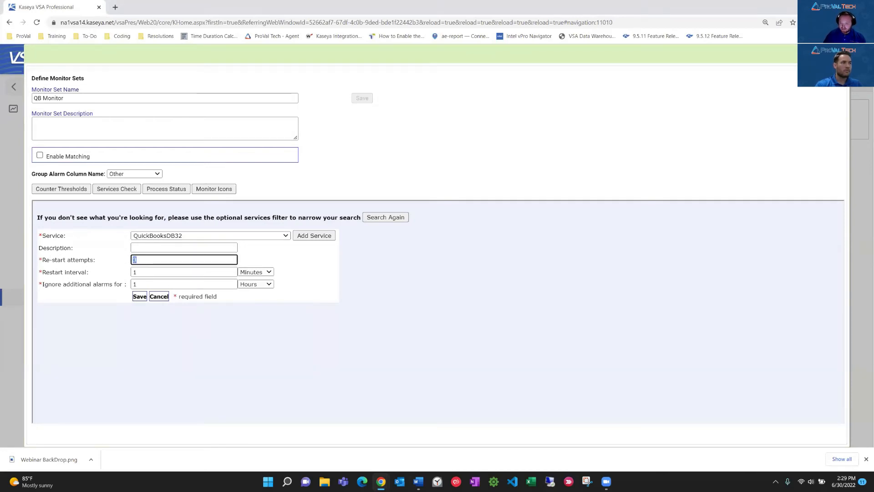
click(161, 260)
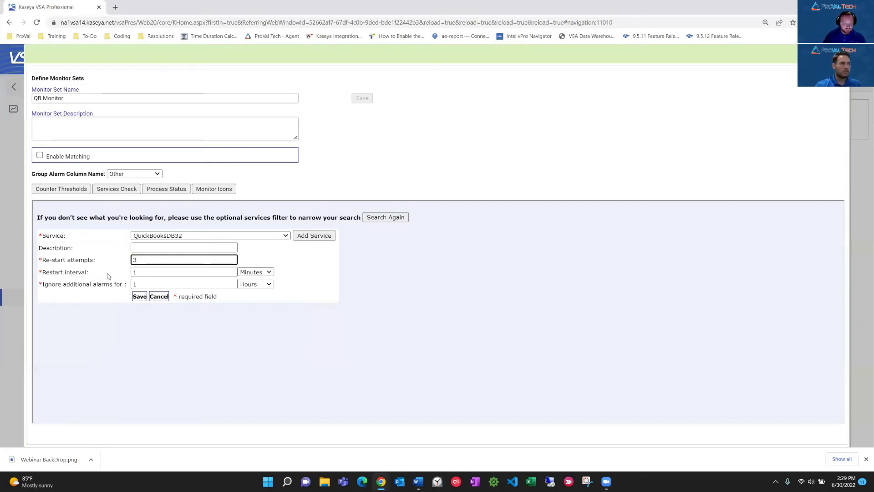
key(Tab)
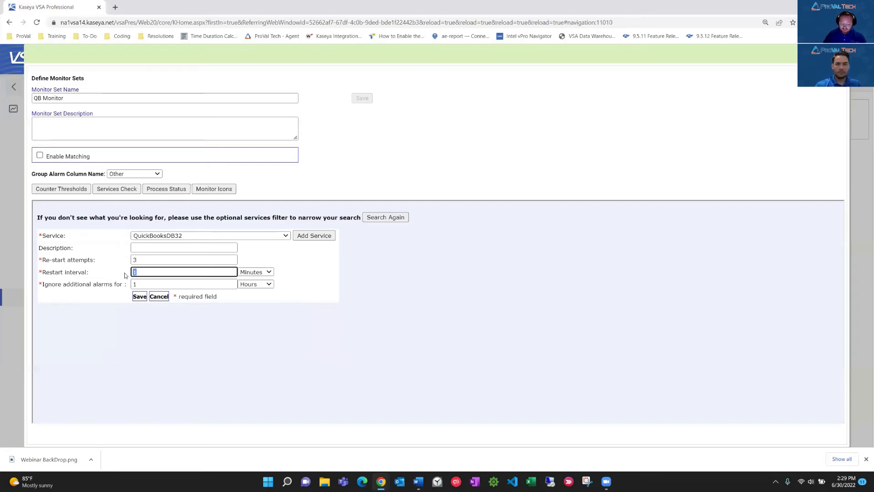
click(255, 272)
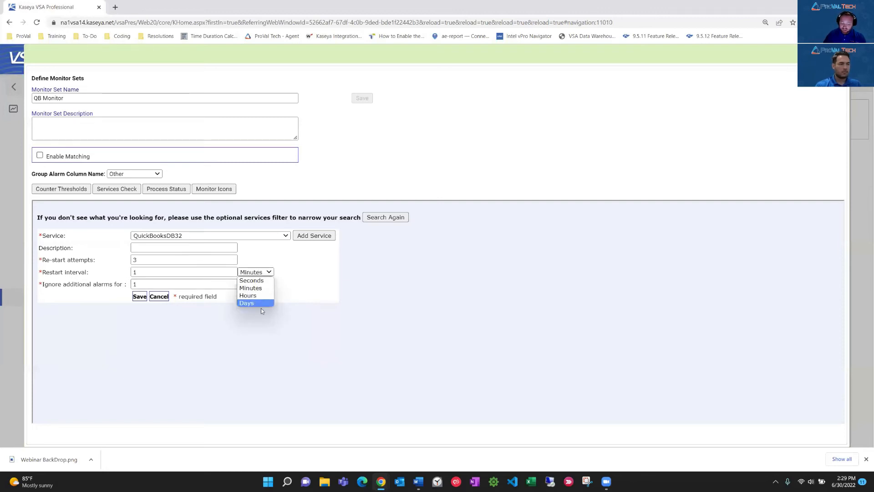
click(304, 279)
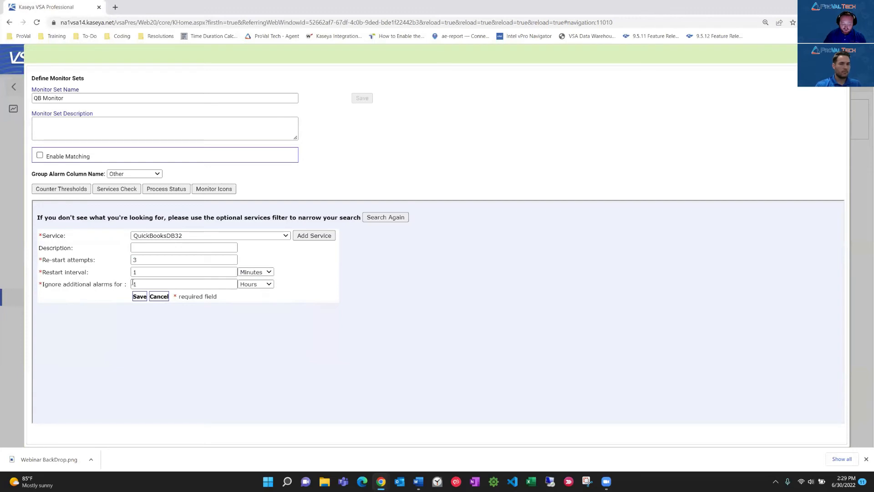
click(264, 284)
click(309, 282)
click(139, 296)
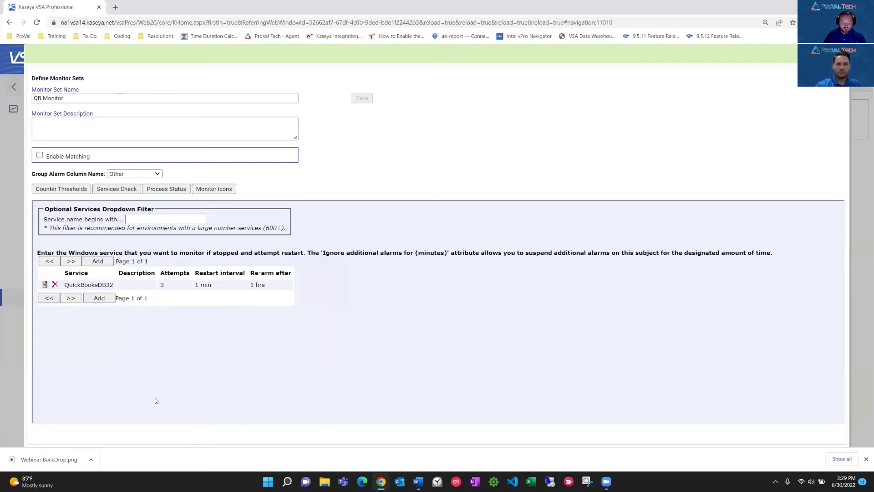
Add a process status check for QBServerUtilityMgr.exe that alarms on transition Down, ignoring additional alarms for 1 hour, and close the monitor set editor.
click(161, 190)
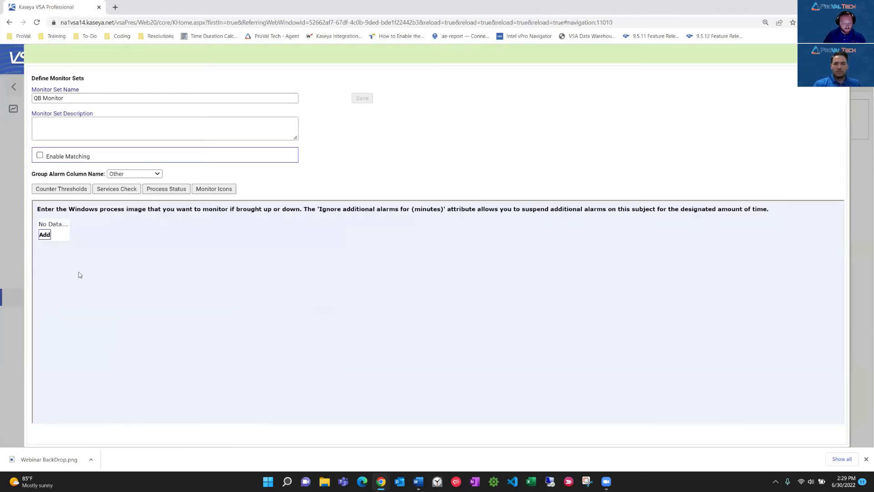
click(45, 235)
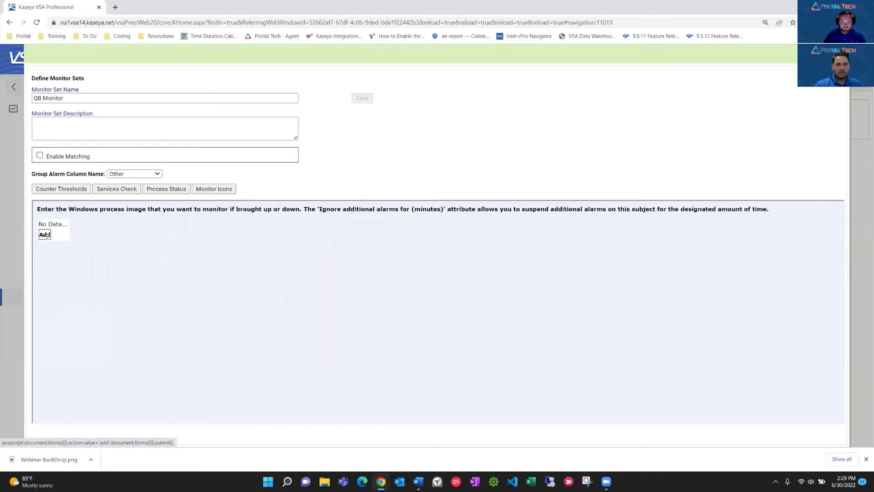
key(alt+Tab)
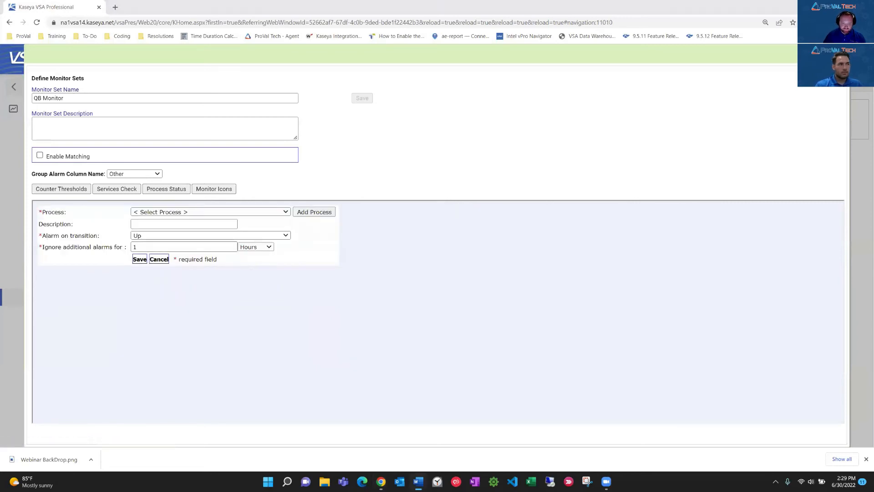
click(286, 212)
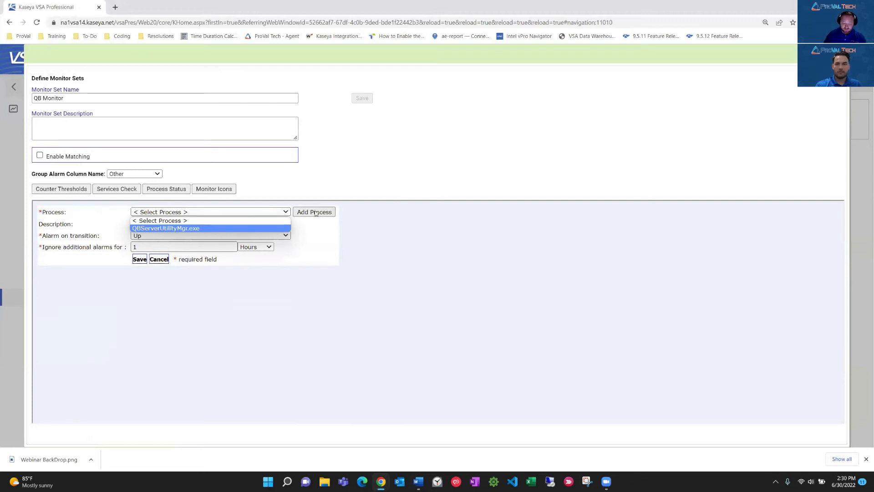
click(171, 229)
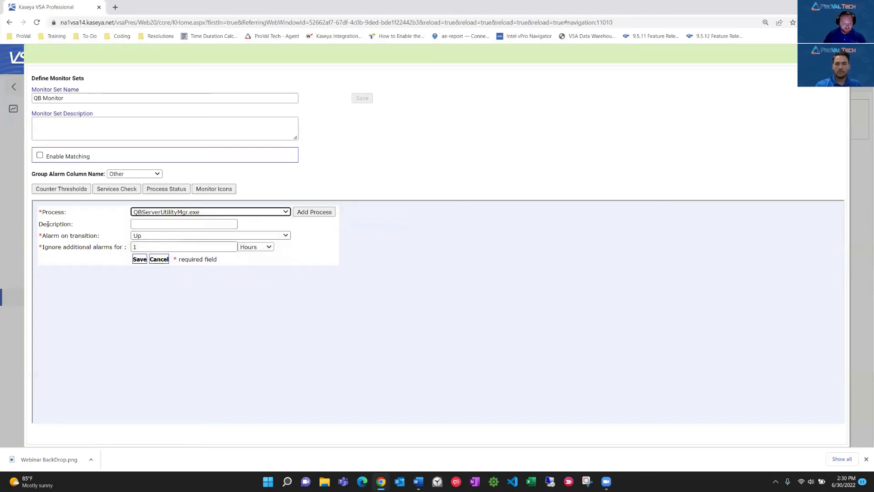
click(154, 235)
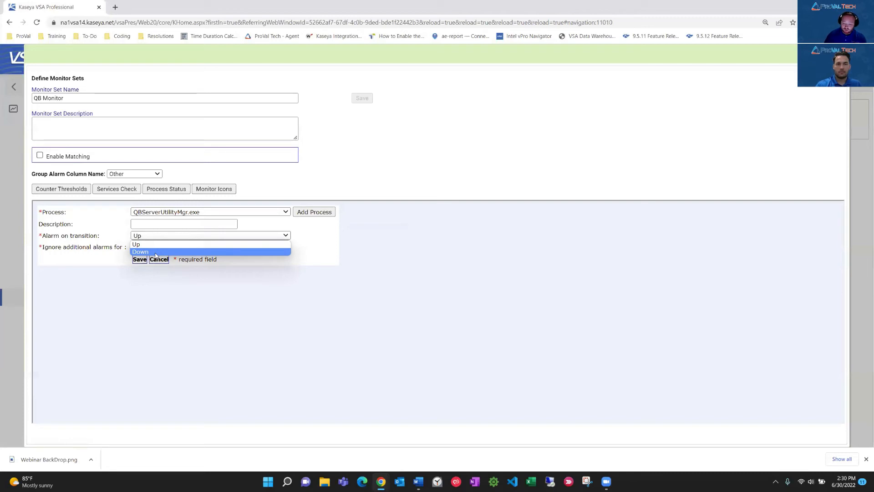
click(142, 252)
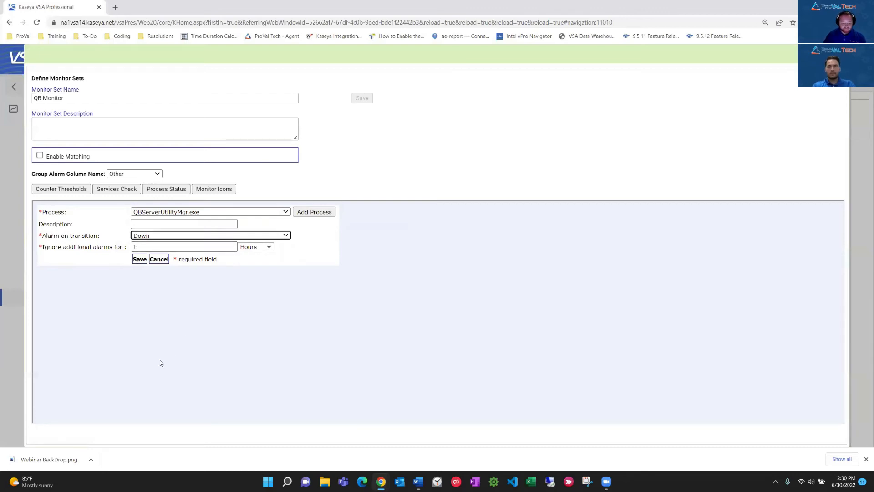
click(139, 260)
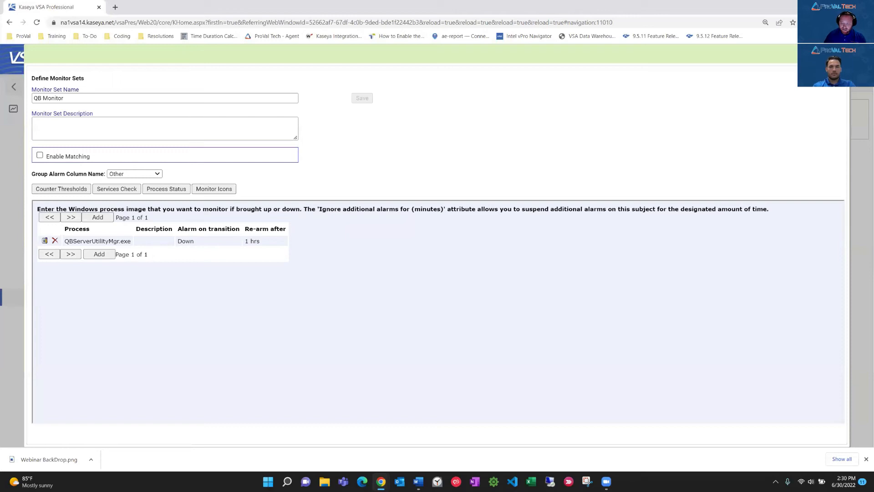
click(840, 54)
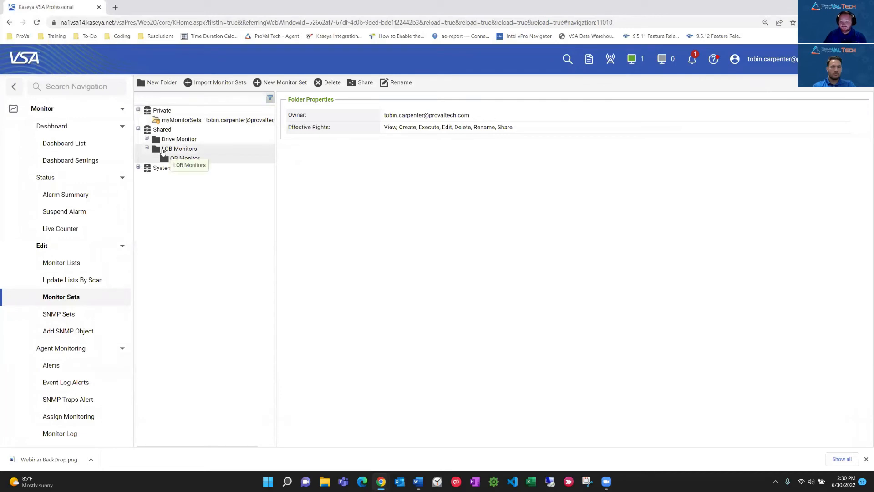
Review the counter thresholds, services check and process status of the QB Monitor set in the LOB Monitors folder.
click(180, 158)
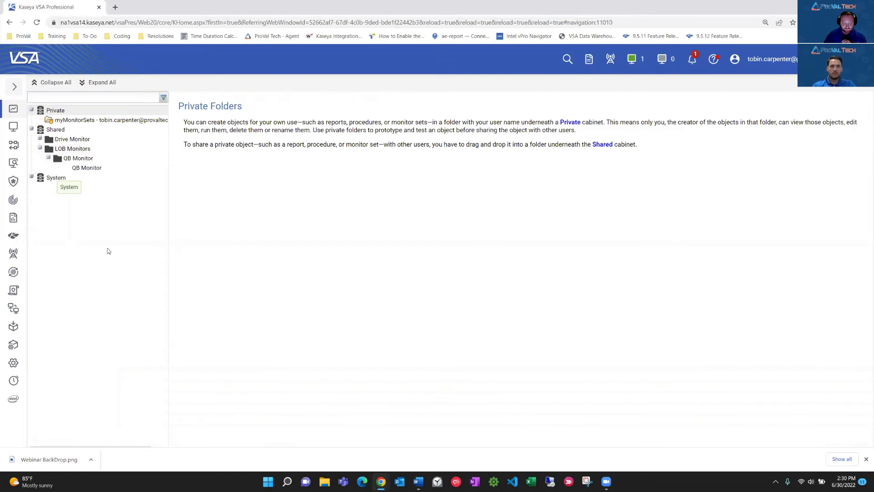
click(86, 168)
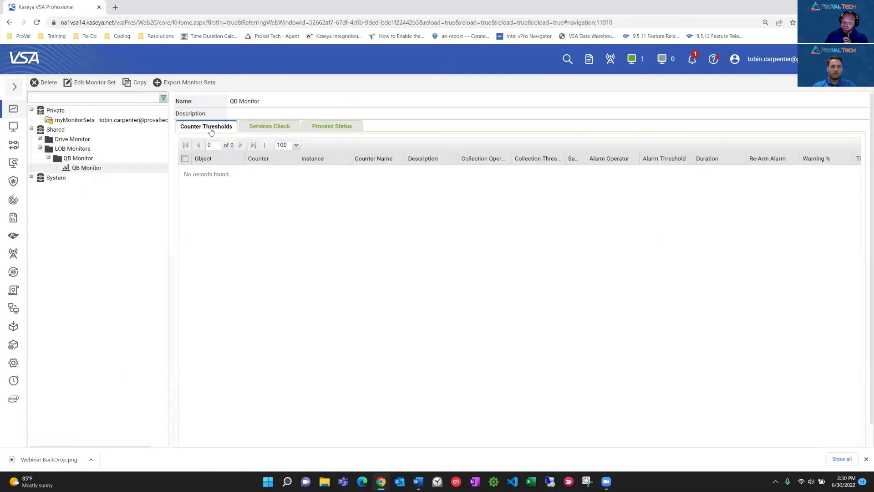
click(265, 129)
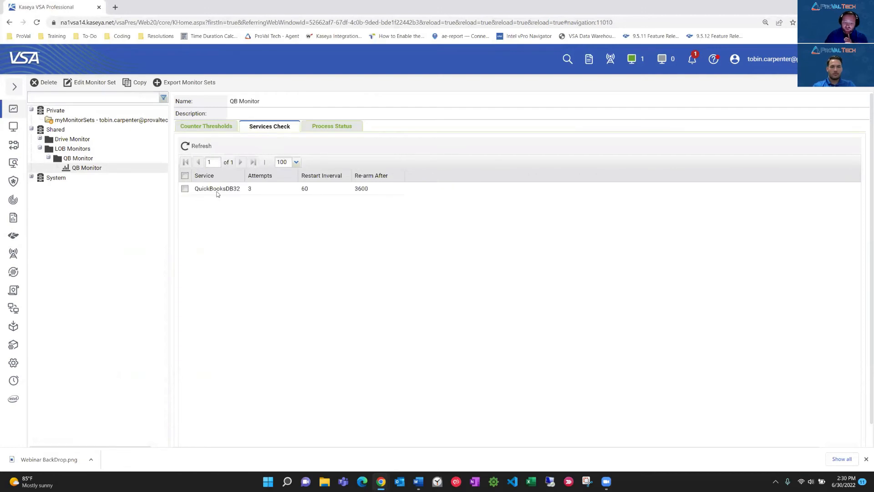
click(339, 126)
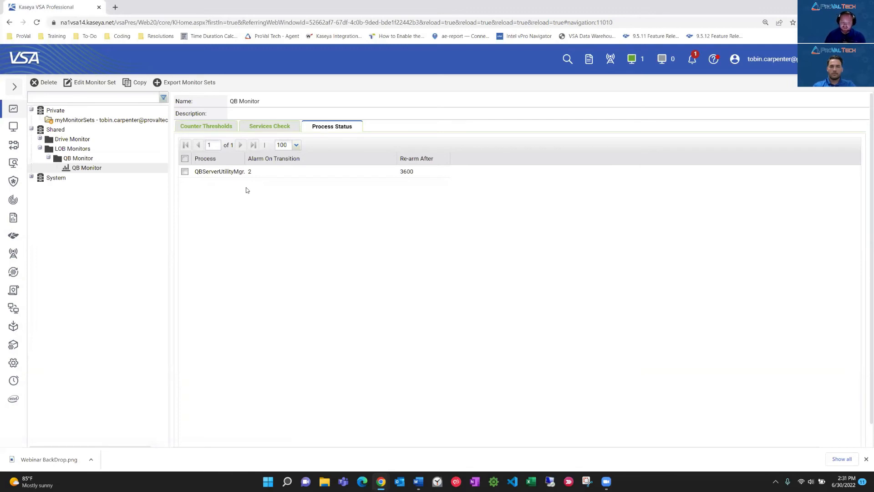
Open the Policies page of the Policy Management module.
click(15, 87)
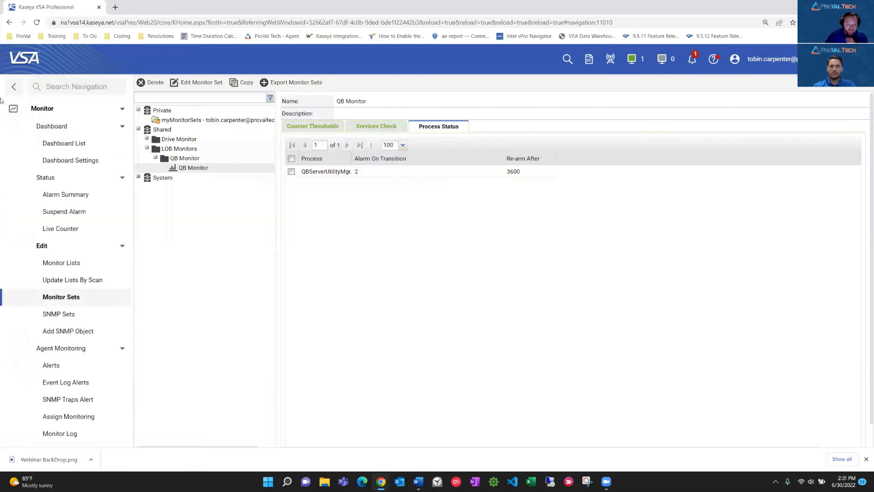
click(68, 111)
click(53, 294)
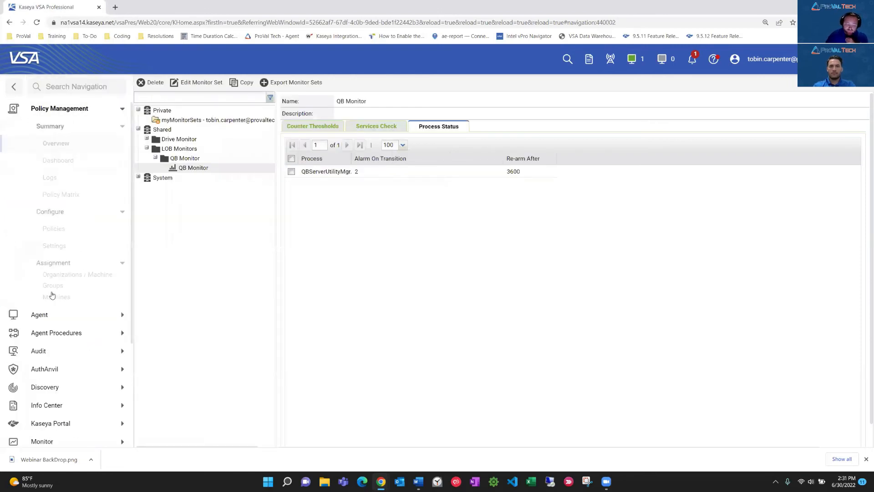
click(53, 230)
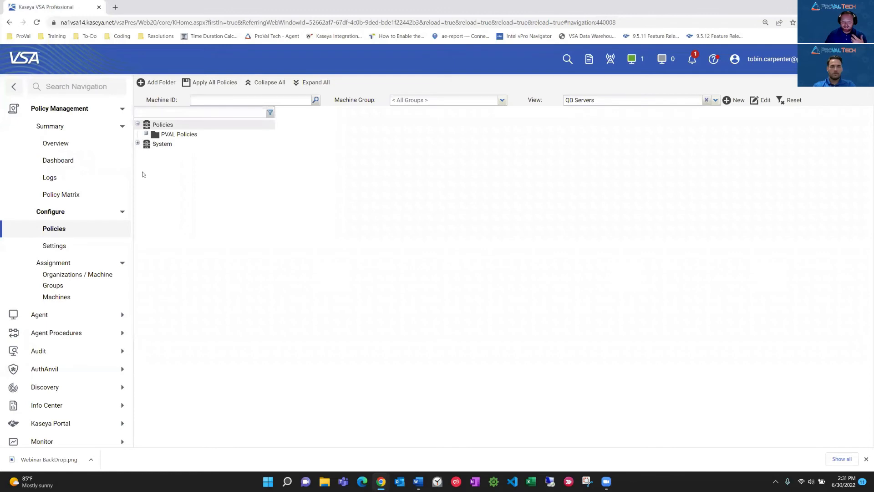
Create a folder named QB Monitor Policy inside the PVAL Policies folder.
click(146, 134)
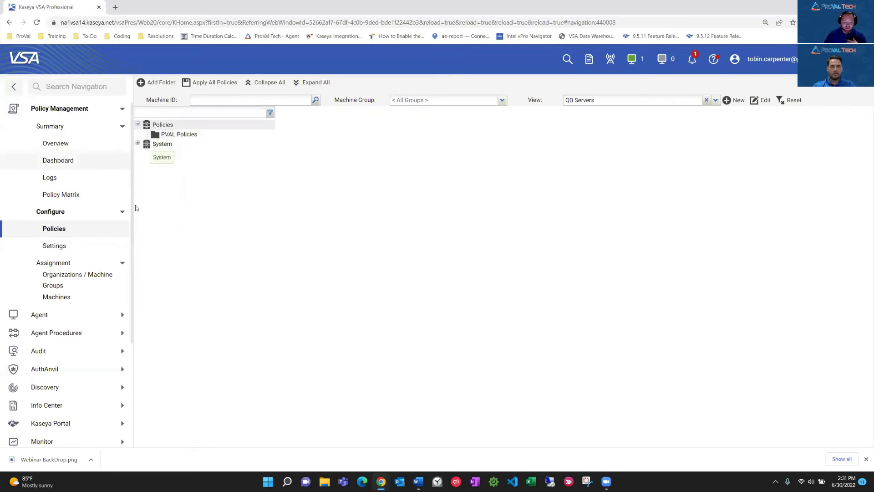
click(169, 143)
click(180, 137)
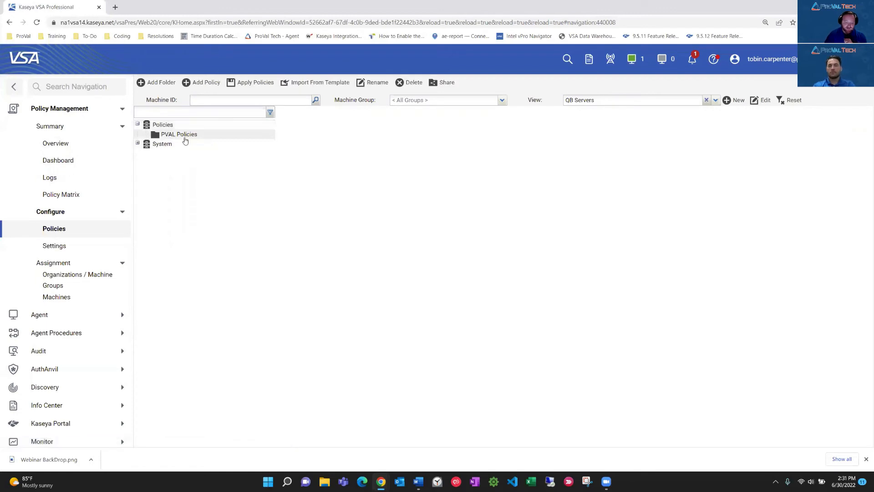
click(156, 82)
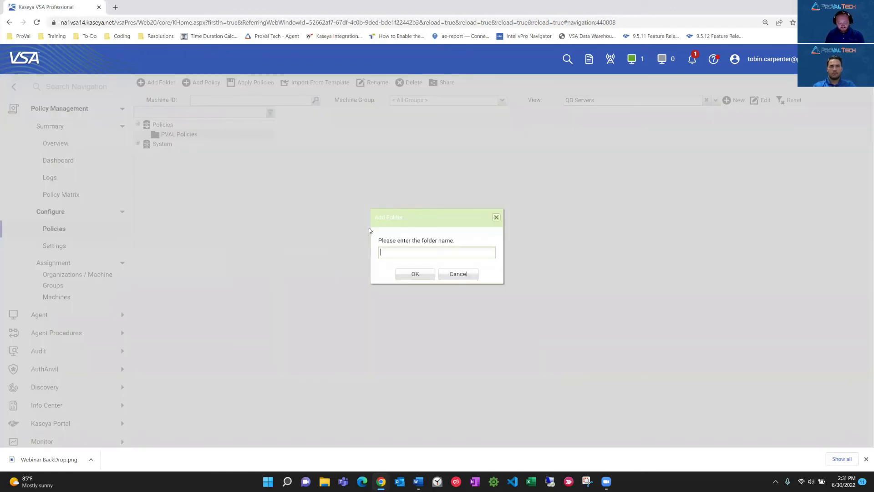
text(QB Monio)
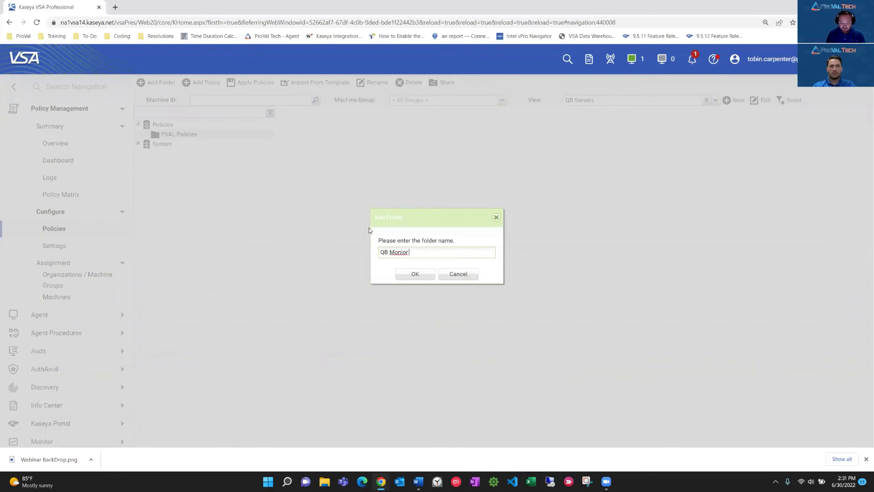
key(BackSpace)
text(tor Policy)
click(415, 274)
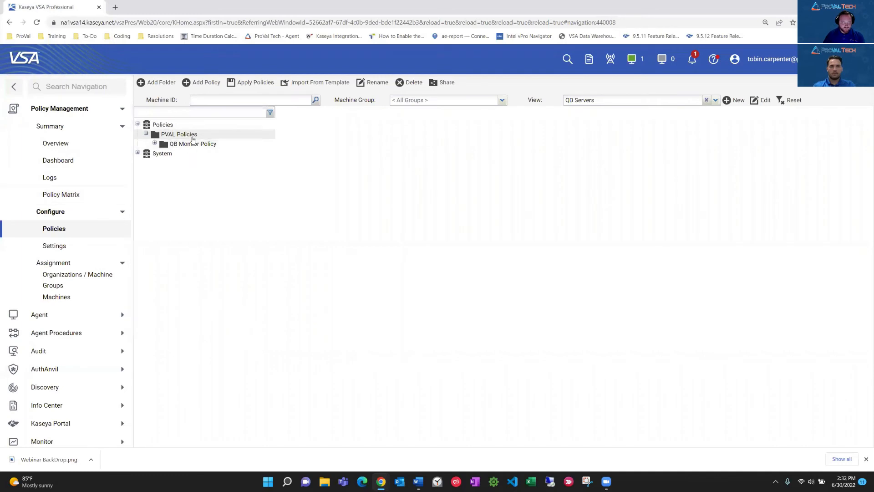
Add a policy named QB Monitor Policy inside the QB Monitor Policy folder.
click(155, 144)
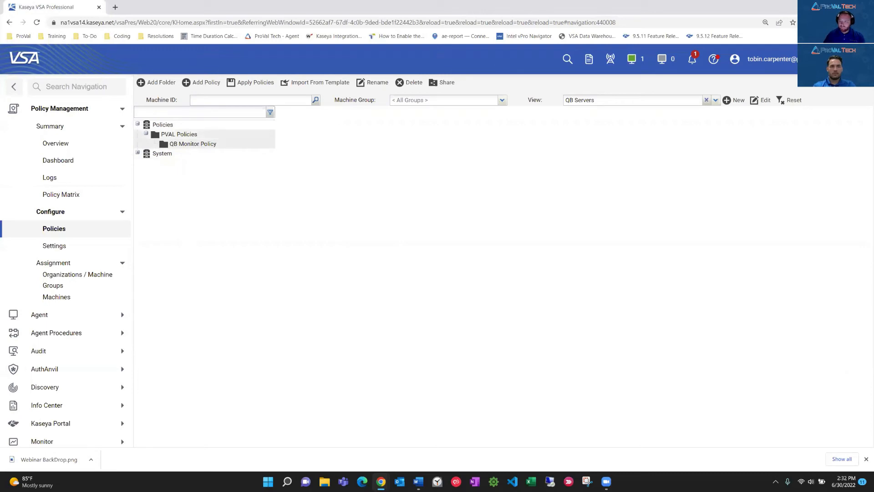
key(alt+Tab)
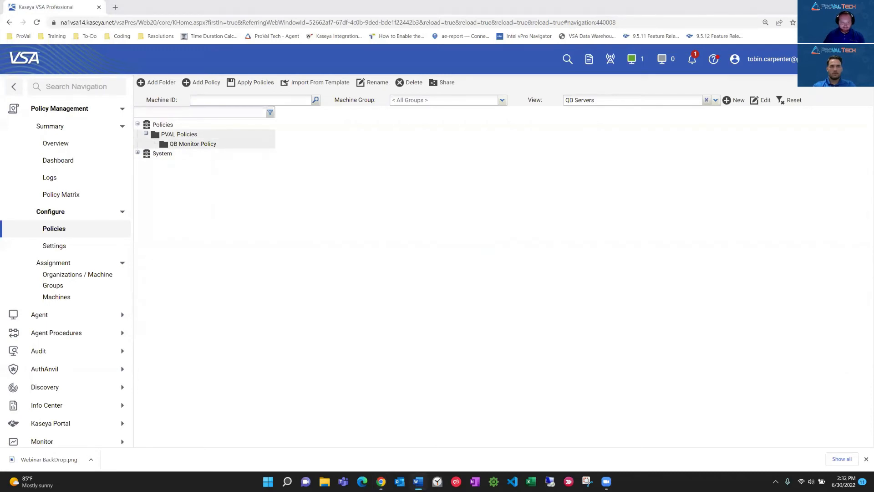
click(195, 85)
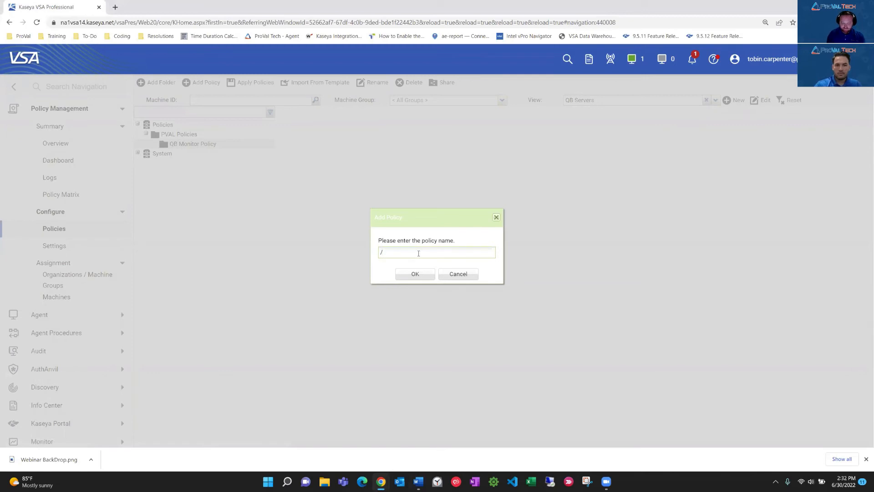
text(QB Monitor Policy)
click(412, 274)
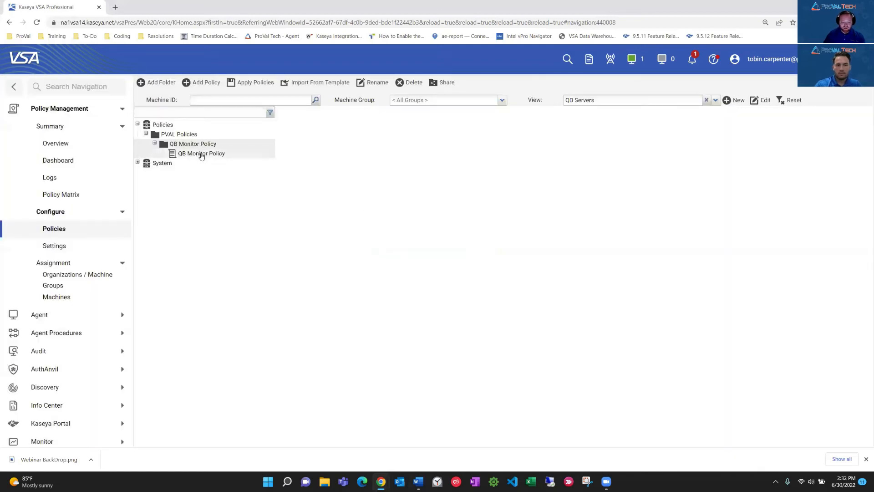
Open the settings of the new QB Monitor Policy and set its view to QB Servers.
click(202, 154)
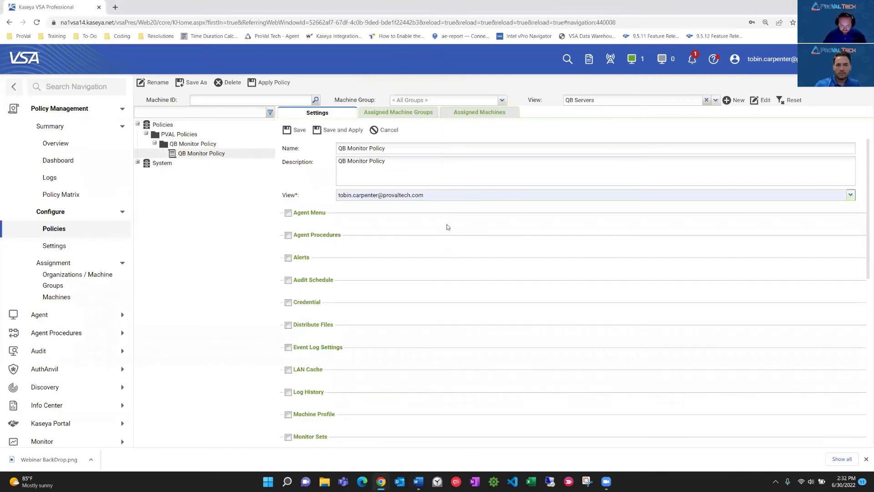
click(839, 194)
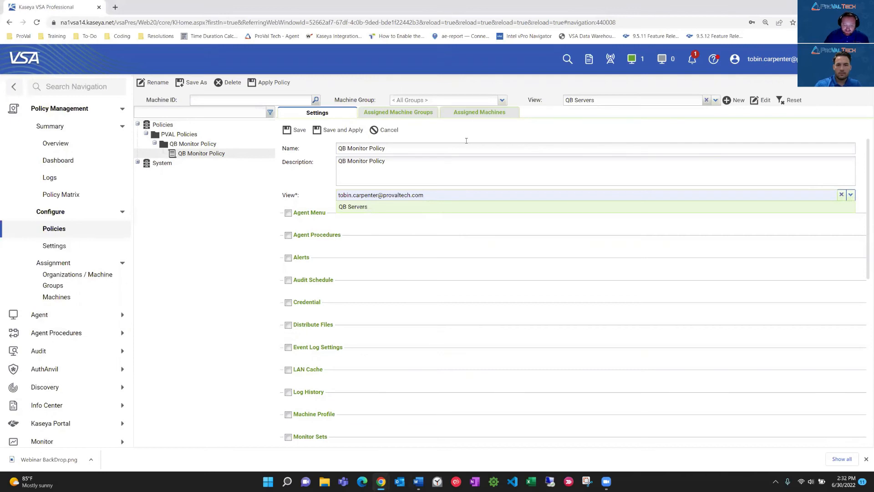
click(350, 209)
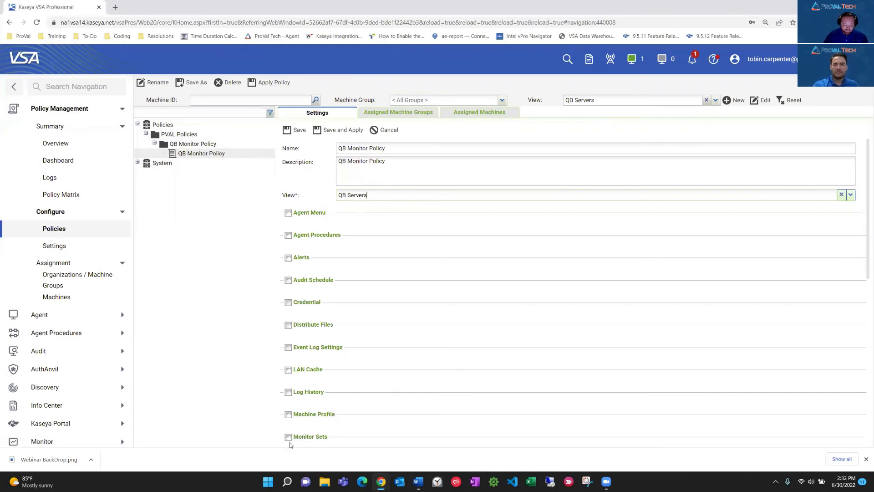
Enable Monitor Sets in the QB Monitor Policy and start adding a monitor set to it.
scroll(691, 275, down, 1)
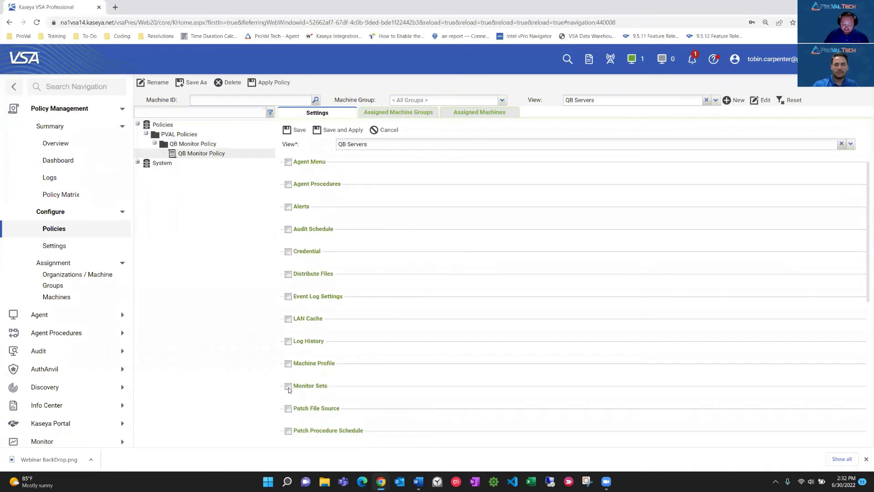
click(288, 386)
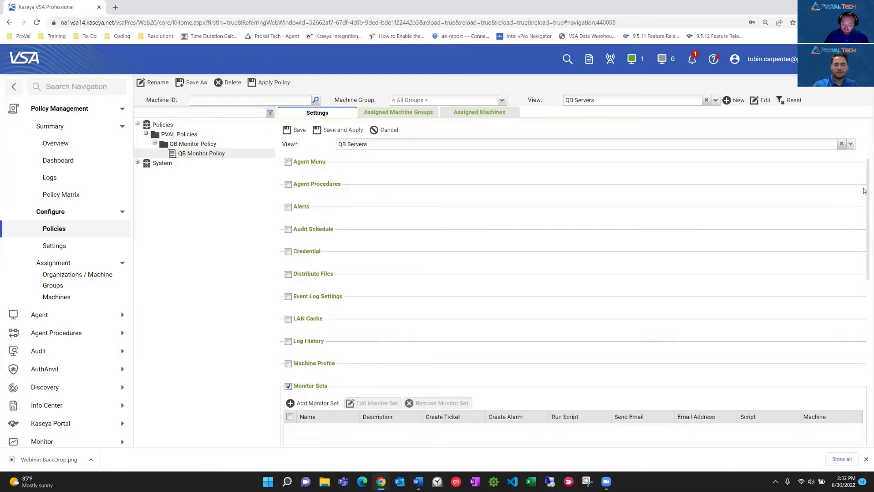
scroll(864, 208, down, 1)
scroll(864, 208, down, 3)
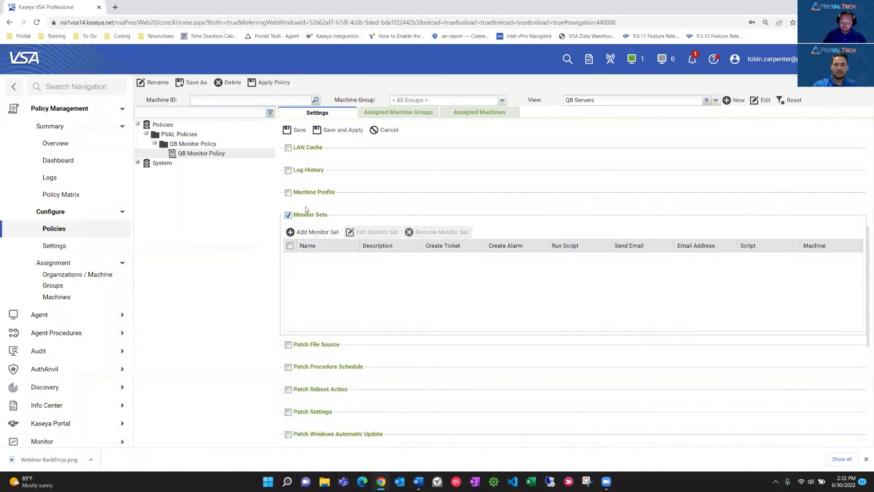
click(314, 233)
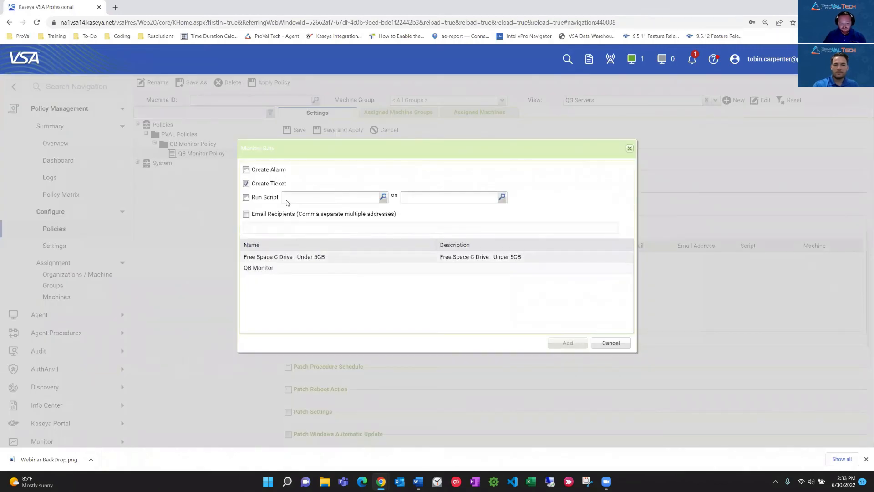
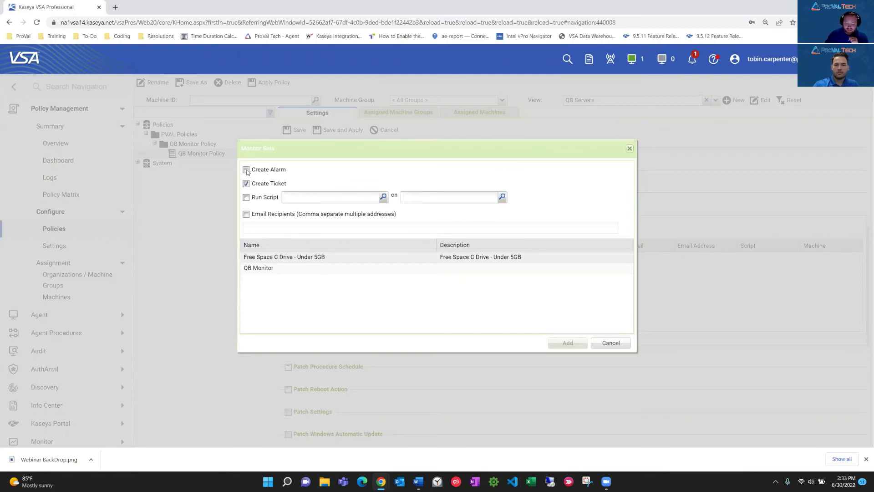
Set the new monitor set entry to create an alarm without a ticket, and enable email notification with the recipient's test address.
click(246, 171)
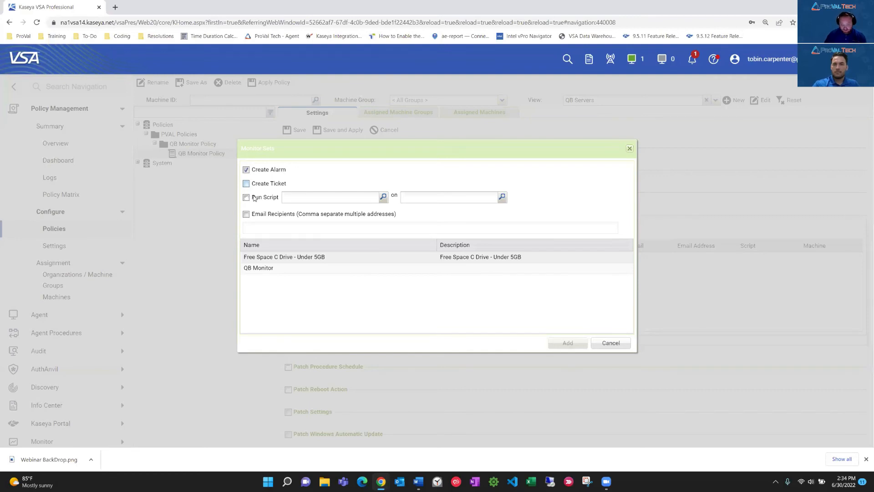
click(246, 214)
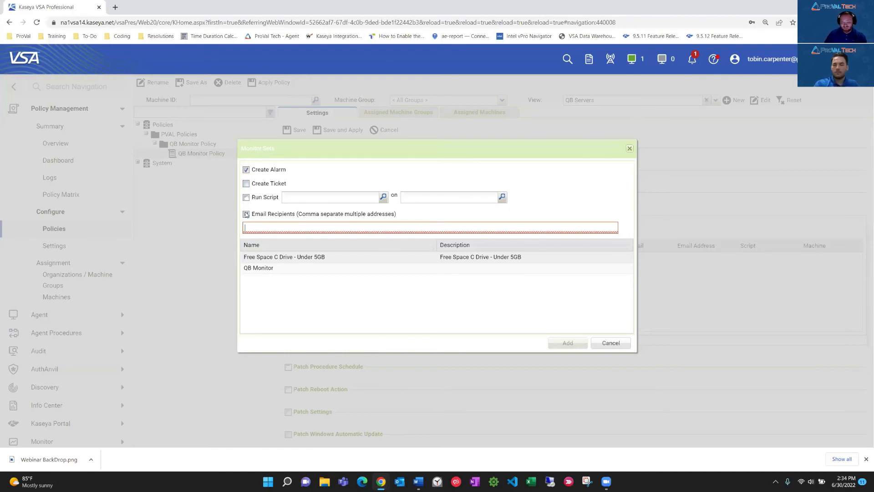
click(246, 214)
click(271, 225)
text(test@test.com)
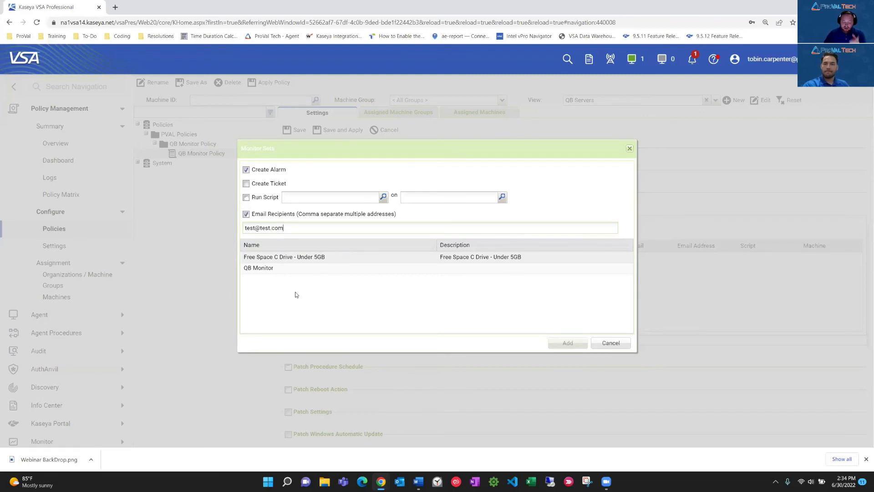
Add the QB Monitor set to the policy with the chosen alarm and email options.
click(269, 269)
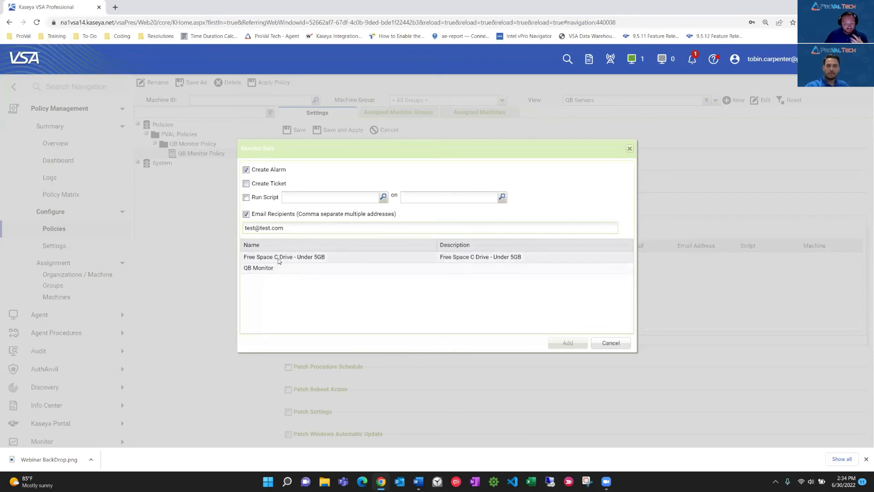
click(258, 269)
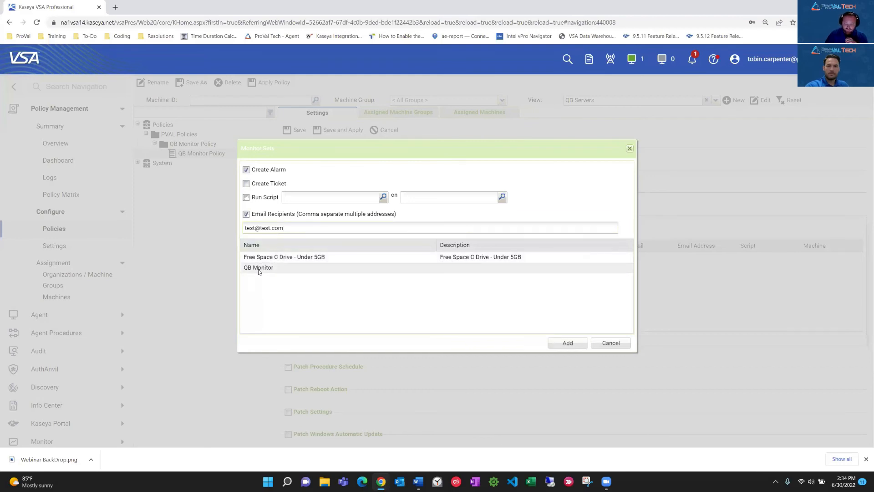
click(567, 343)
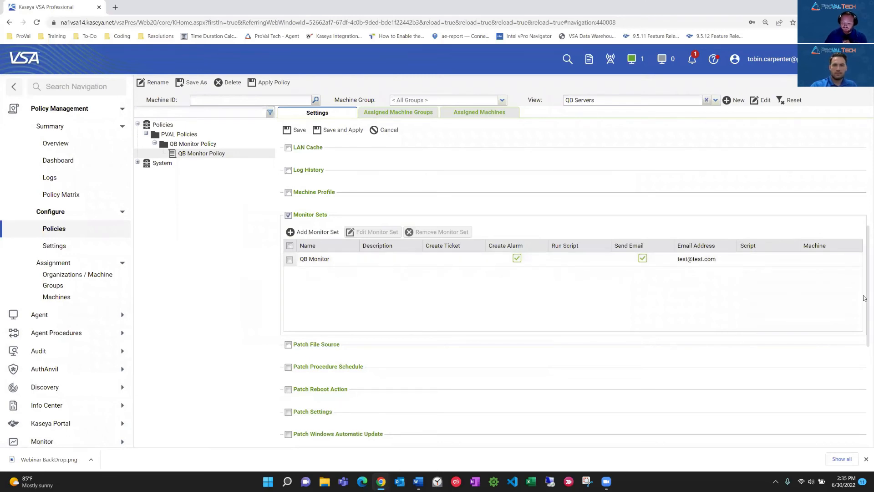
Save the QB Monitor Policy and apply its changes immediately.
click(339, 132)
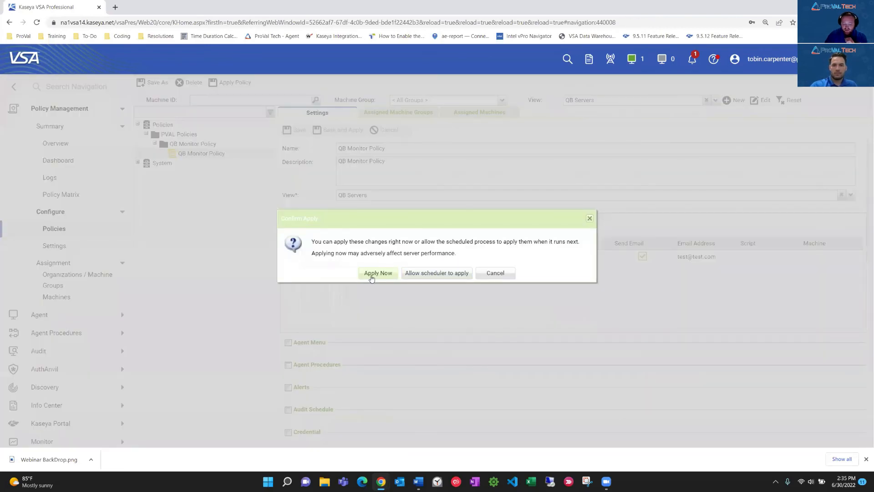
click(372, 275)
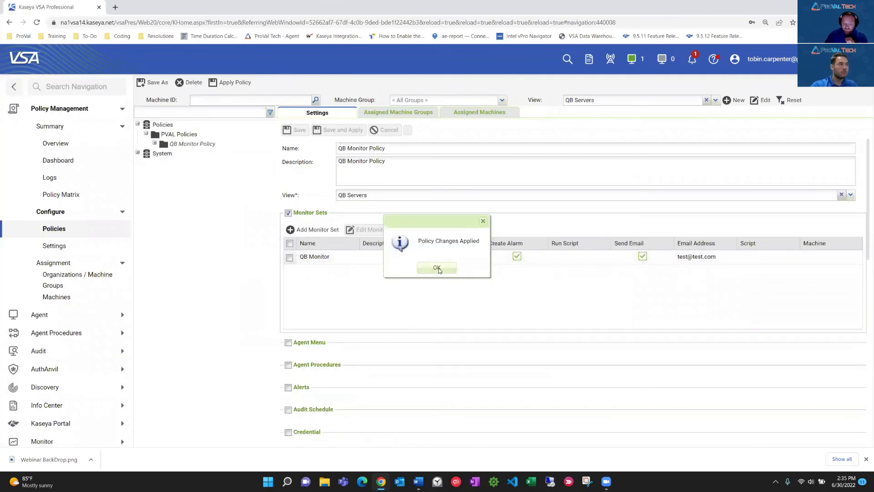
click(439, 270)
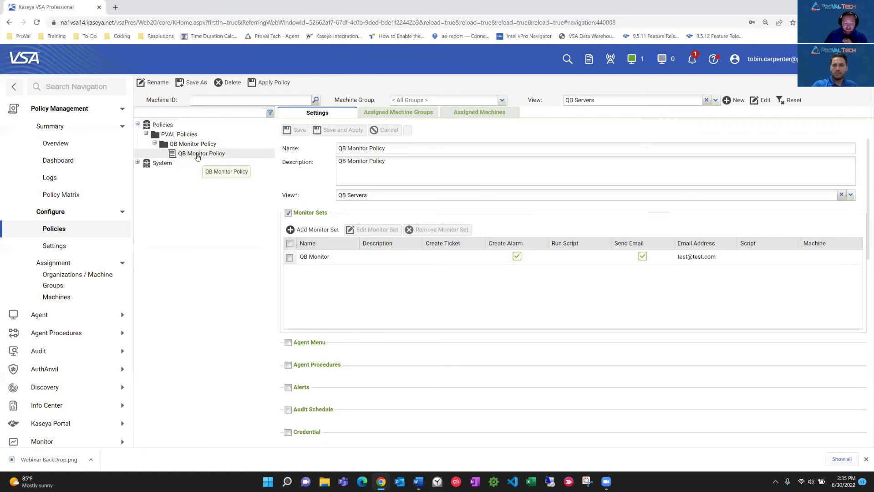
Apply the saved QB Monitor Policy once more, choosing immediate application instead of the scheduler.
click(271, 84)
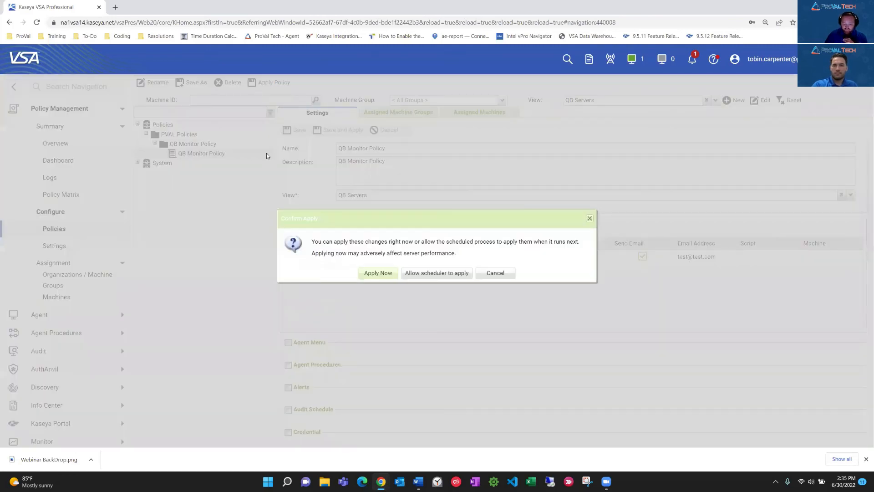
click(370, 272)
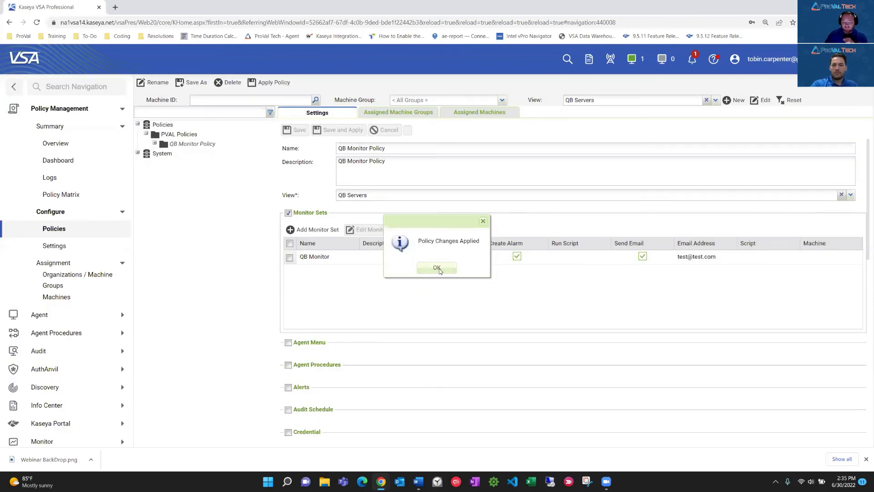
click(438, 268)
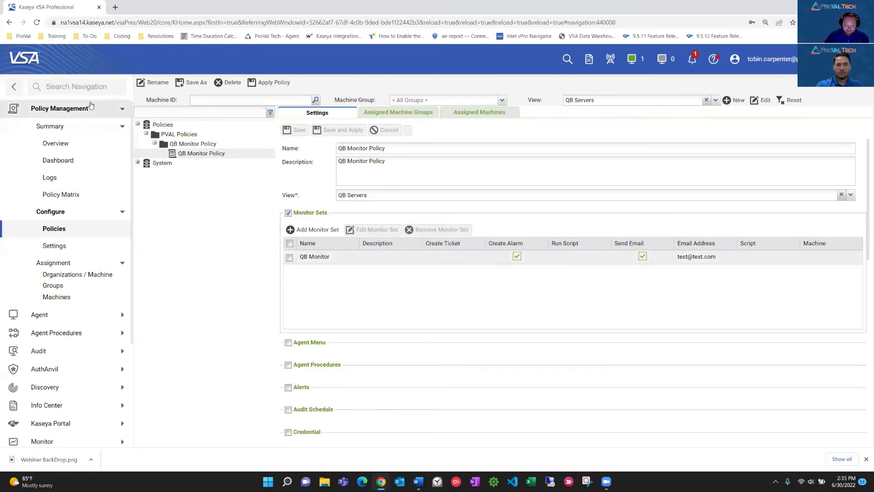
Assign the QB Monitor Policy from the PVAL Policies folder to the Global Org machine group and confirm the immediate change.
click(72, 281)
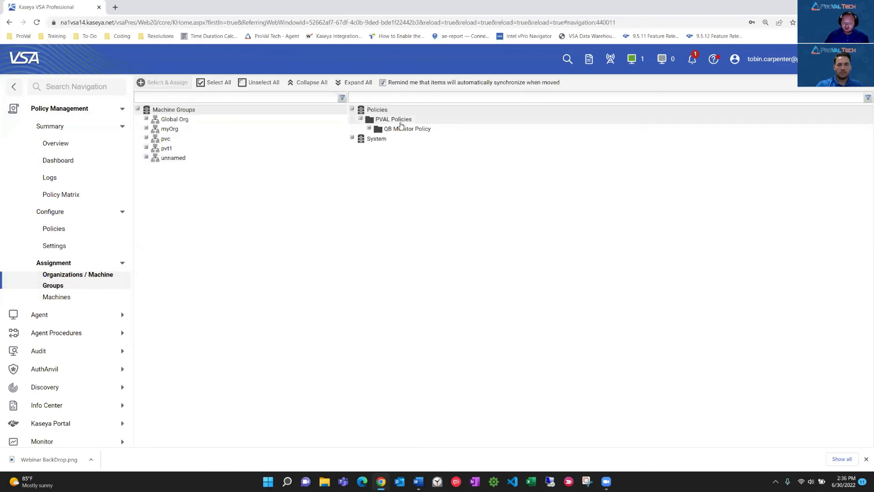
drag(407, 135, 370, 132)
click(369, 129)
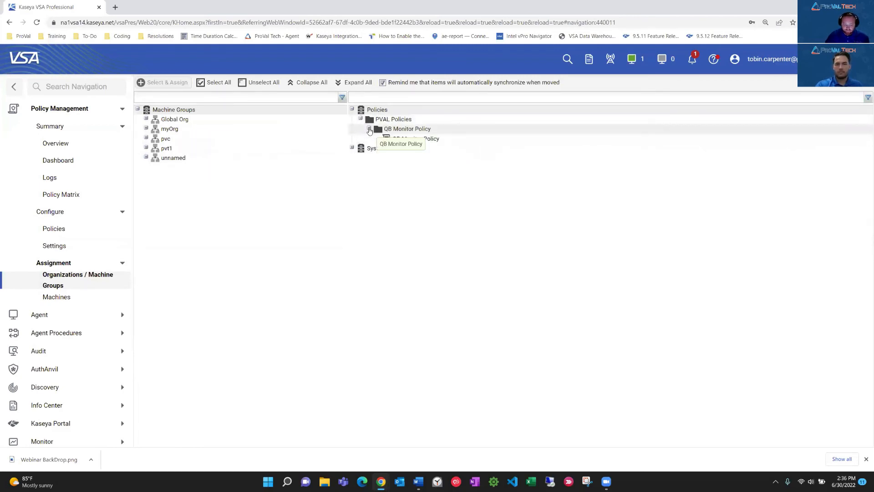
click(419, 143)
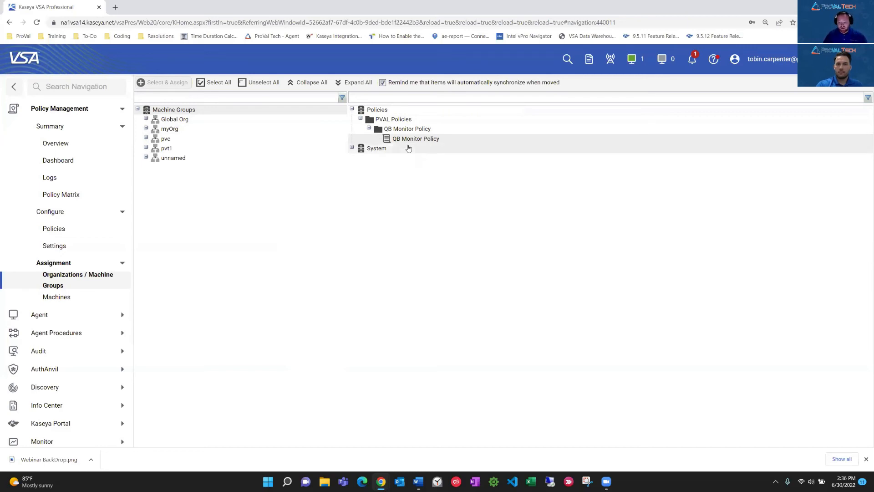
drag(417, 141, 174, 121)
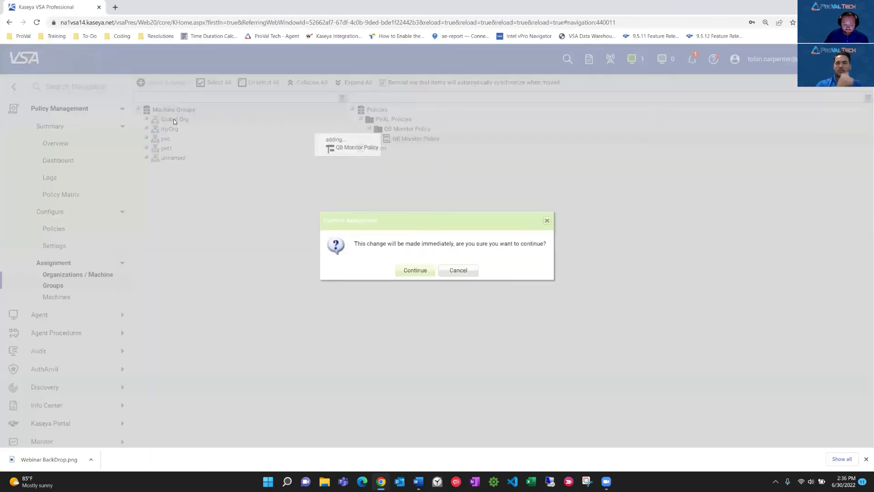
click(417, 270)
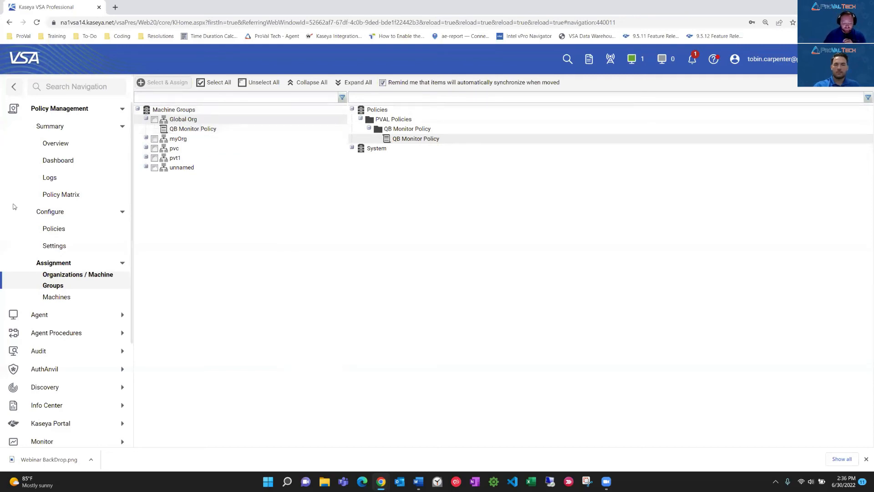
Reprocess the policies on the prlptus-16.internalit.orlando.pvt1 machine in the machine assignments.
click(55, 299)
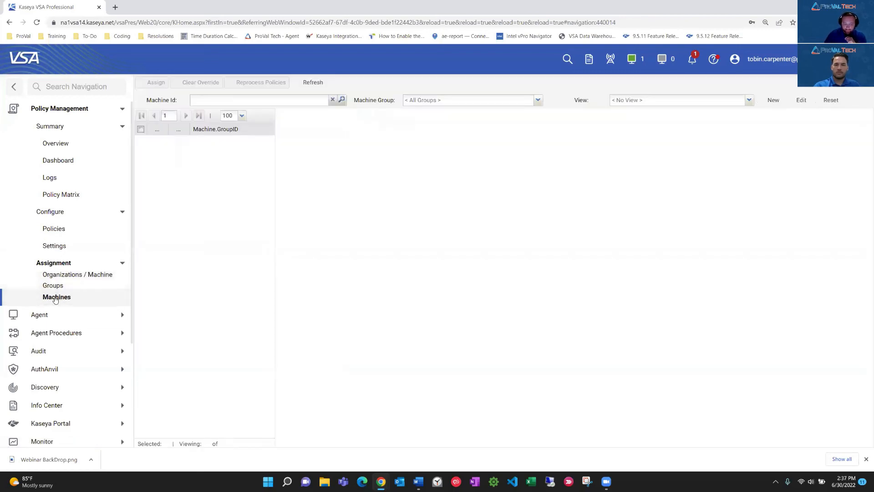
click(141, 128)
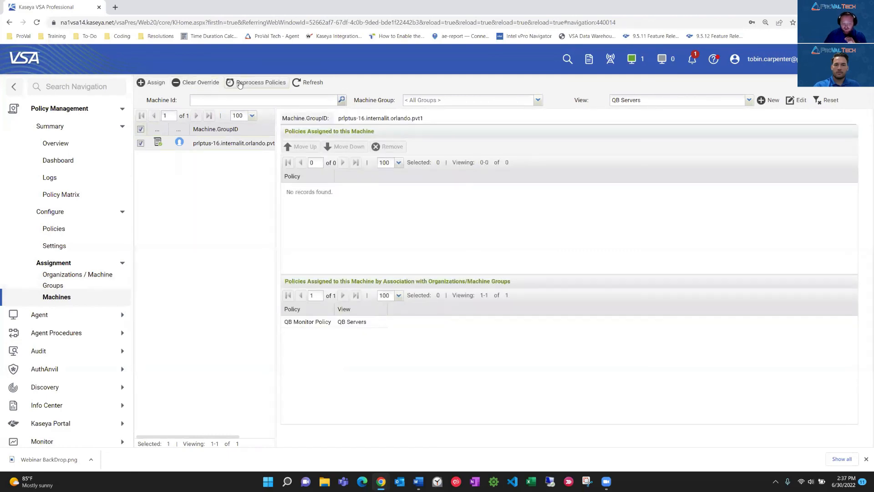
click(243, 83)
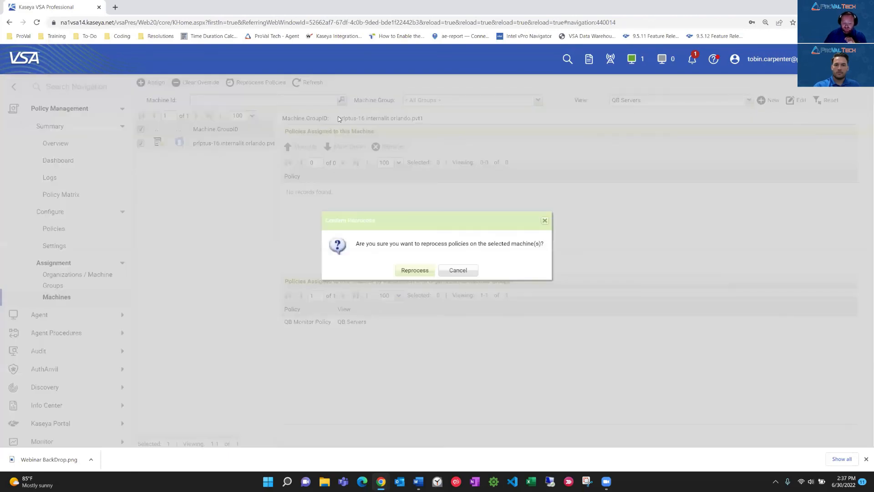
click(405, 270)
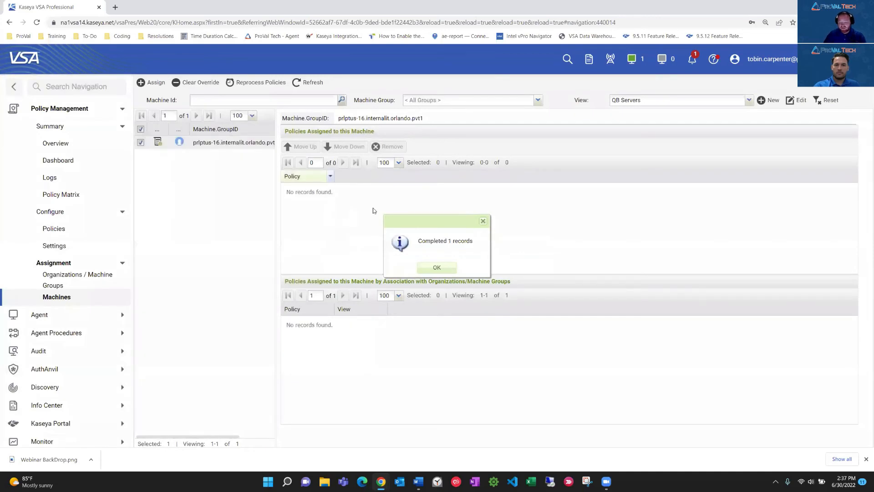
click(433, 271)
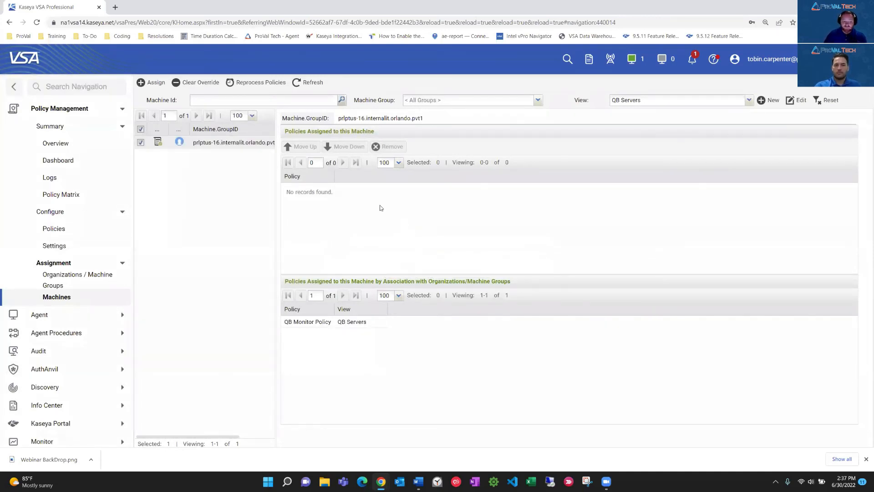
click(71, 109)
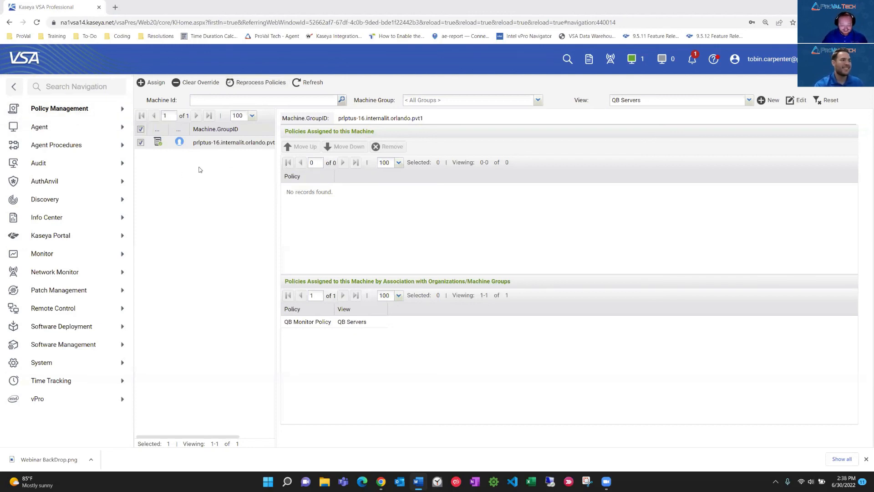
click(59, 110)
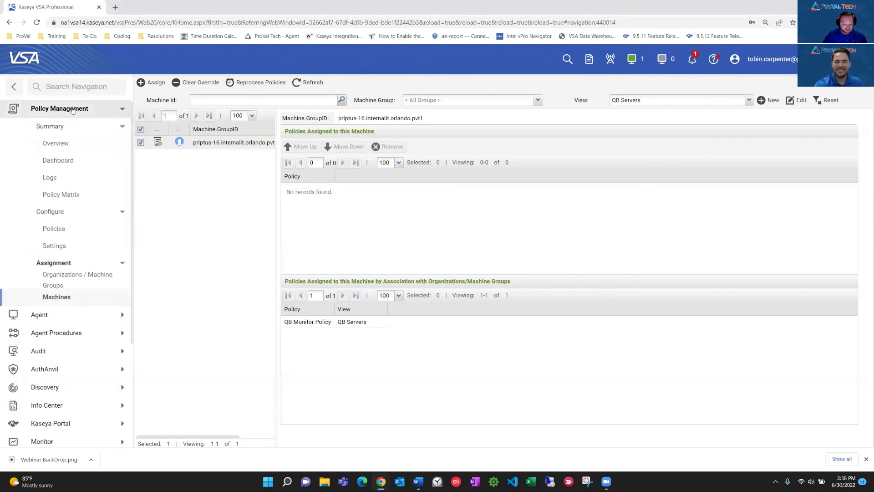
click(199, 141)
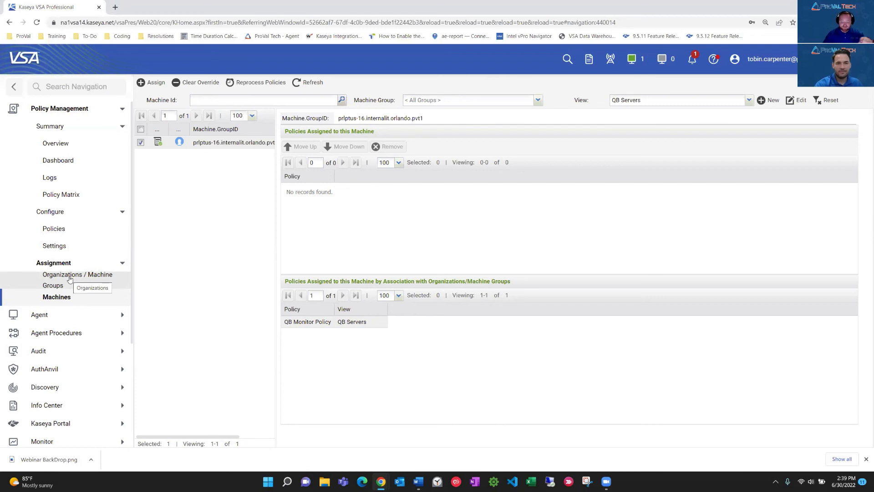
click(310, 322)
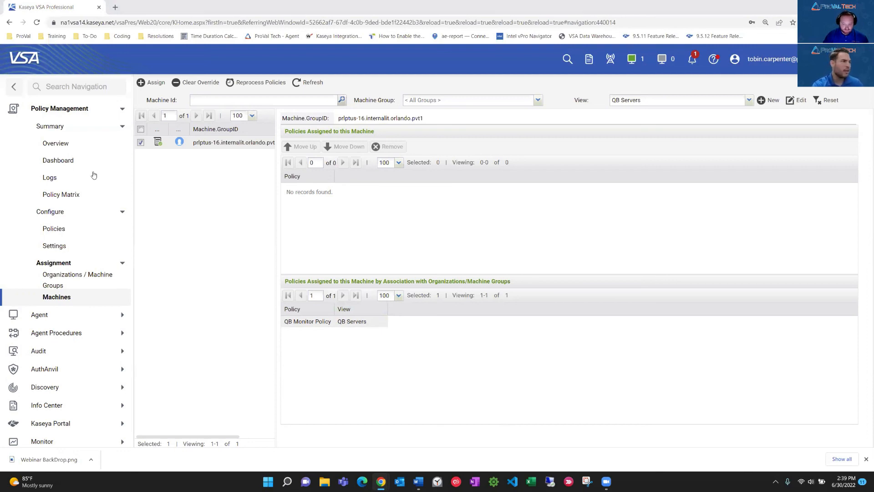
Examine the QB Servers view definition, including its application filter and the QB Server advanced agent data filter, and close it without saving.
click(798, 100)
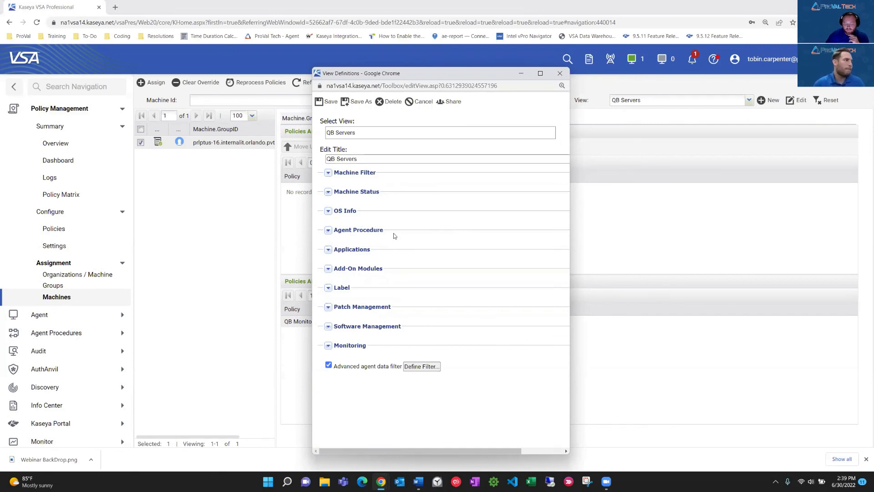
click(329, 249)
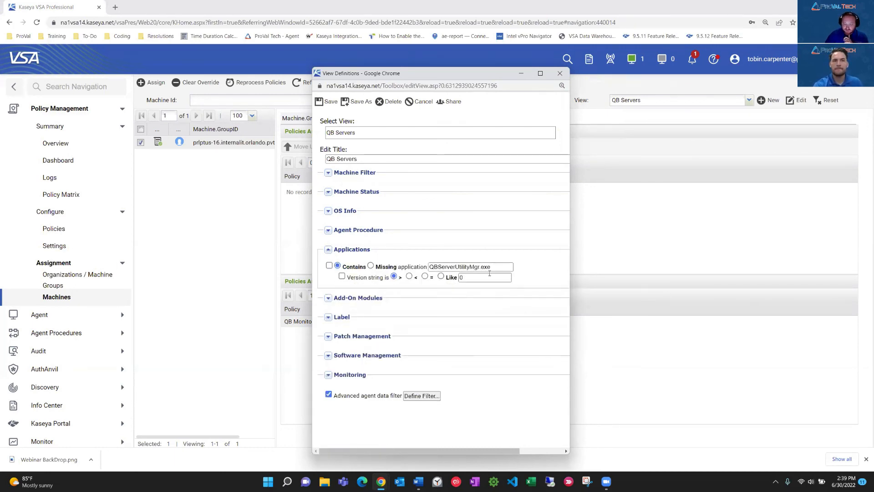
drag(499, 266, 425, 267)
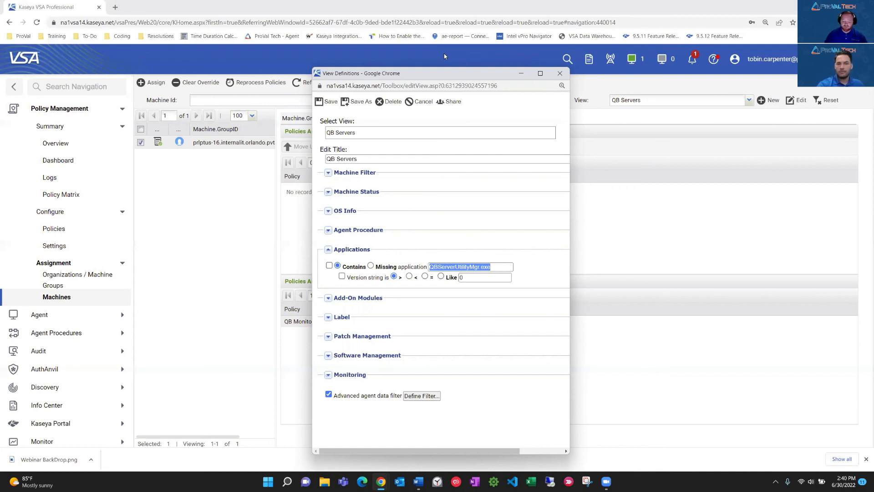
click(422, 396)
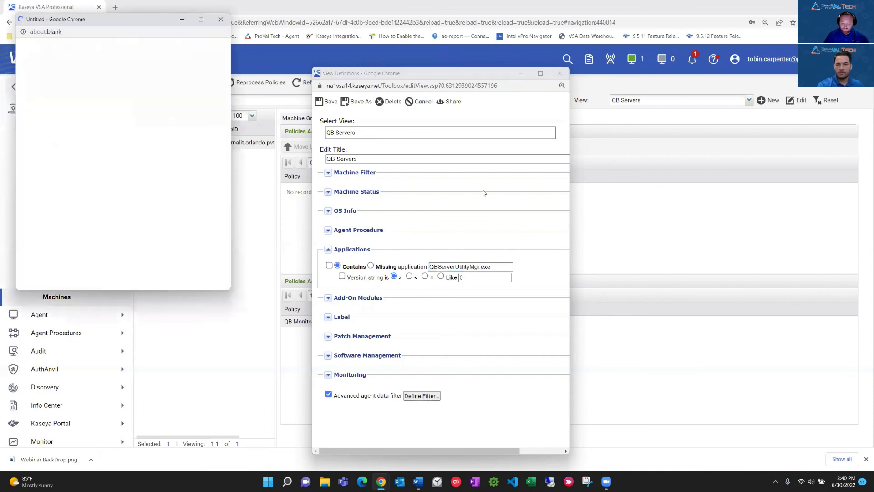
scroll(228, 120, down, 2)
drag(228, 120, 231, 261)
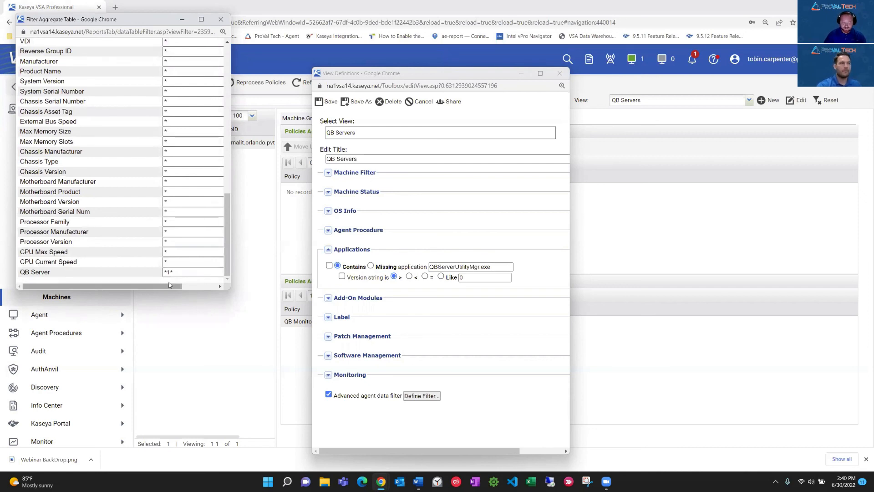
drag(175, 272, 161, 272)
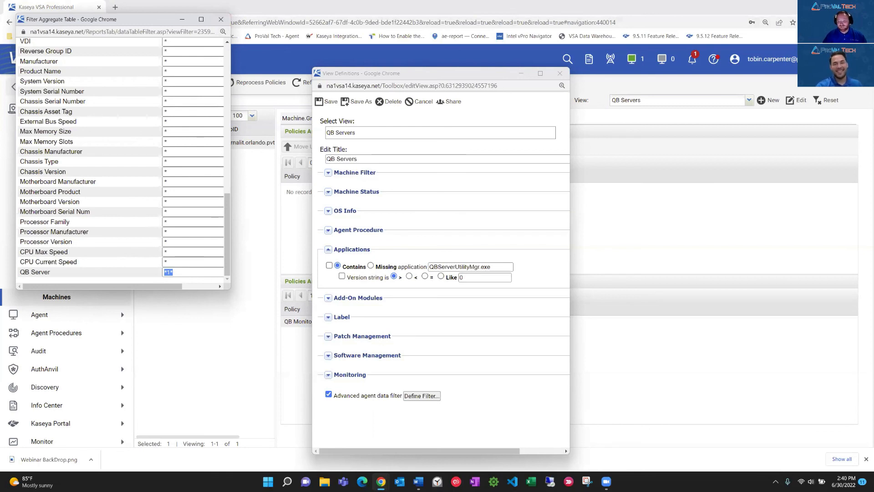
click(221, 19)
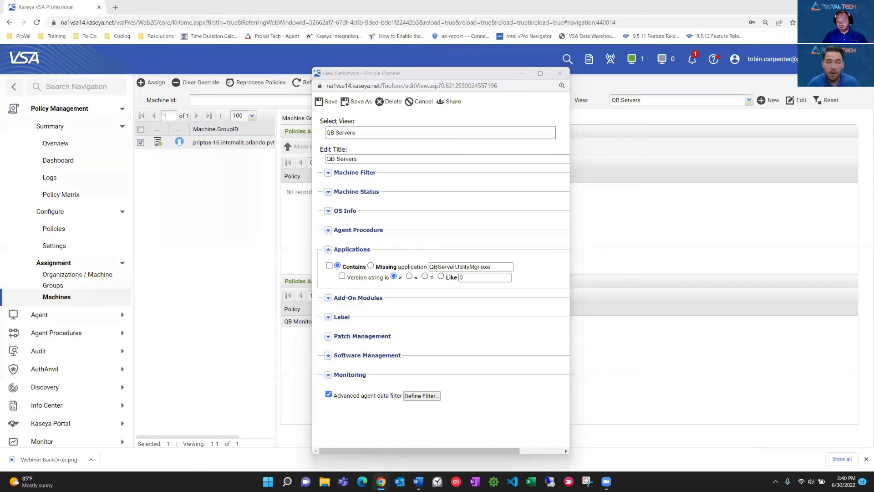
click(559, 77)
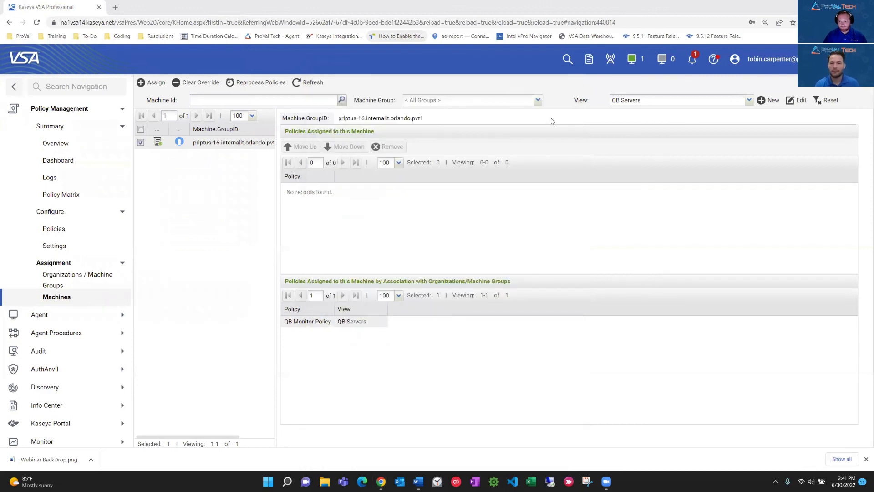